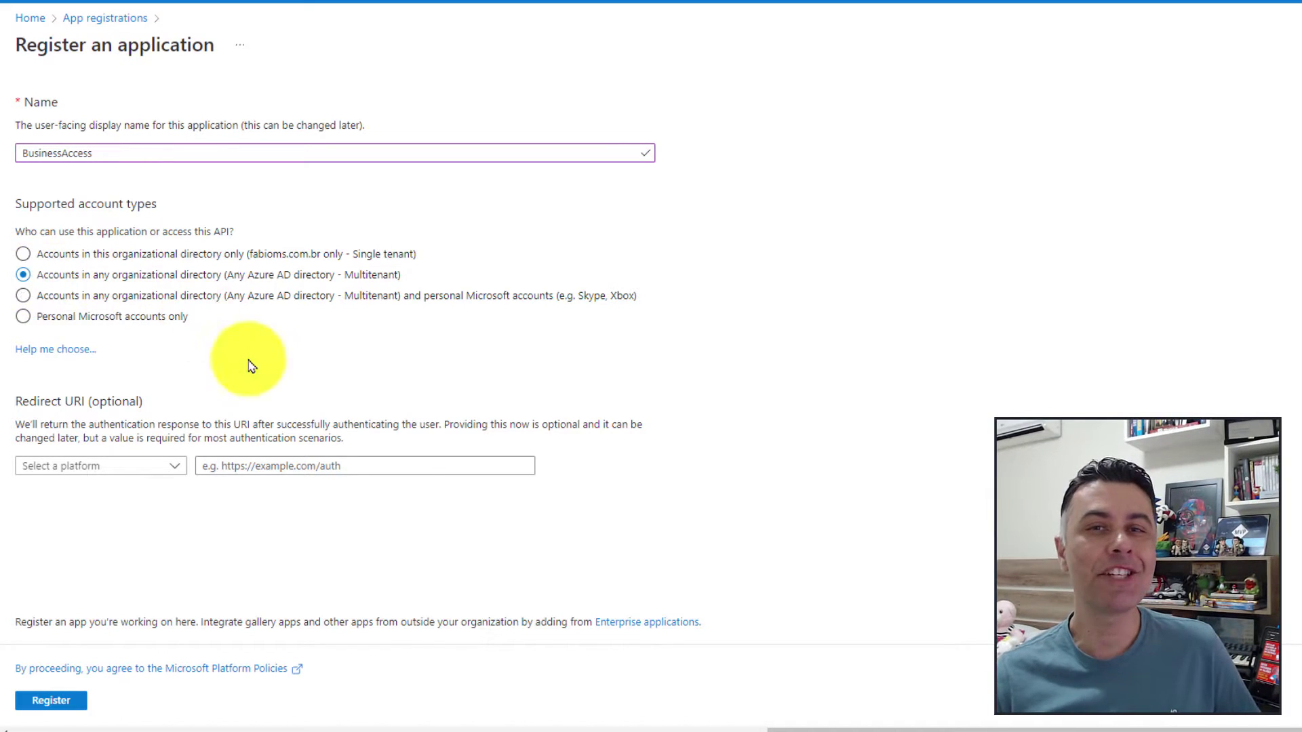
# - Register the multitenant BusinessAccess application without a redirect URI platform
pyautogui.click(178, 472)
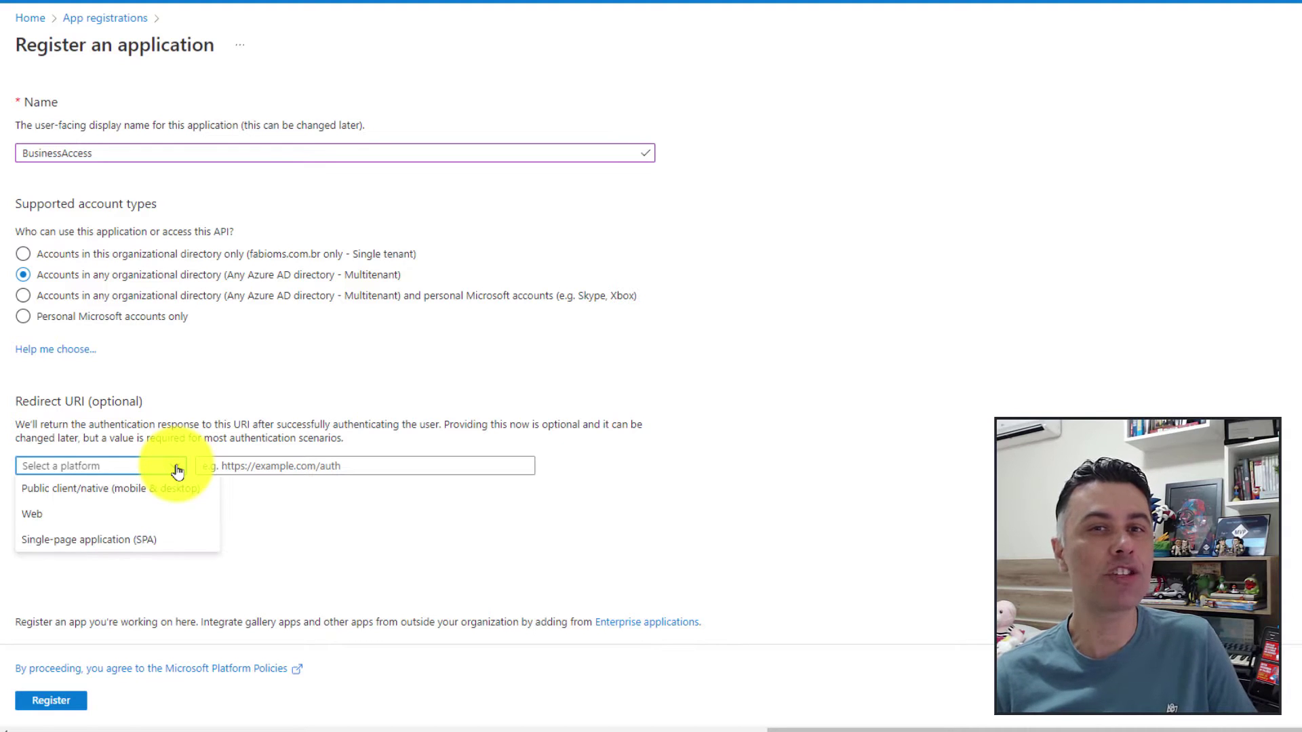
pyautogui.click(177, 469)
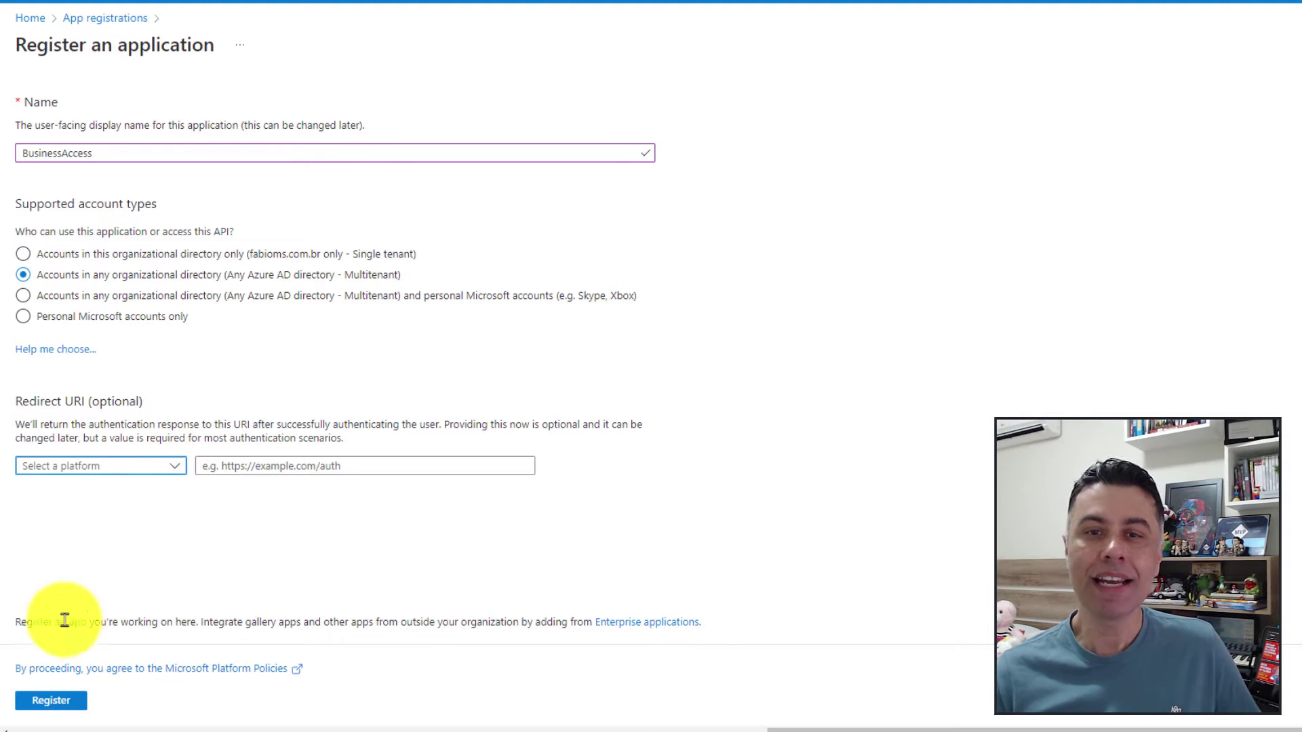
pyautogui.click(64, 705)
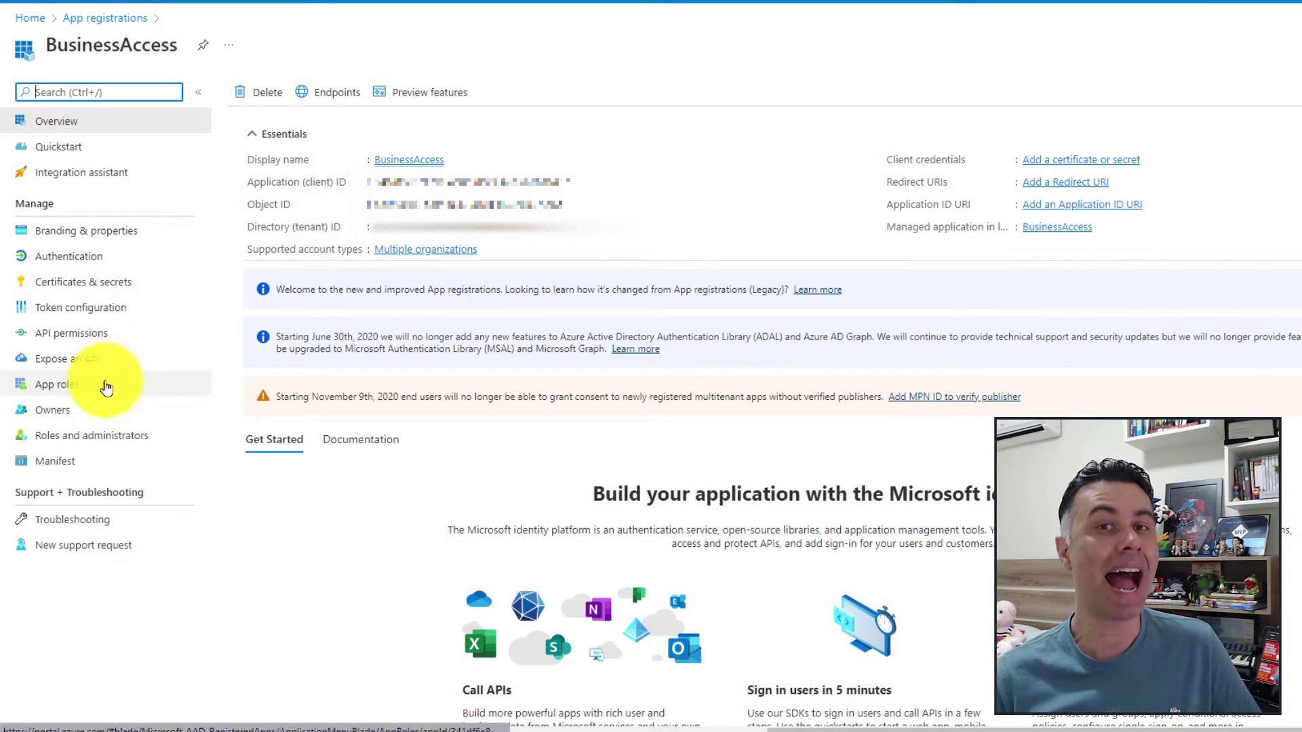
# - Start a new API permission request for BusinessAccess, choosing the SharePoint API and application permissions
pyautogui.click(110, 335)
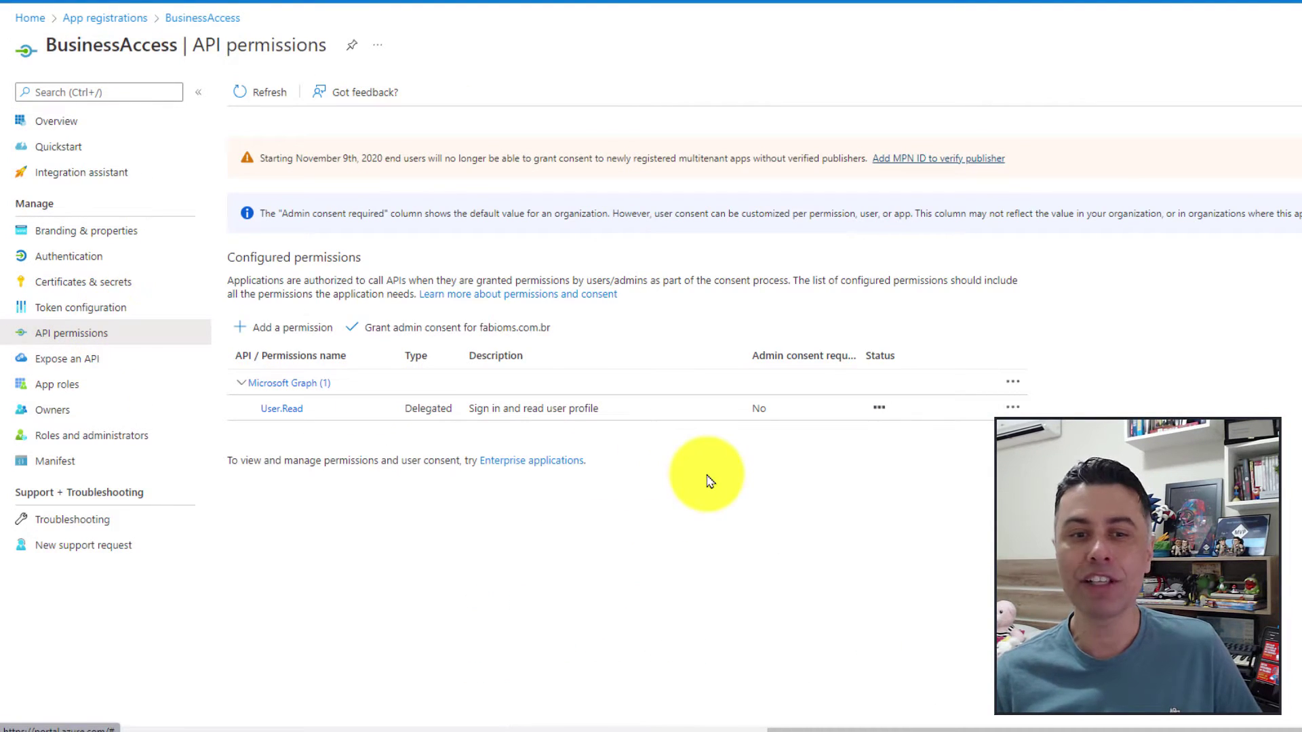
pyautogui.click(291, 327)
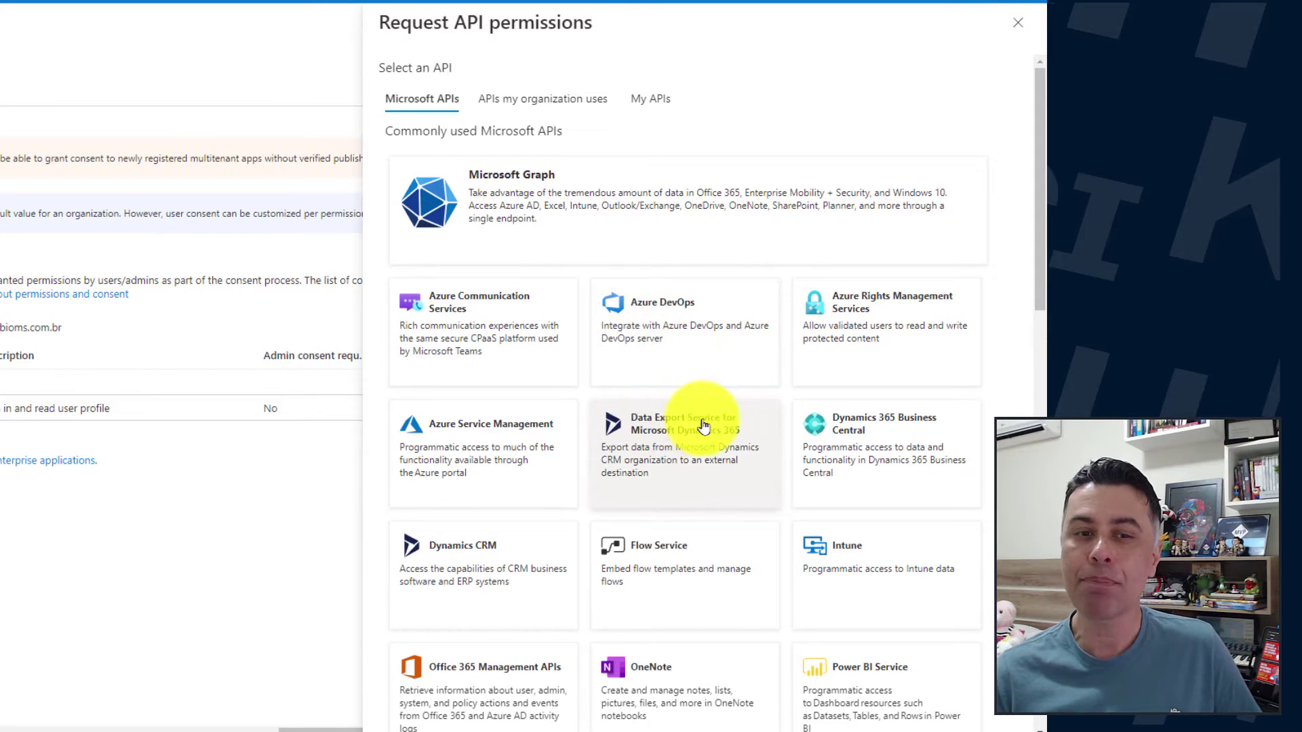
pyautogui.scroll(-2, 702, 426)
pyautogui.scroll(-5, 703, 426)
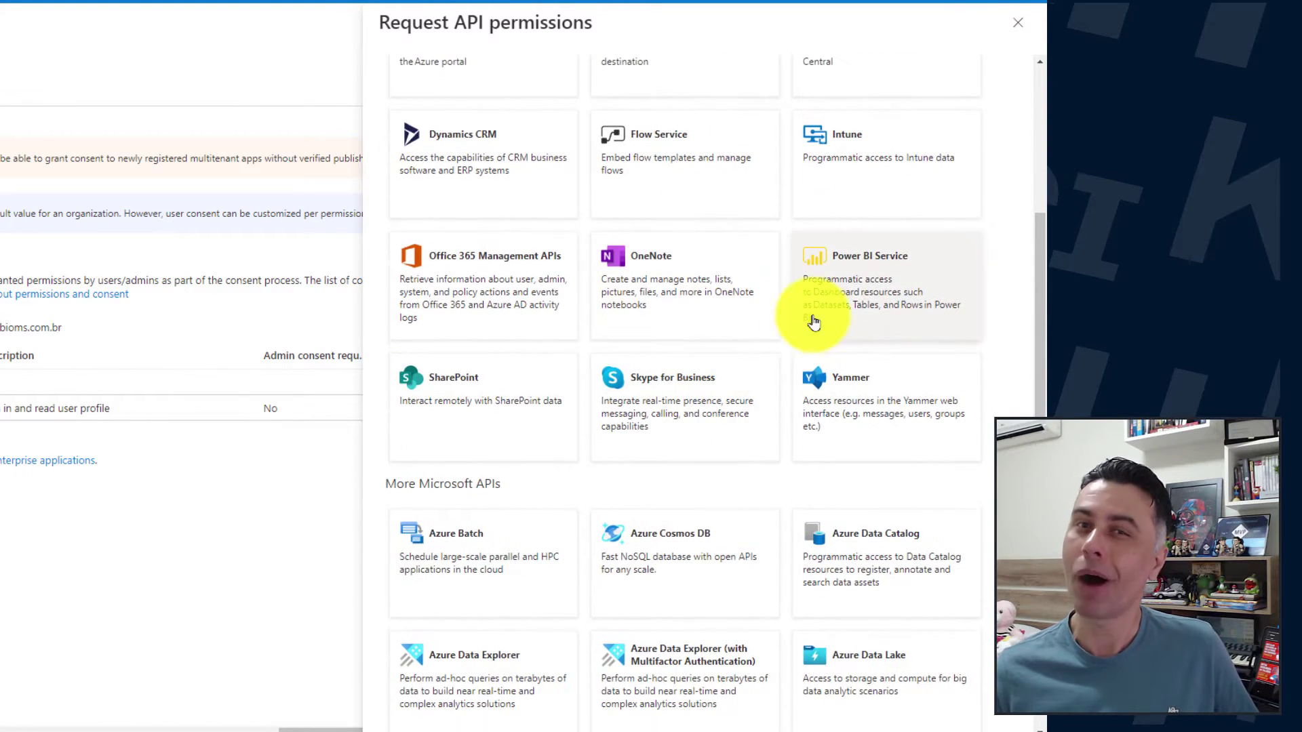
pyautogui.scroll(-4, 663, 407)
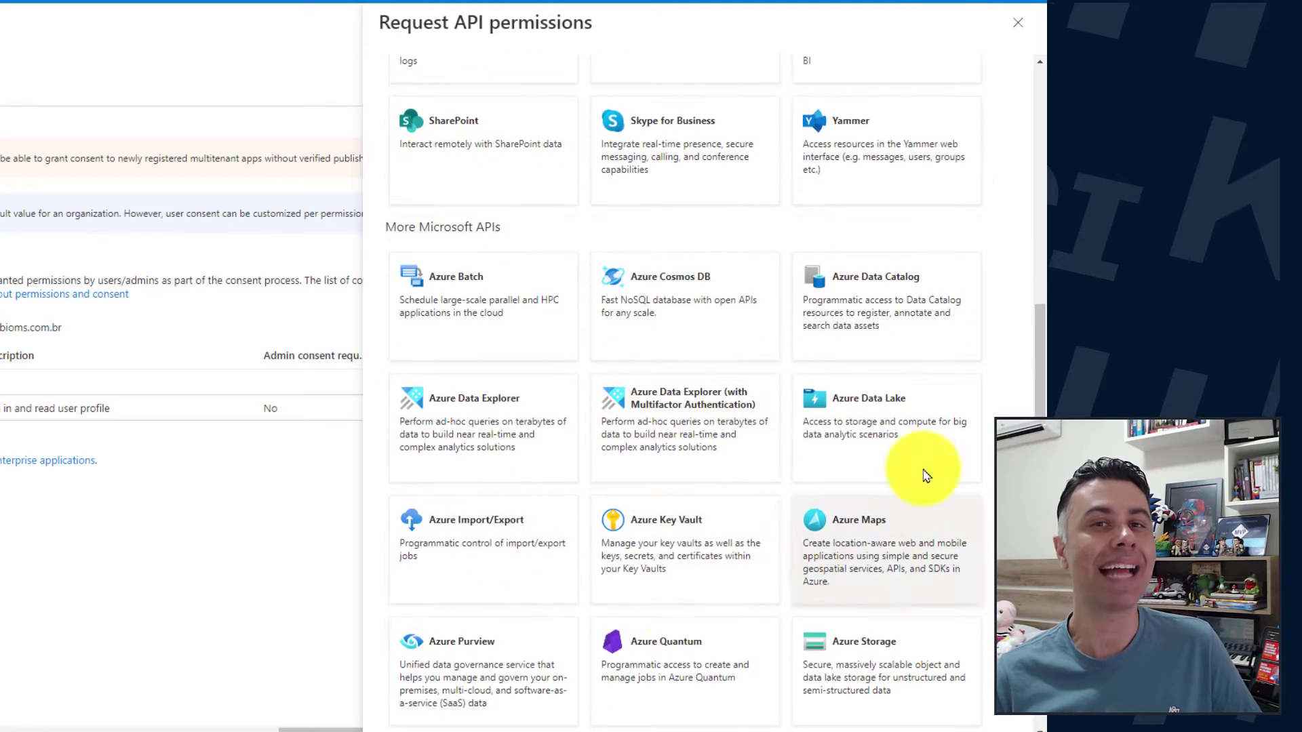
pyautogui.scroll(-6, 630, 595)
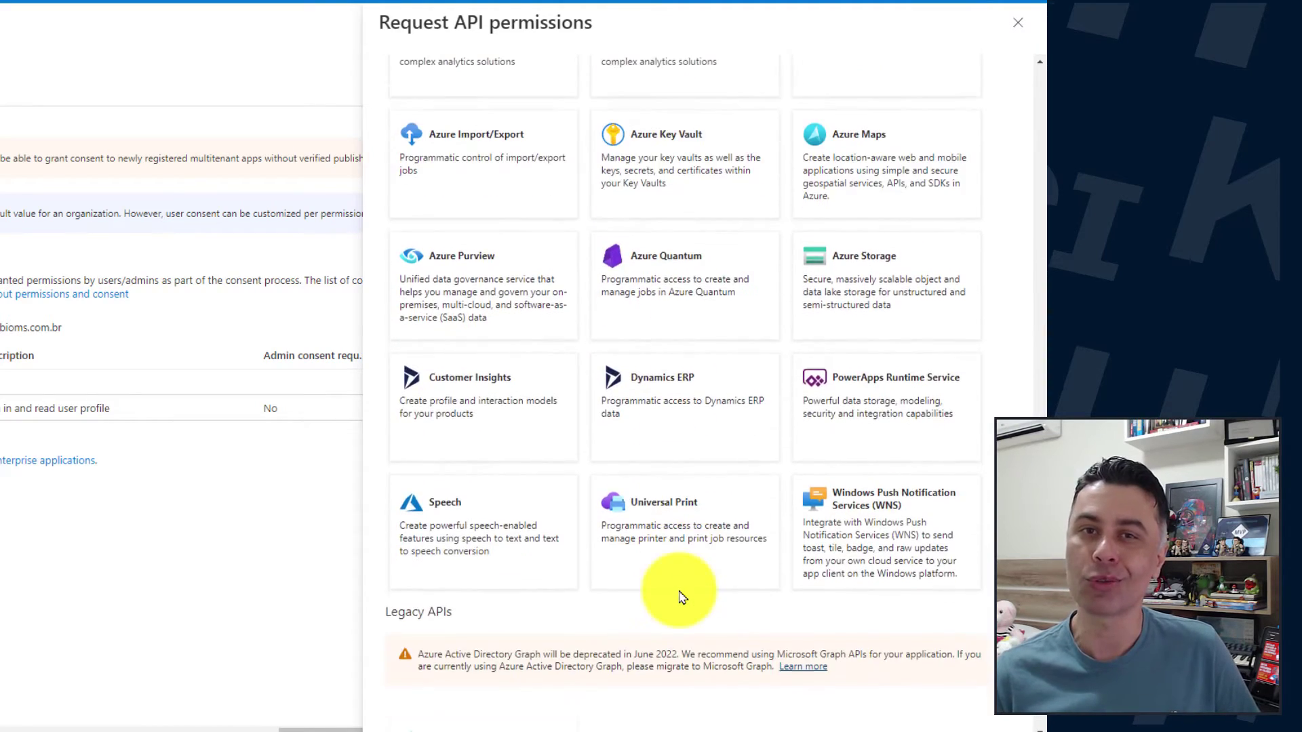
pyautogui.scroll(1, 680, 596)
pyautogui.scroll(7, 680, 597)
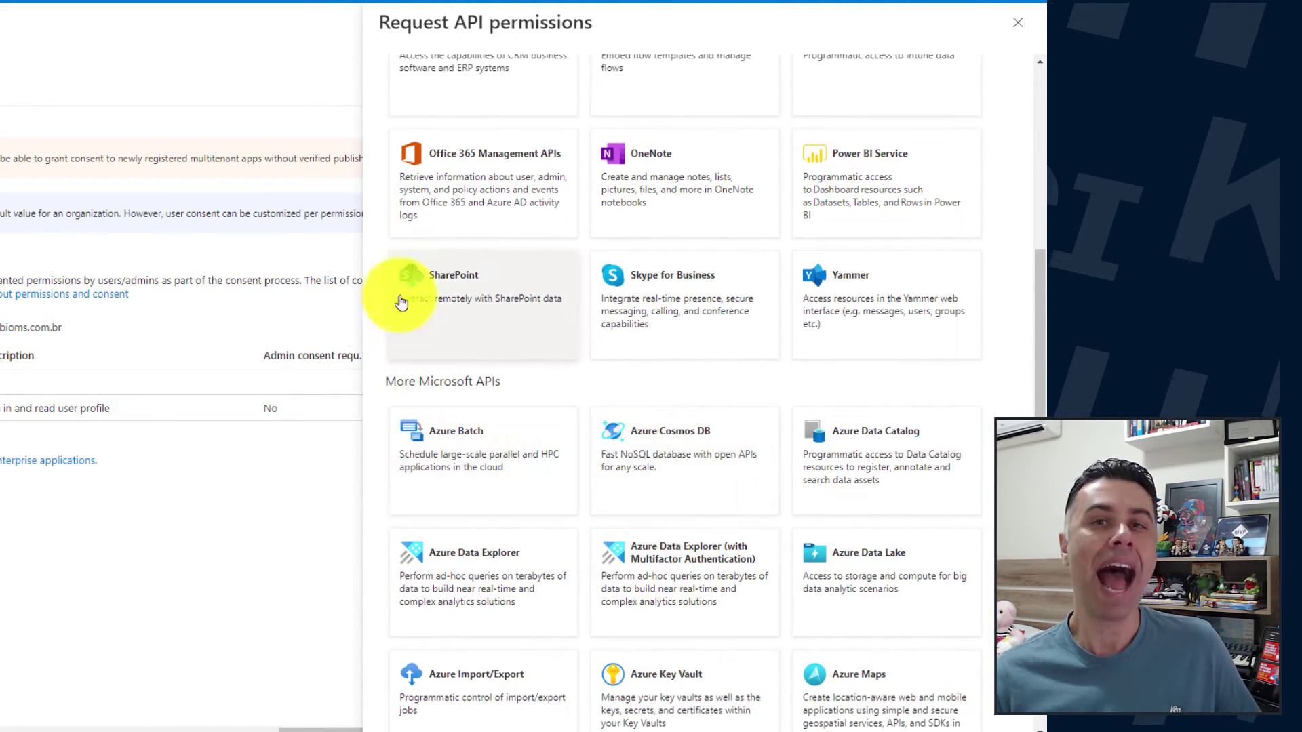
pyautogui.click(463, 287)
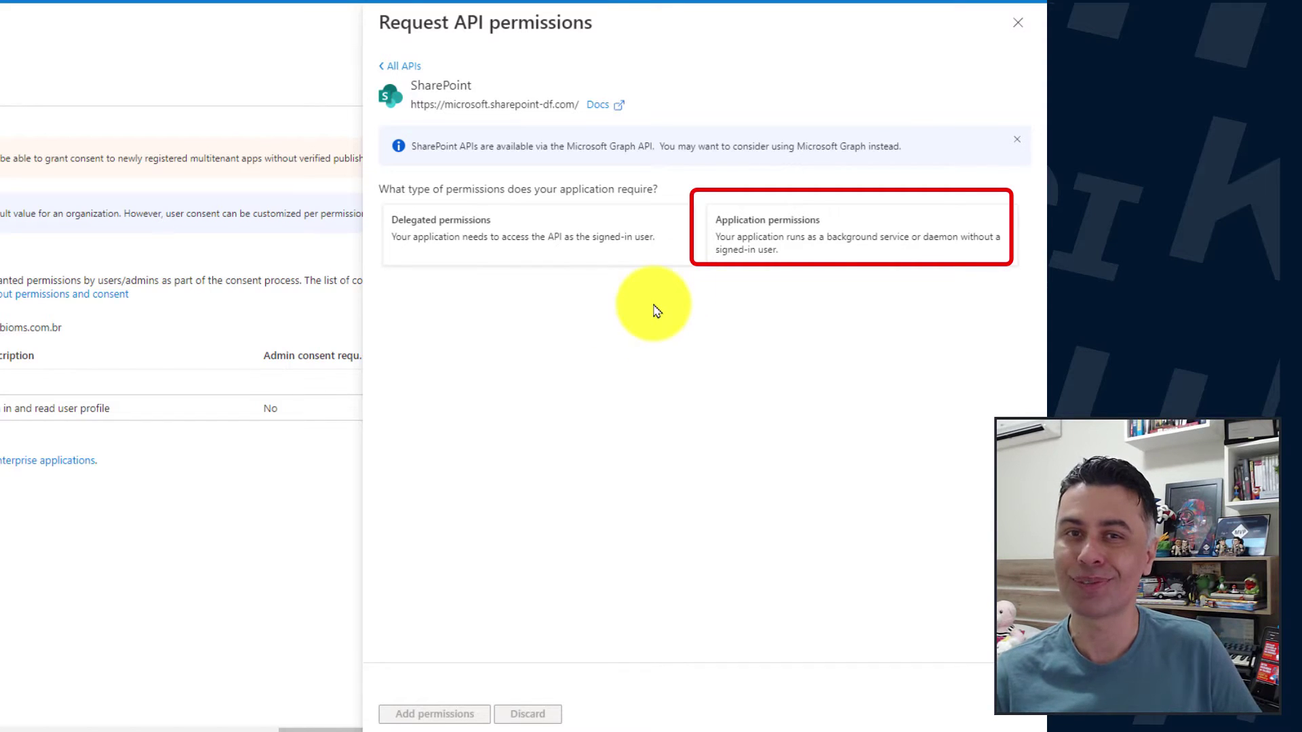
pyautogui.click(765, 227)
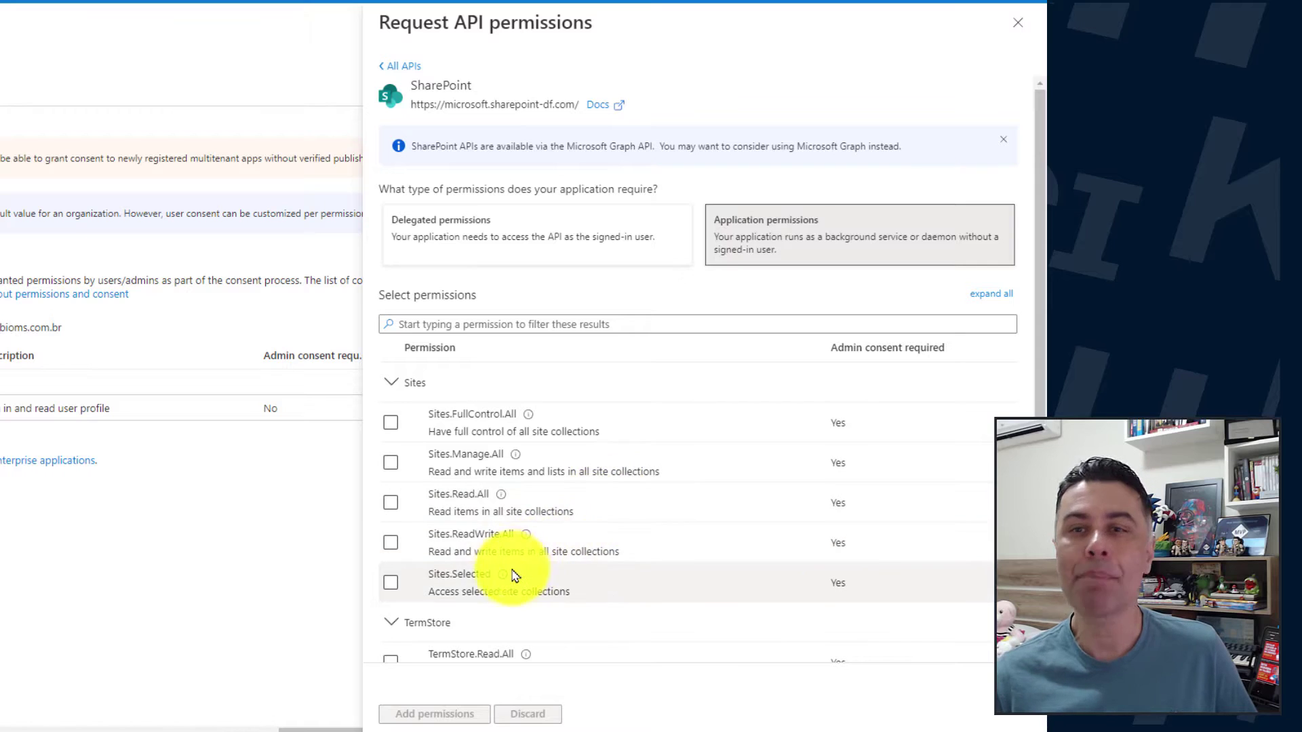
# - Add the Sites.Selected and Sites.ReadWrite.All SharePoint permissions and grant admin consent for the organization
pyautogui.moveTo(506, 577)
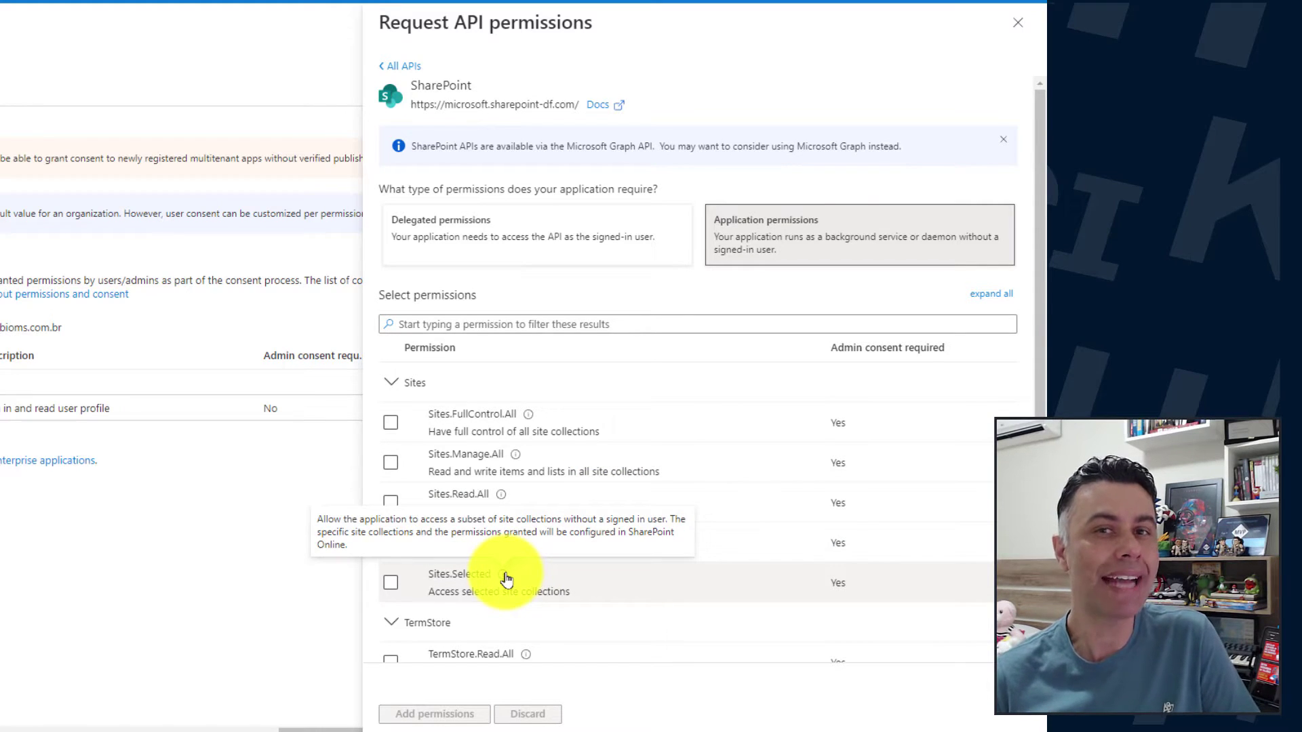
pyautogui.click(390, 583)
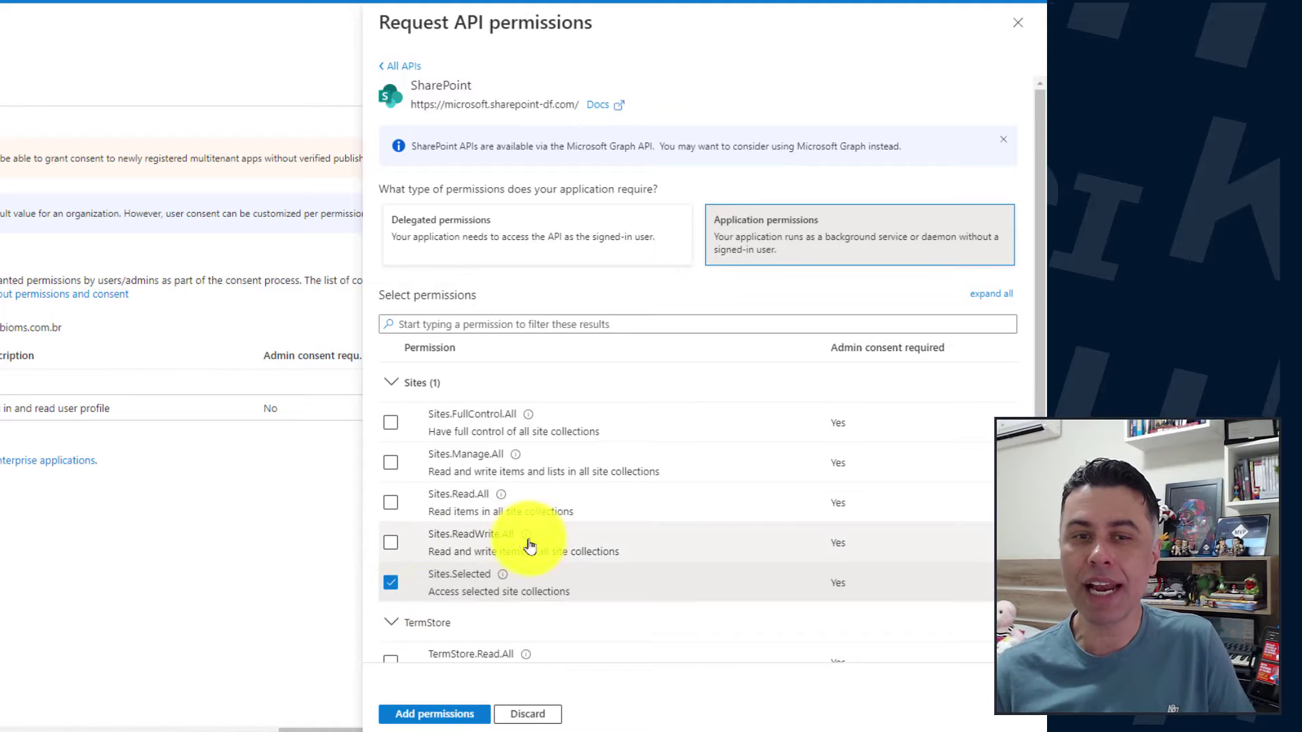
pyautogui.moveTo(526, 542)
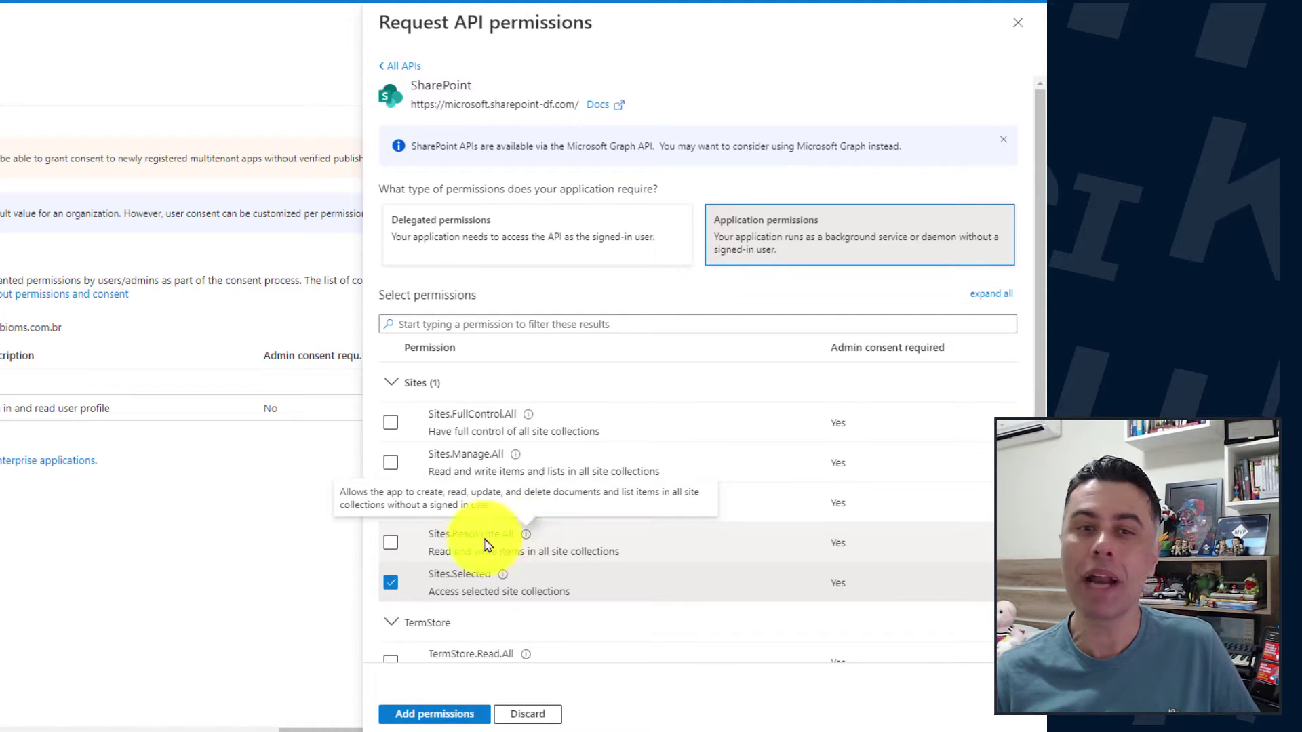
pyautogui.click(390, 546)
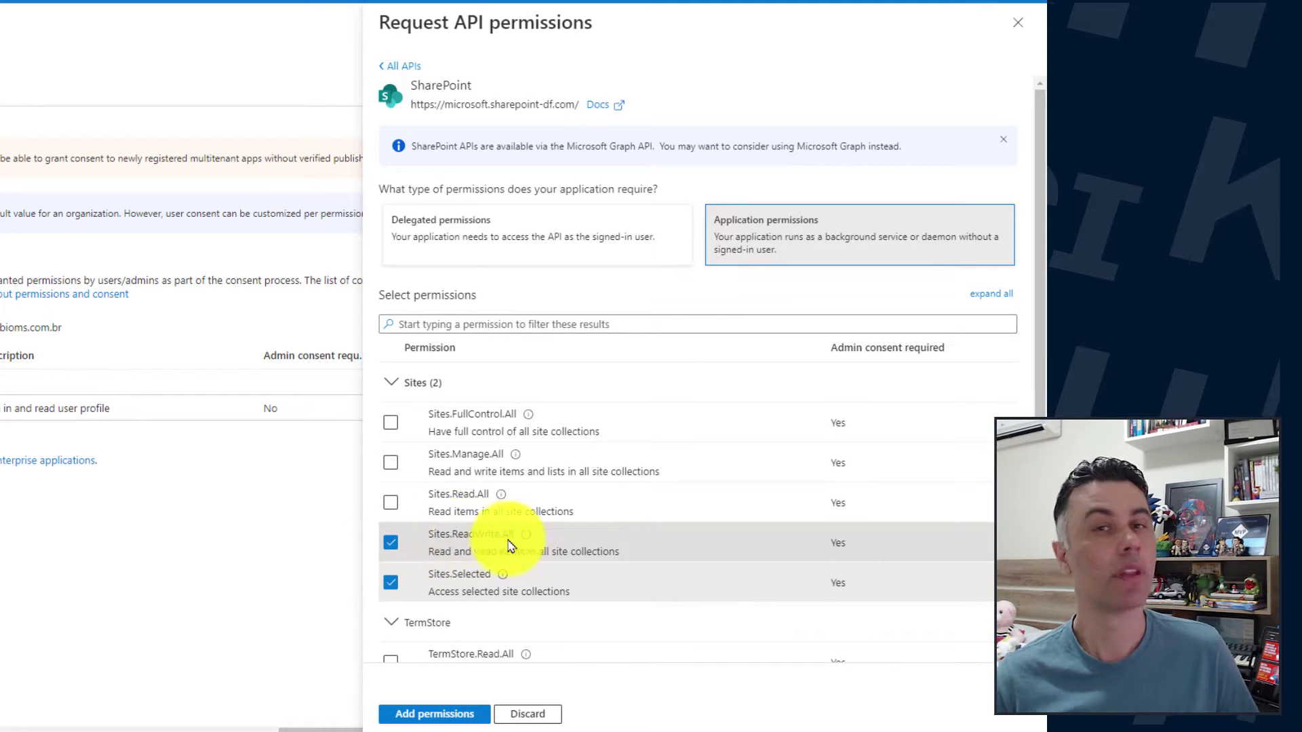
pyautogui.moveTo(515, 456)
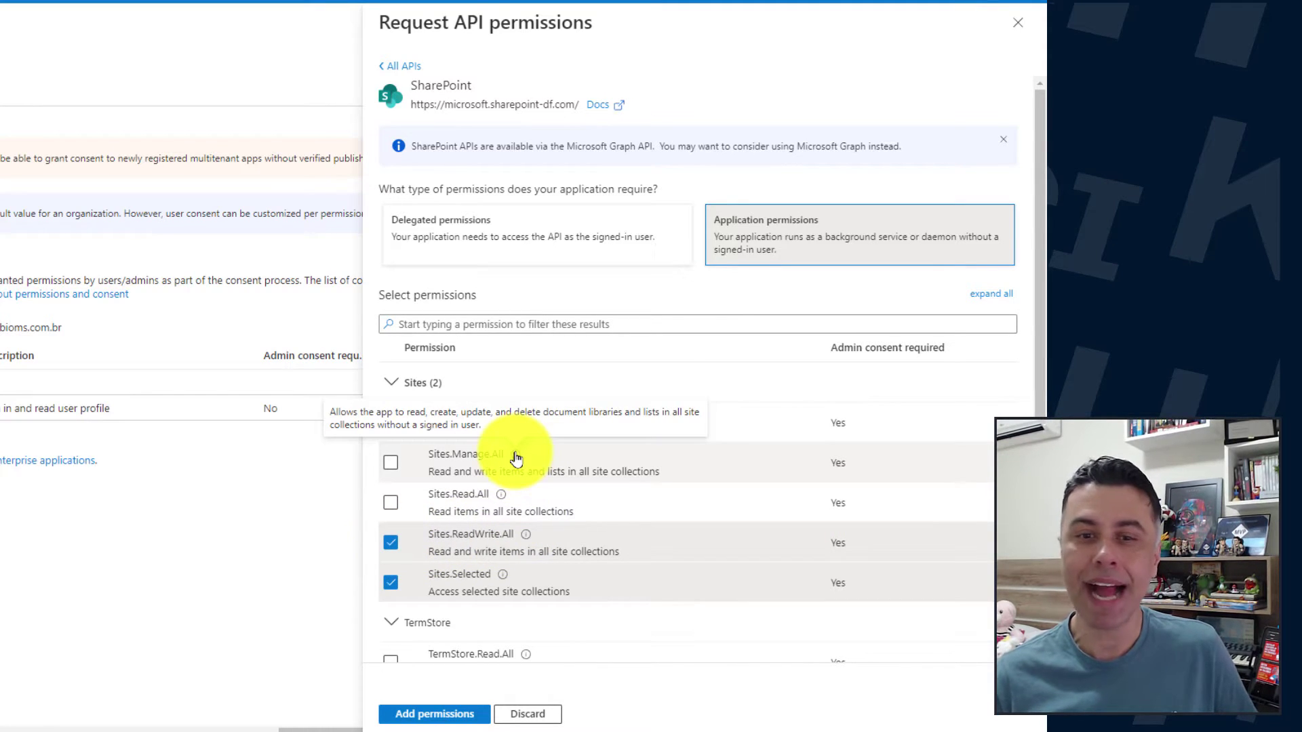
pyautogui.scroll(-3, 720, 508)
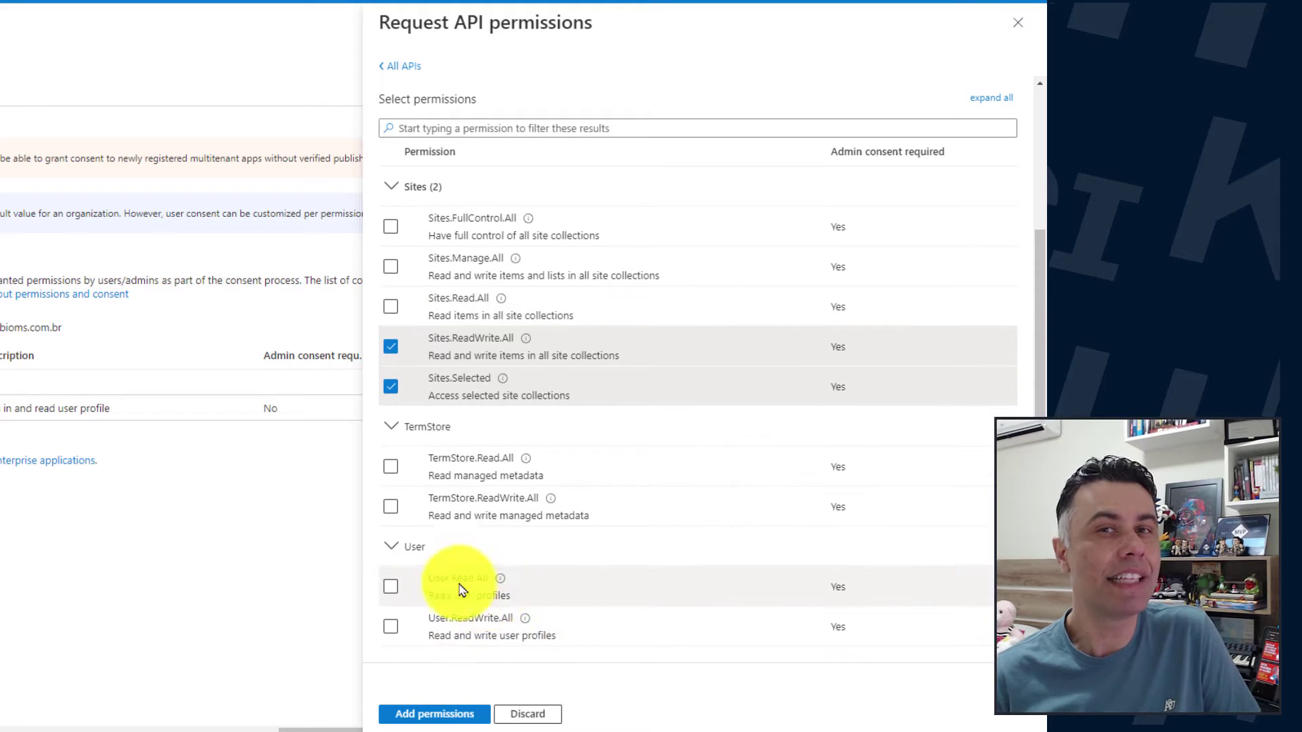
pyautogui.moveTo(499, 584)
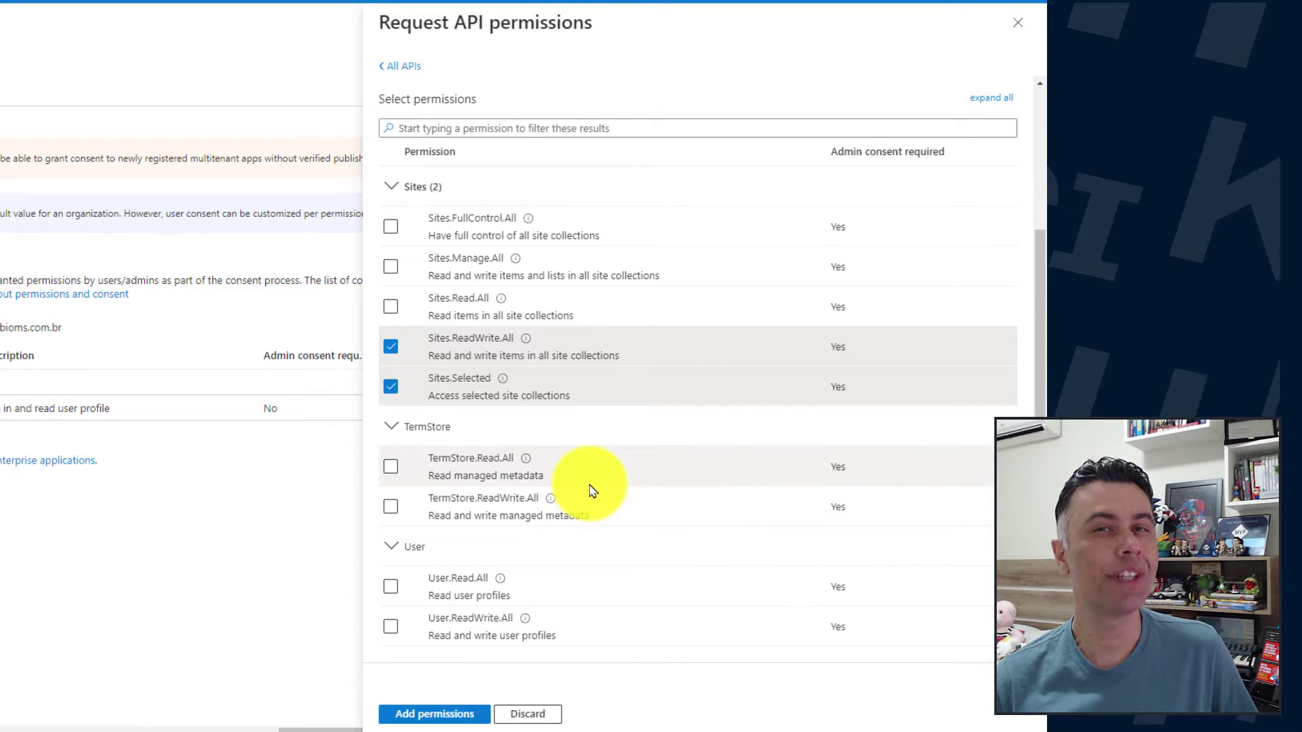
pyautogui.scroll(3, 592, 490)
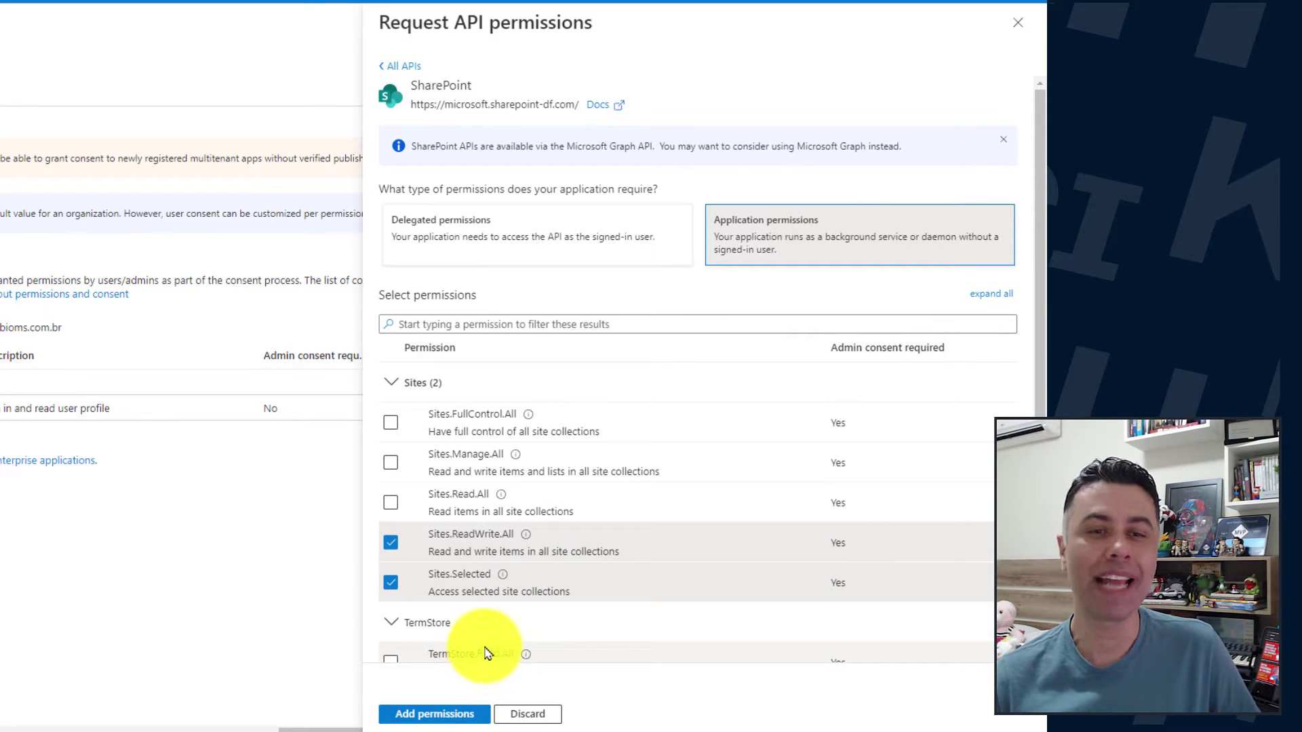
pyautogui.click(435, 714)
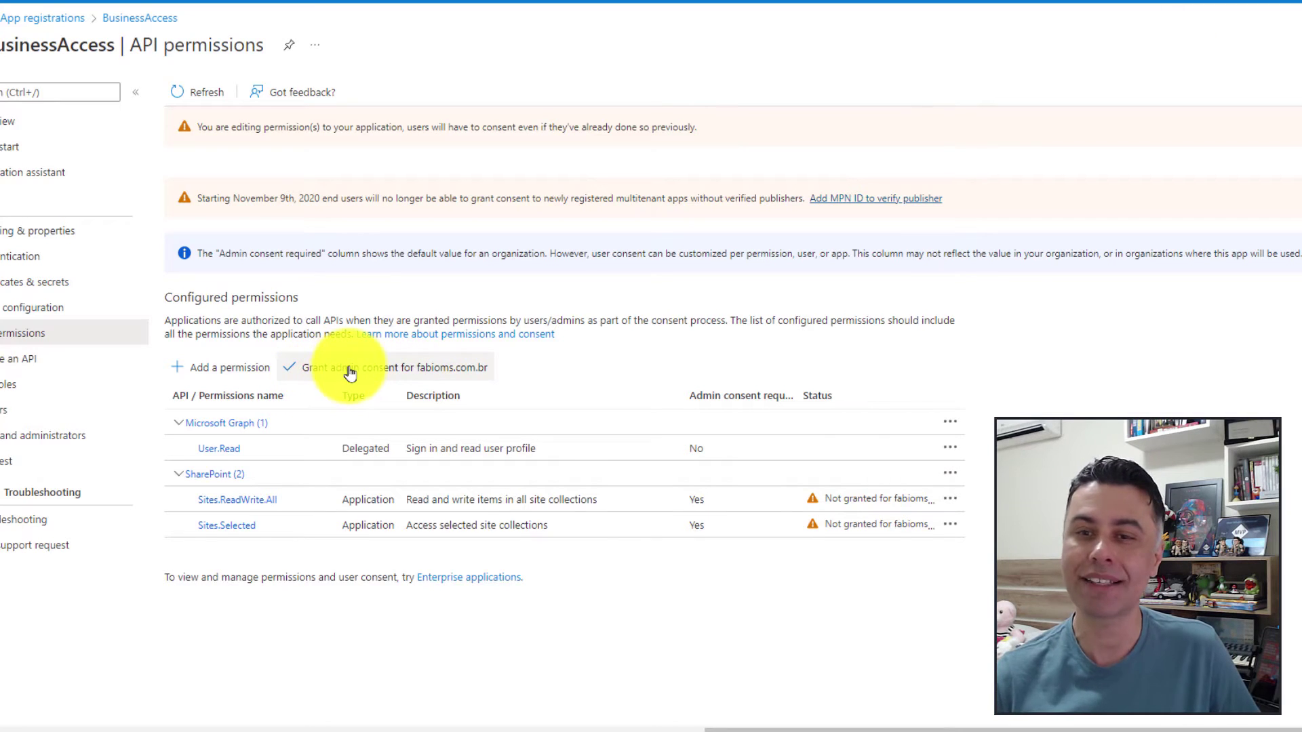
pyautogui.click(350, 373)
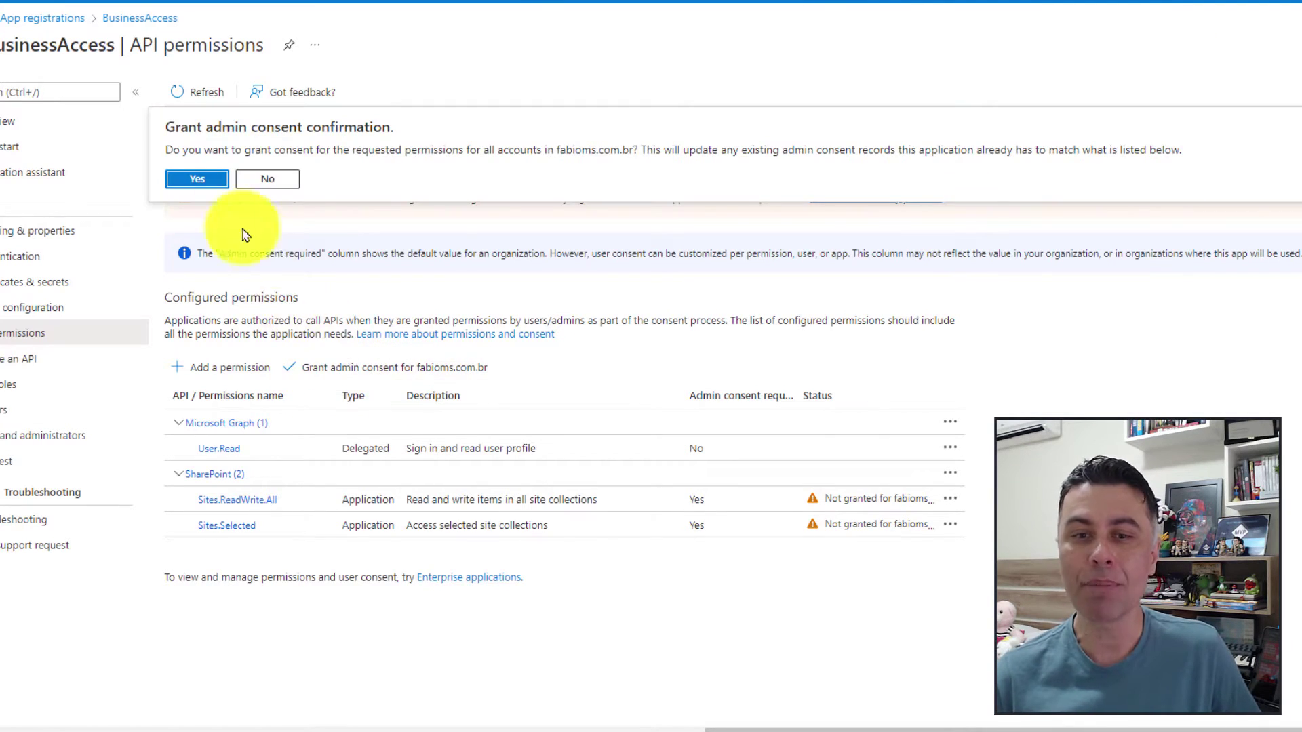
pyautogui.click(203, 175)
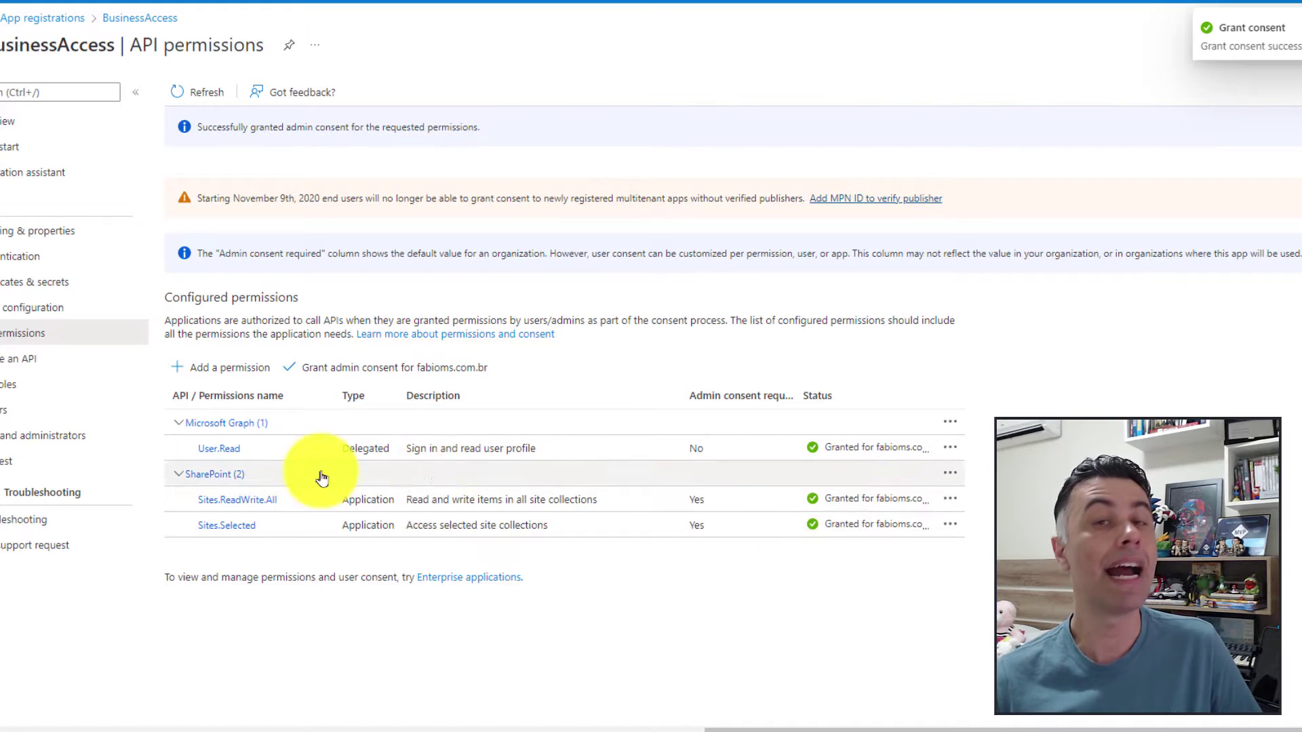
# - Create a client secret described as BusinessSecret with the recommended 6-month expiry and copy its value
pyautogui.click(36, 292)
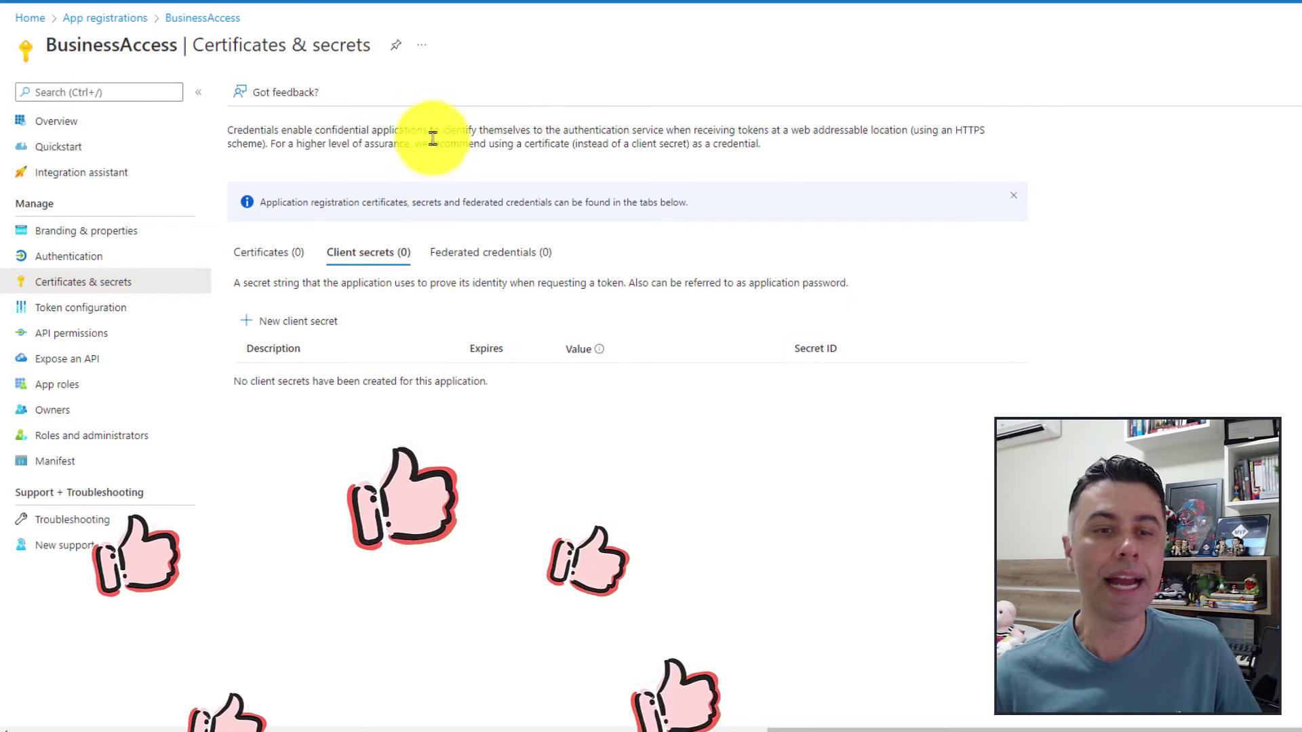
pyautogui.click(317, 323)
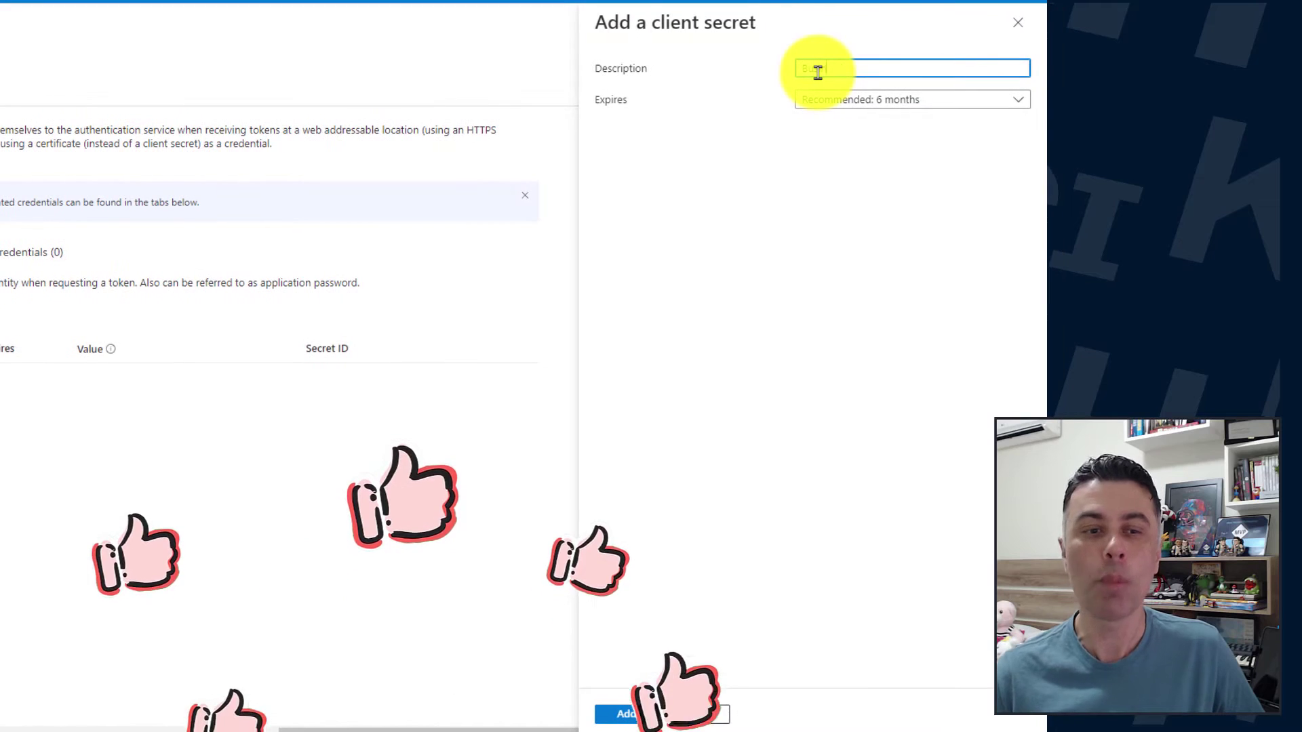
pyautogui.write('BusinessSecret')
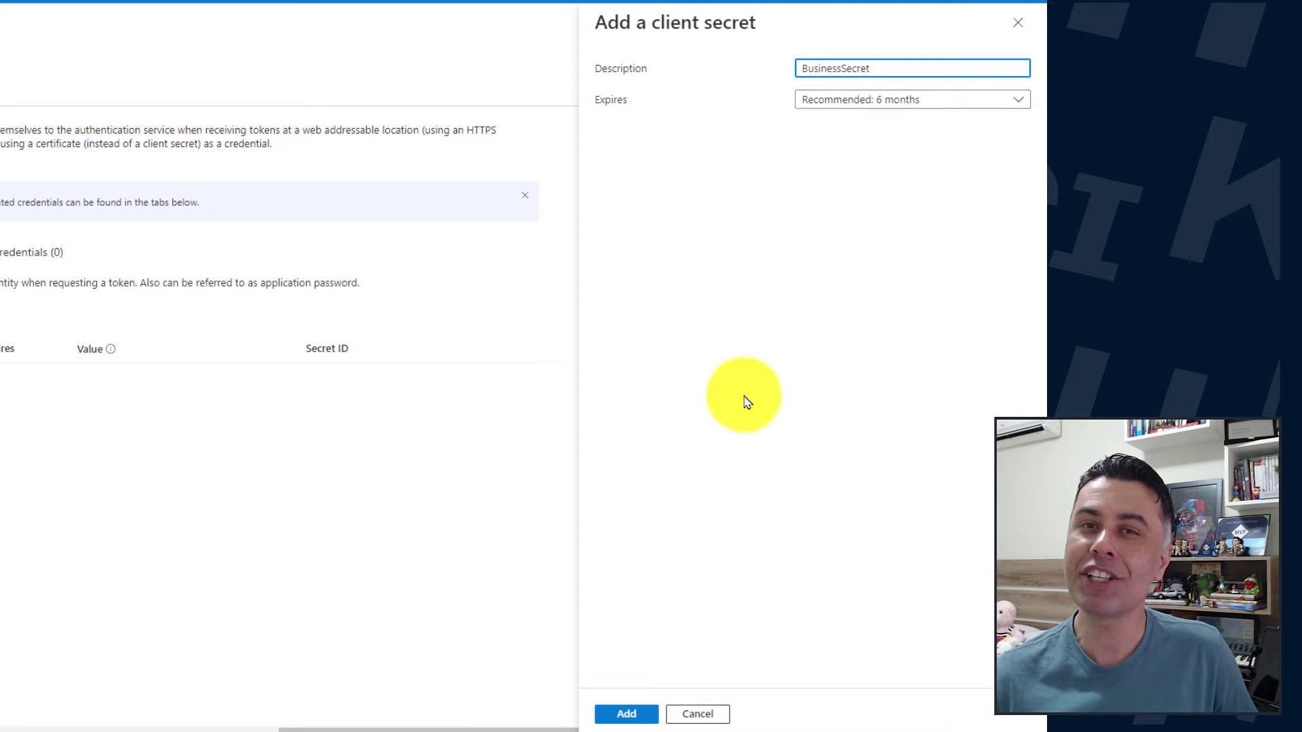
pyautogui.click(625, 716)
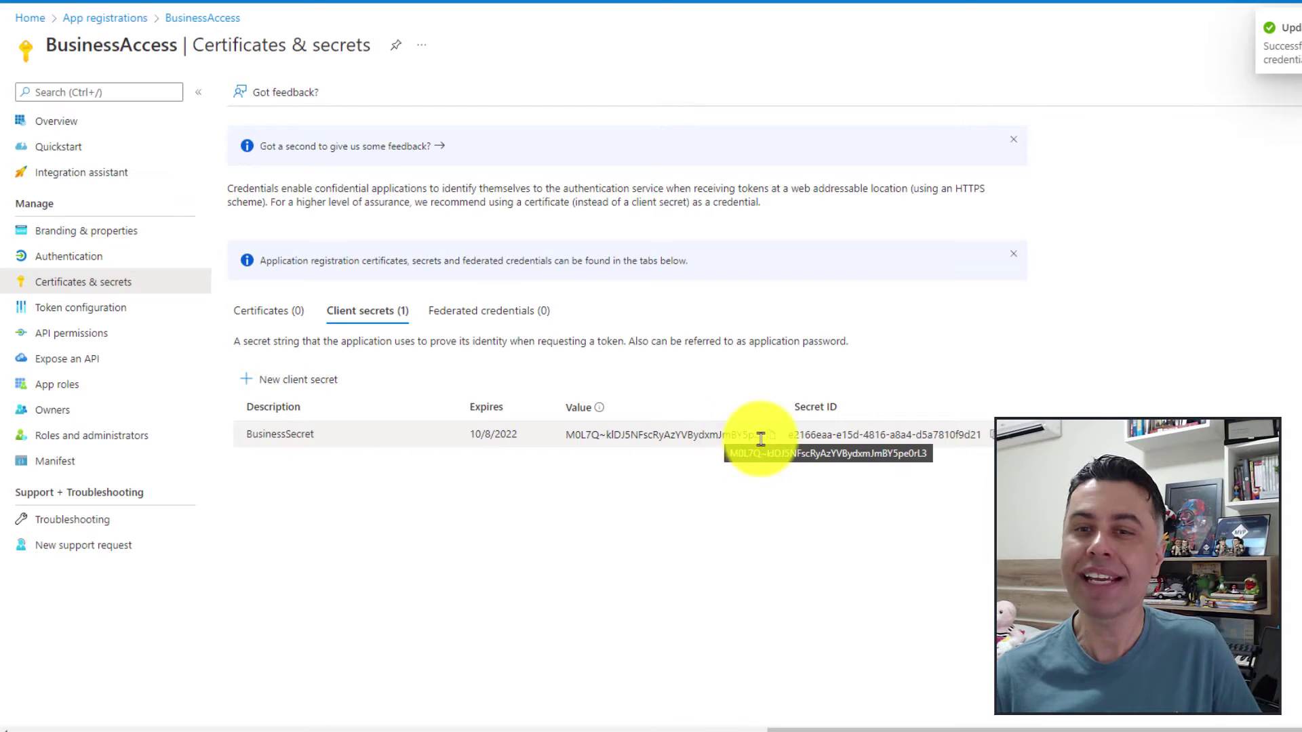
pyautogui.moveTo(600, 412)
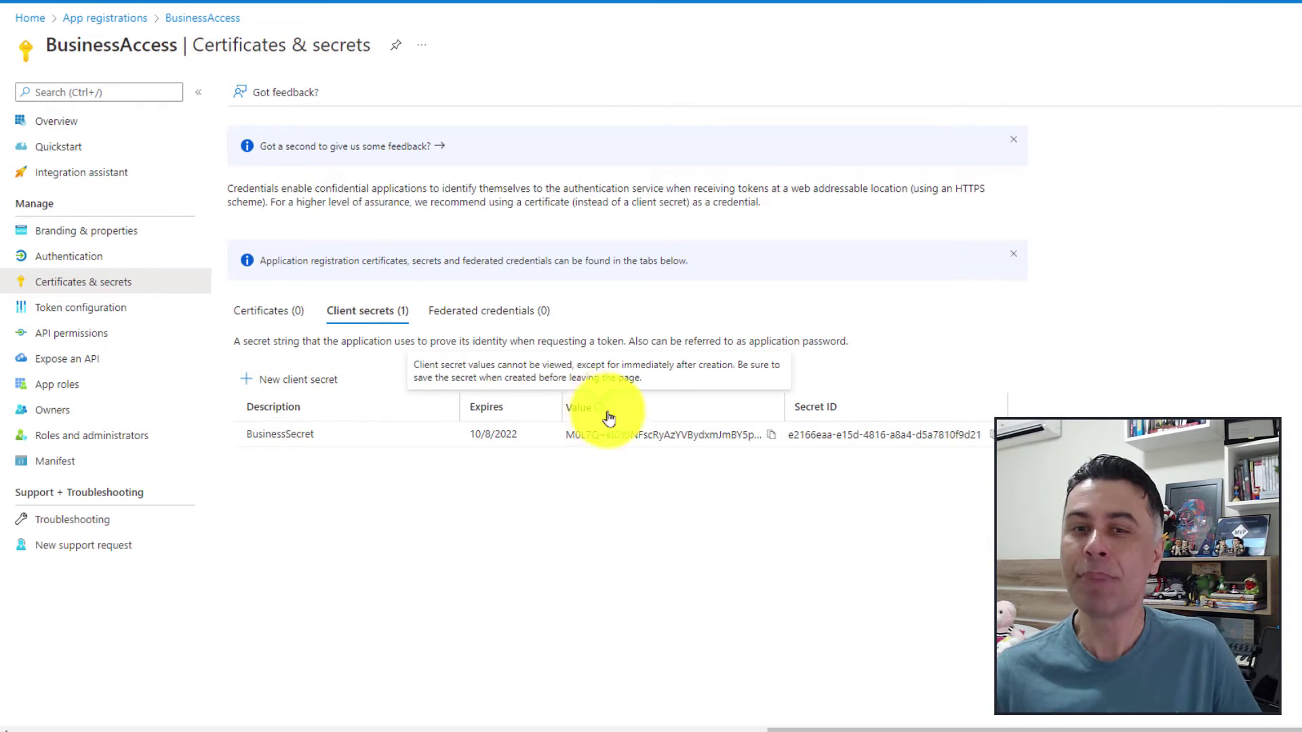
pyautogui.click(771, 437)
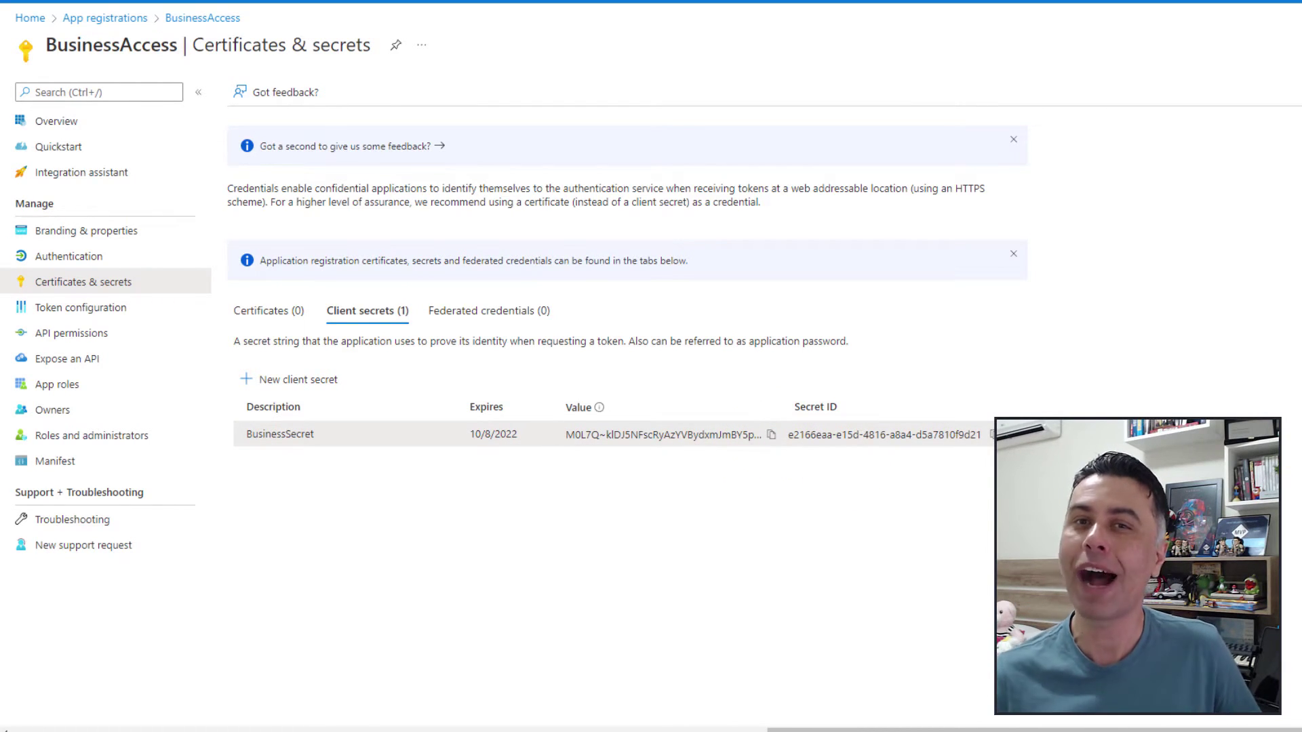
# - Return to the BusinessAccess overview and locate the Application (client) ID and Directory (tenant) ID
pyautogui.click(85, 125)
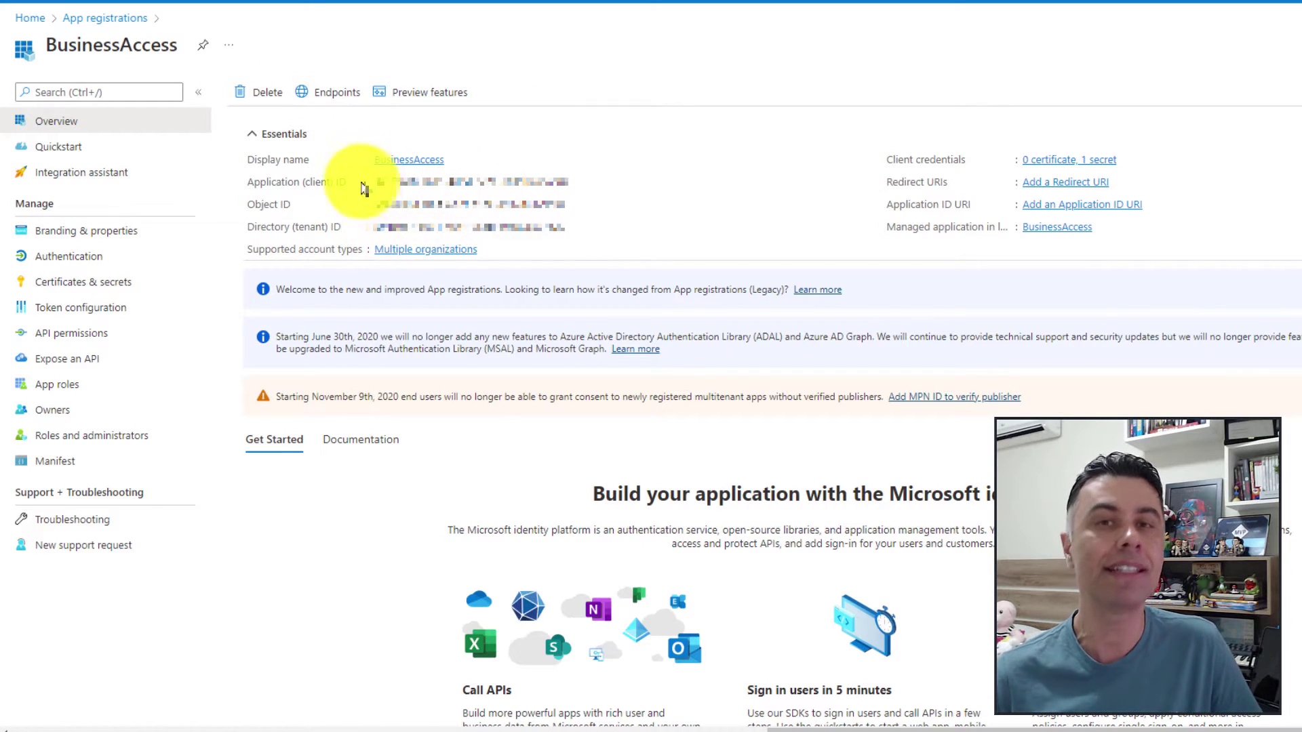
pyautogui.moveTo(346, 185); pyautogui.dragTo(248, 183)
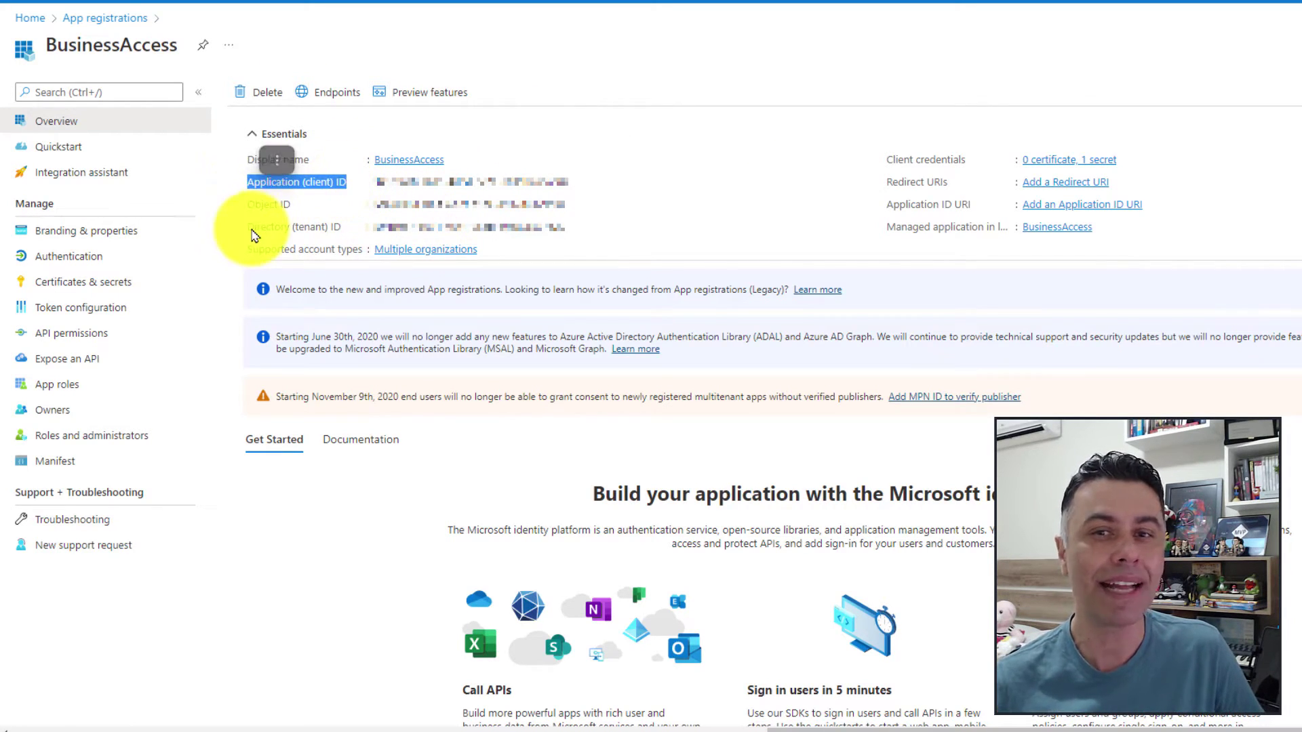
pyautogui.moveTo(248, 228); pyautogui.dragTo(340, 227)
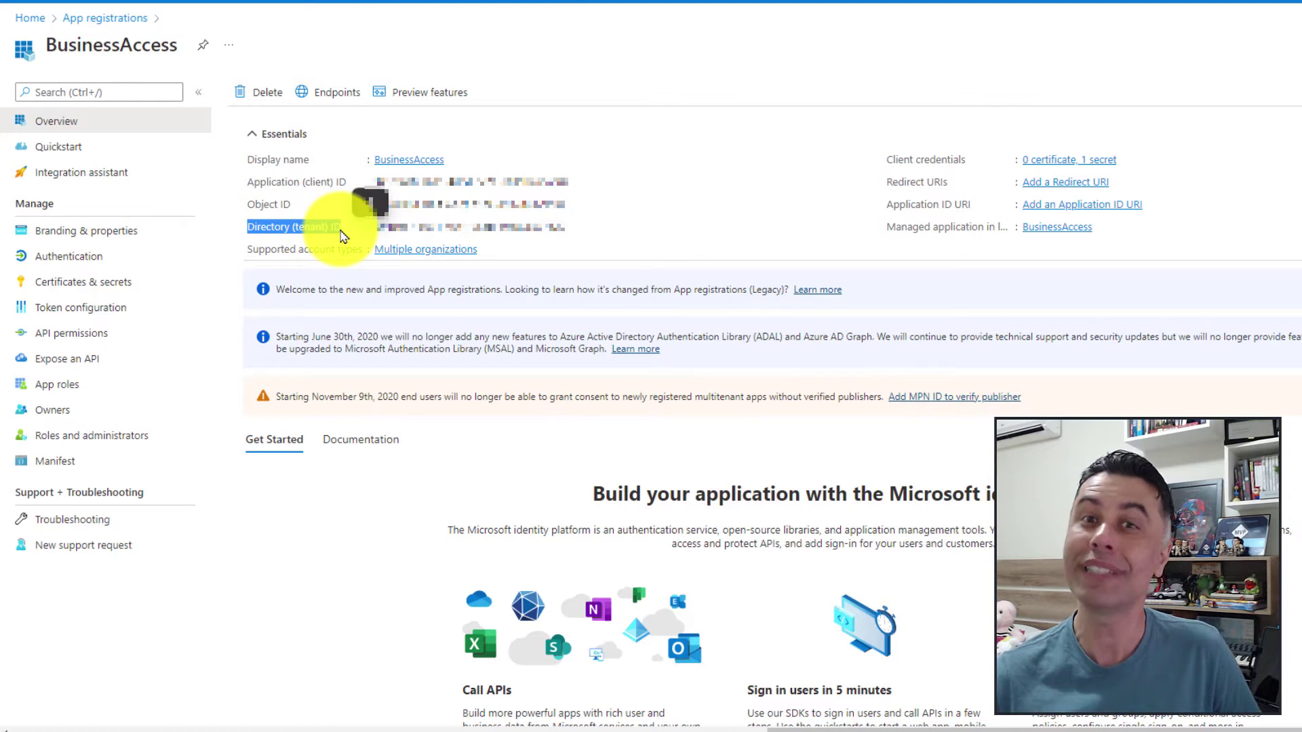
pyautogui.click(340, 229)
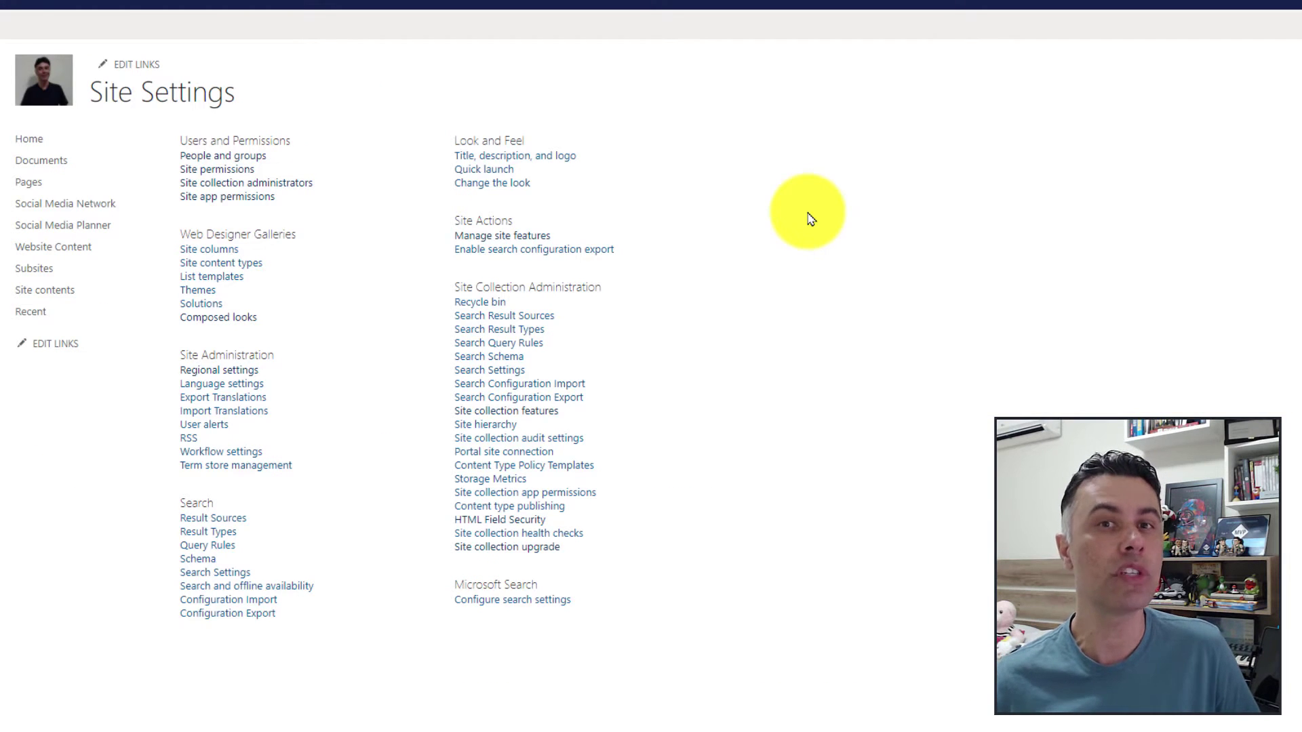
# - Check the SharePoint site's app permissions and go to the site's /_layouts/15/appinv.aspx page
pyautogui.click(255, 202)
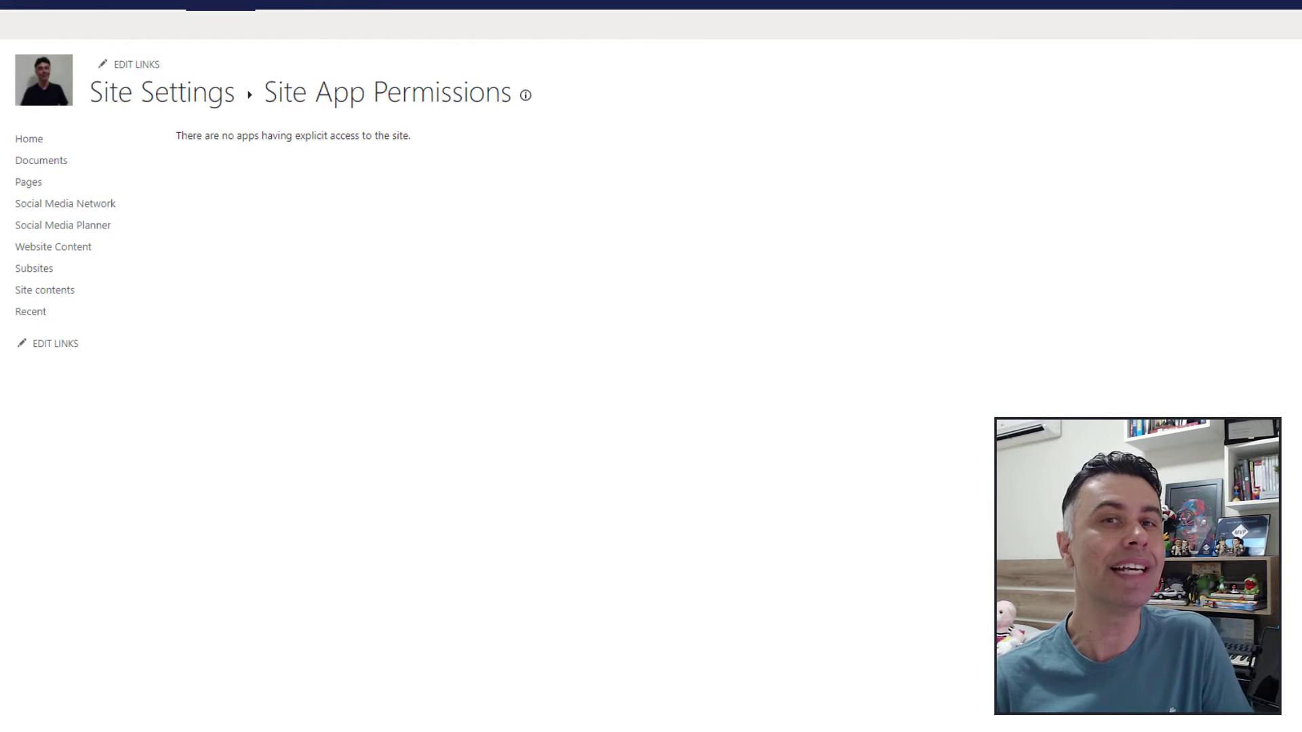
pyautogui.hotkey('ctrl', 'v')
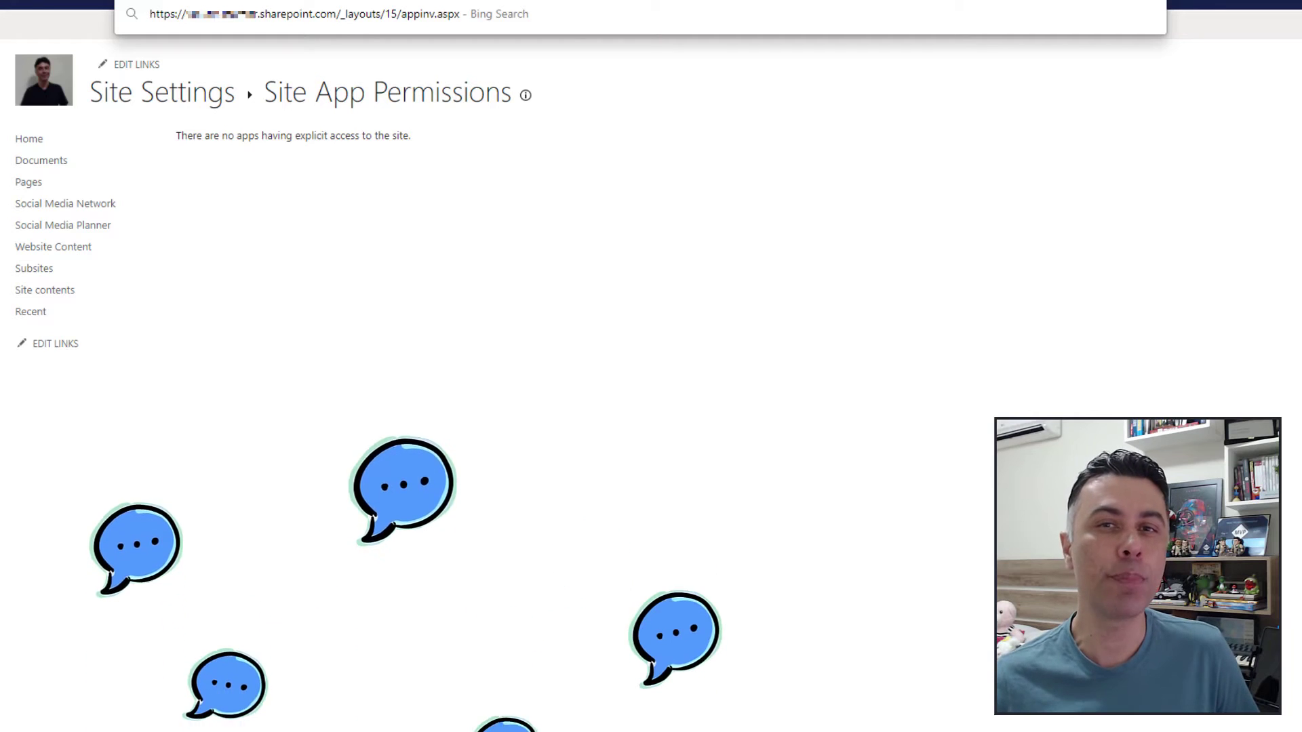
pyautogui.press('Return')
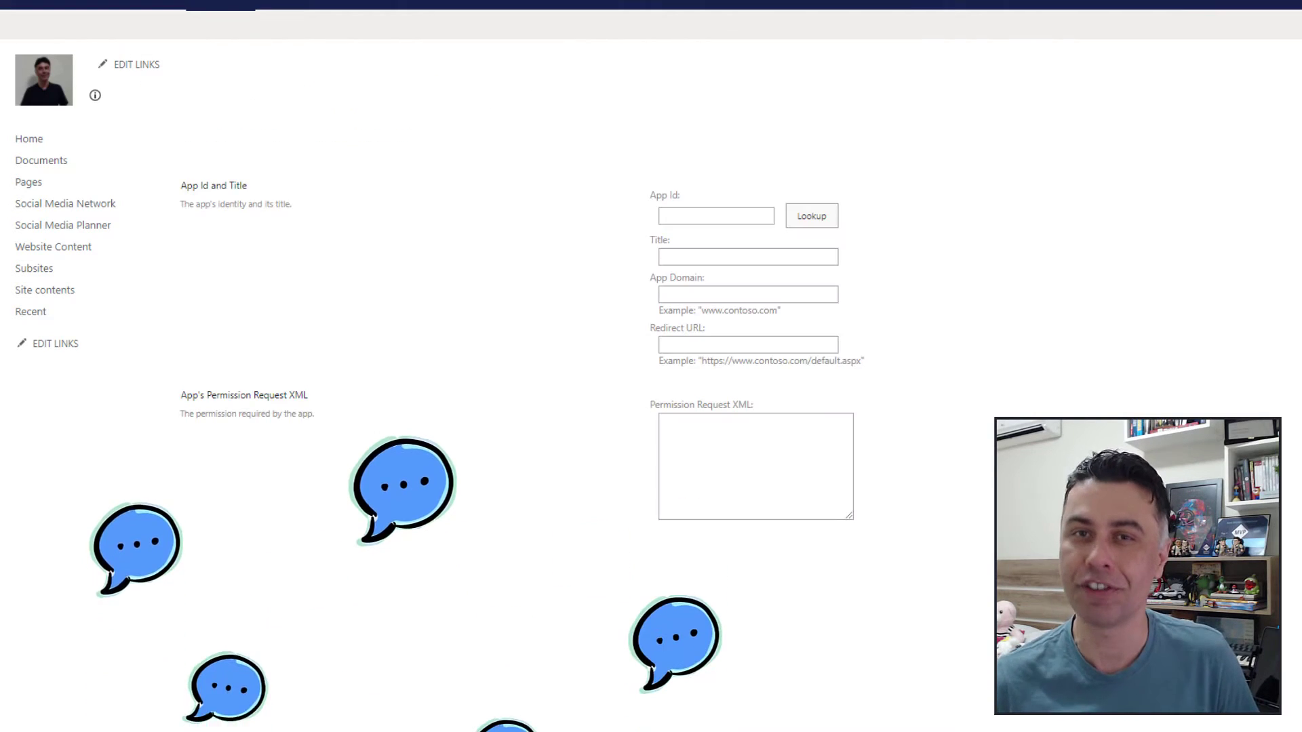
pyautogui.click(708, 210)
pyautogui.hotkey('ctrl', 'v')
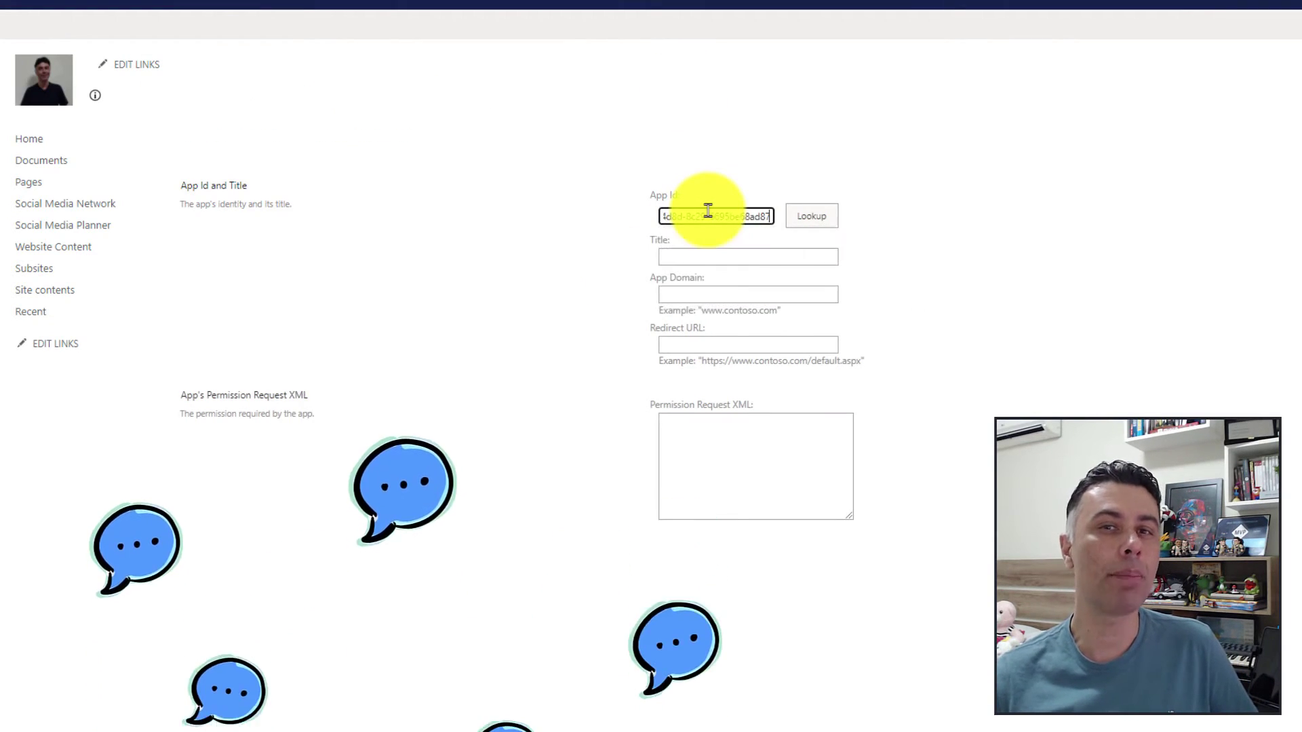
pyautogui.click(720, 255)
pyautogui.write('BusinessAcess')
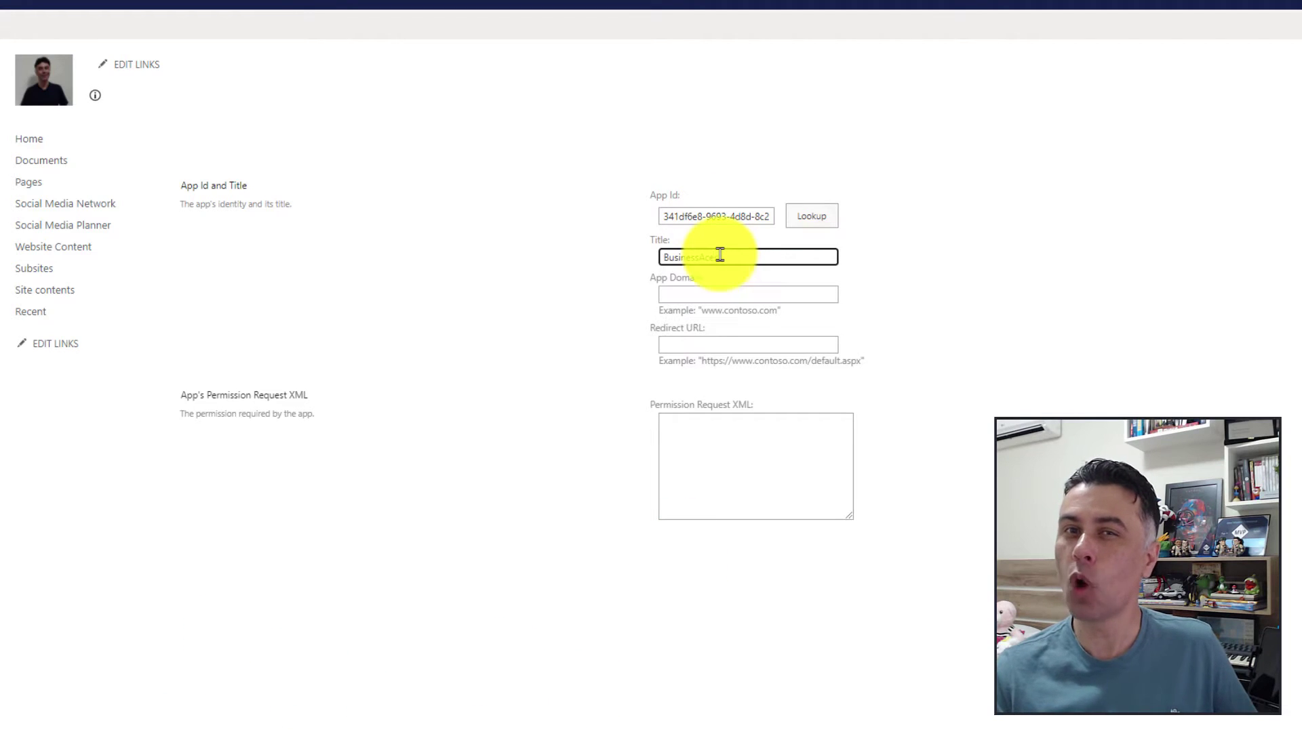
pyautogui.click(823, 296)
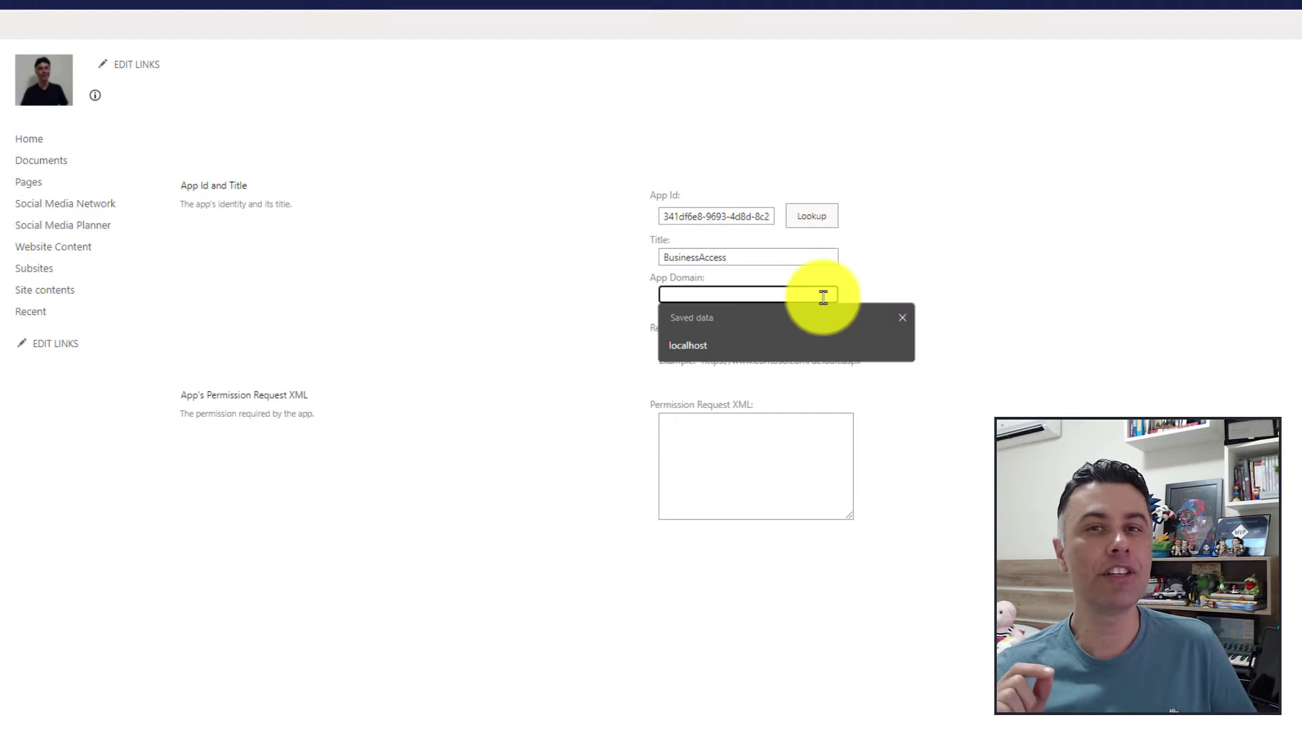
pyautogui.write('localhost')
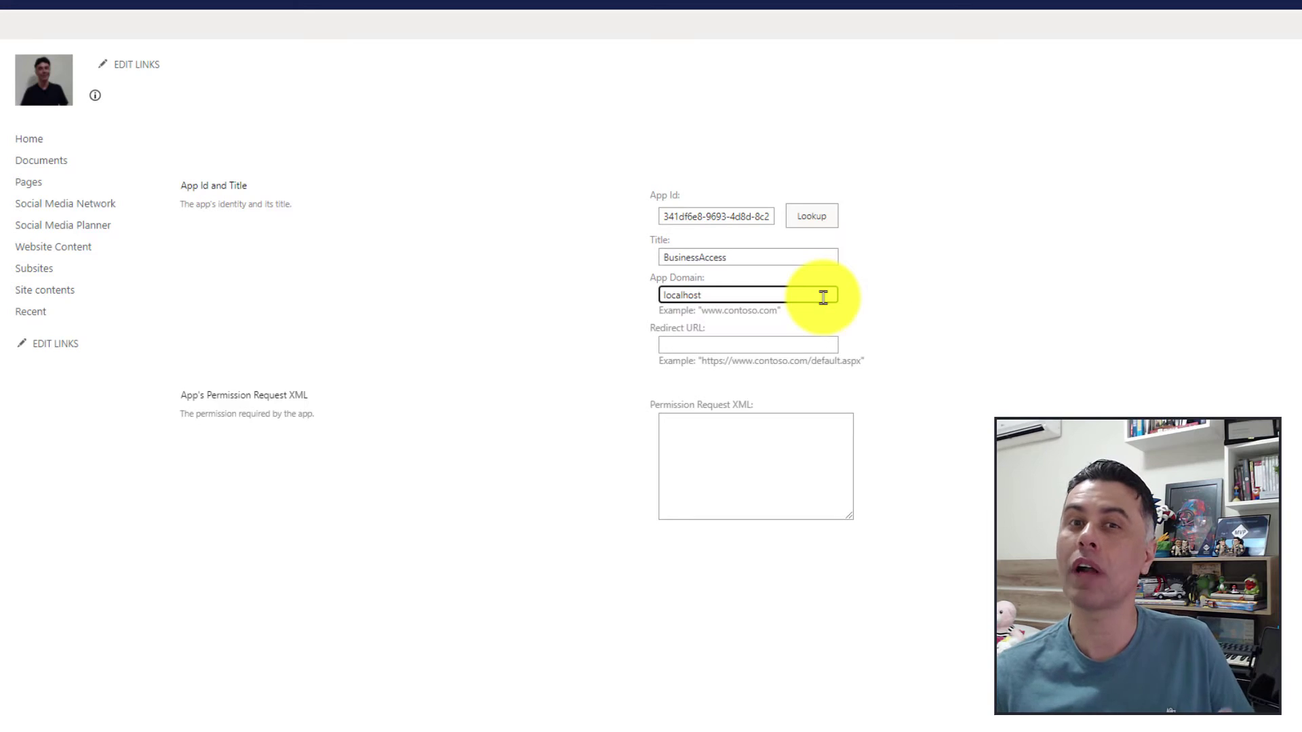
pyautogui.click(770, 345)
pyautogui.click(747, 398)
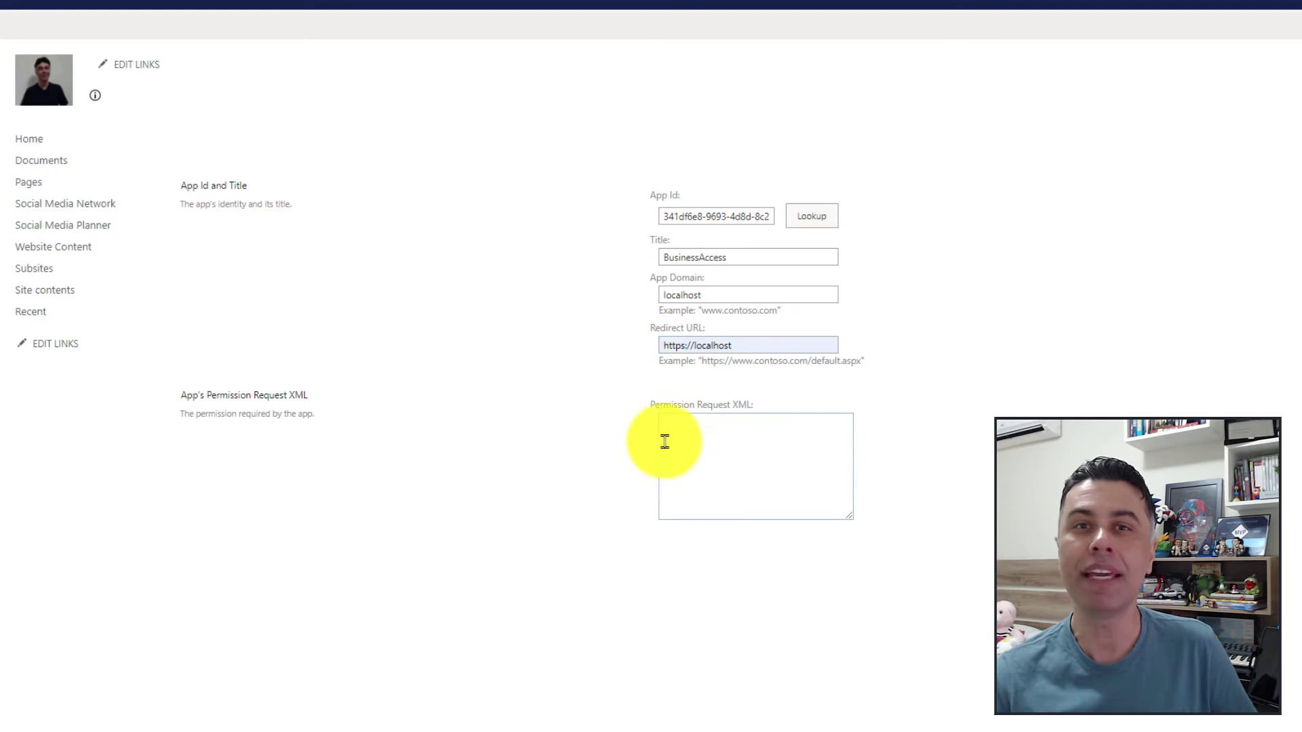
pyautogui.click(754, 421)
pyautogui.hotkey('ctrl', 'v')
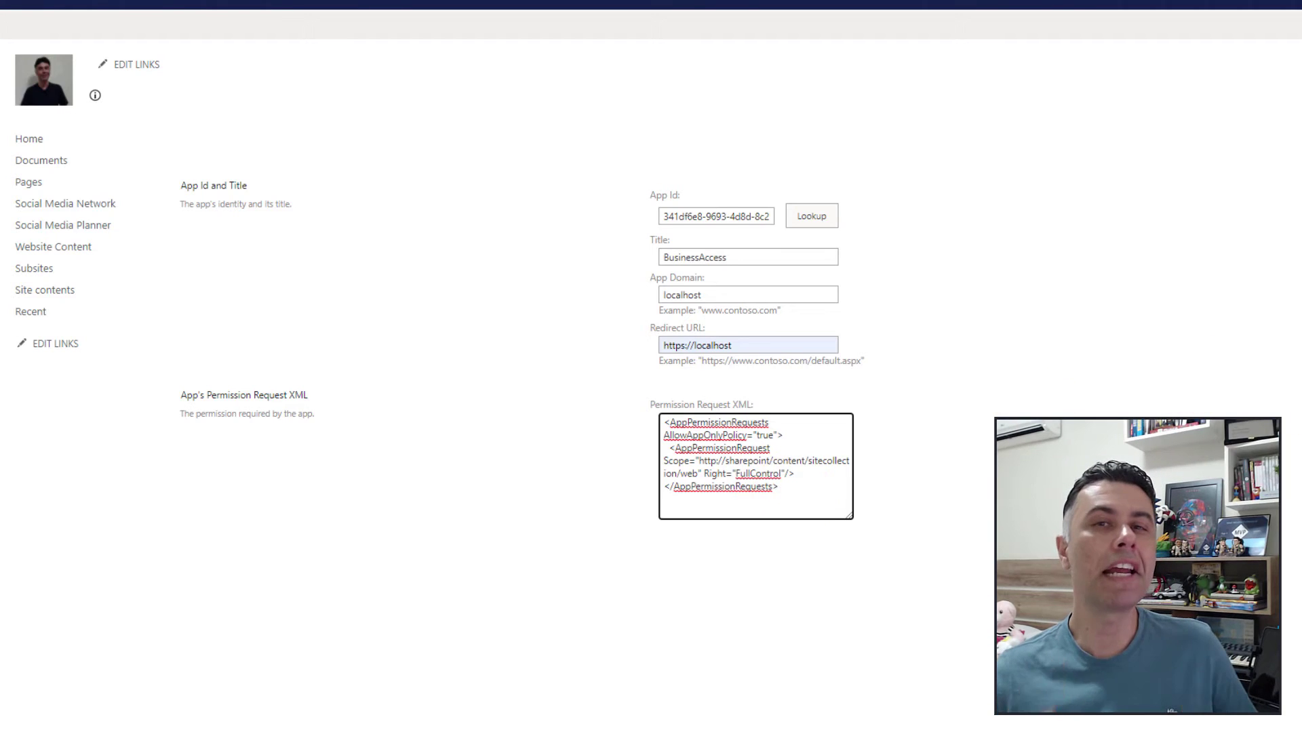
pyautogui.press('Tab')
pyautogui.press('Return')
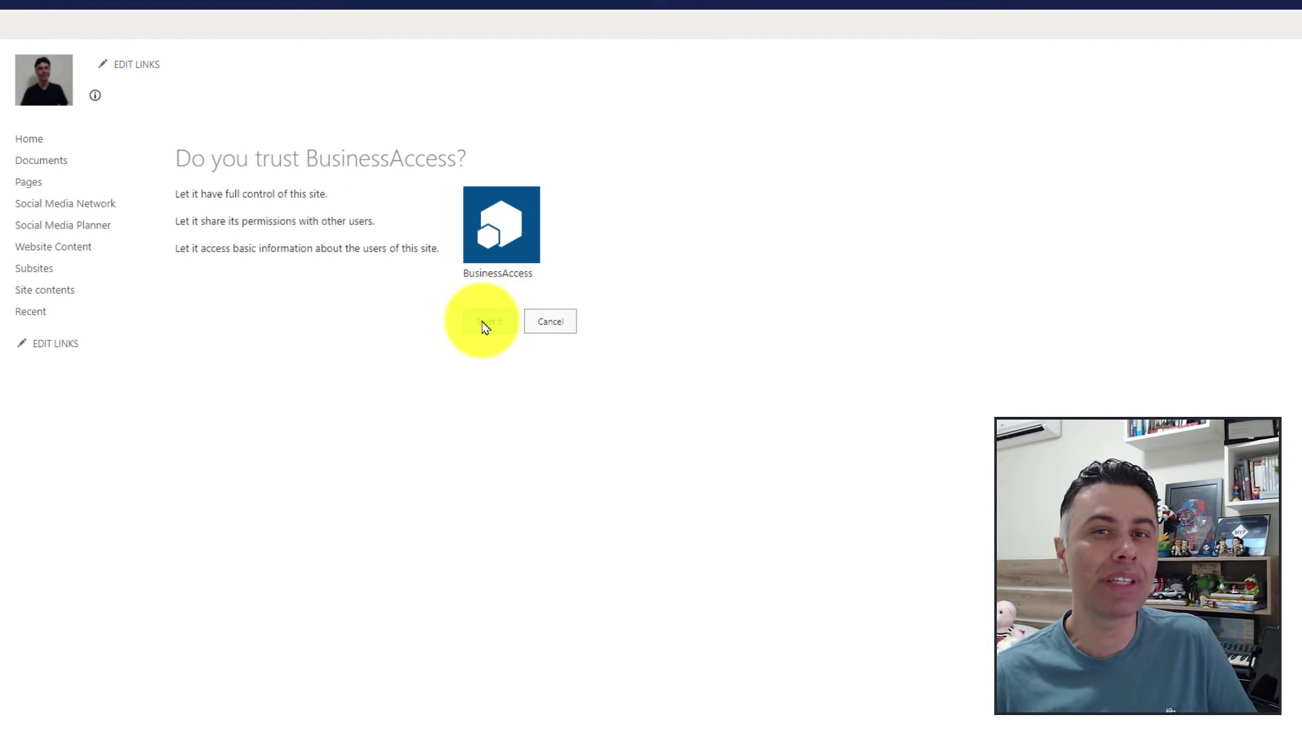
pyautogui.click(485, 324)
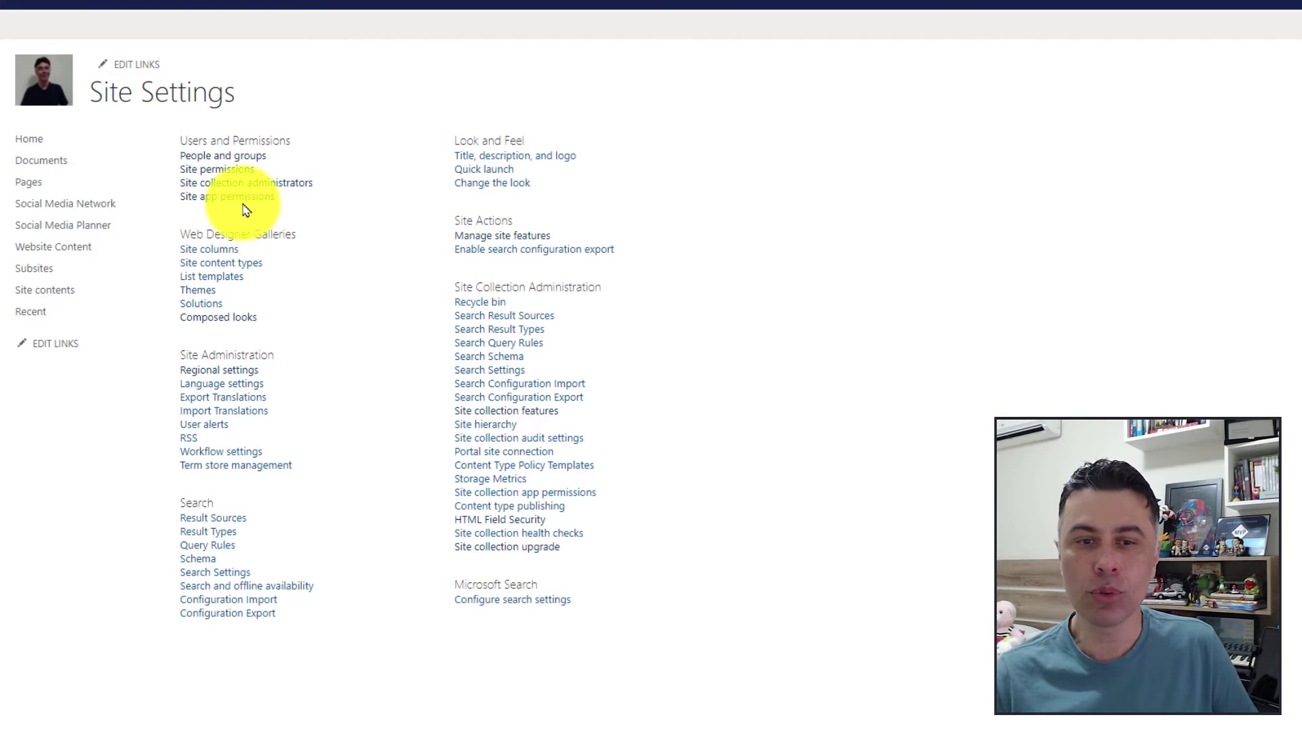
pyautogui.click(244, 197)
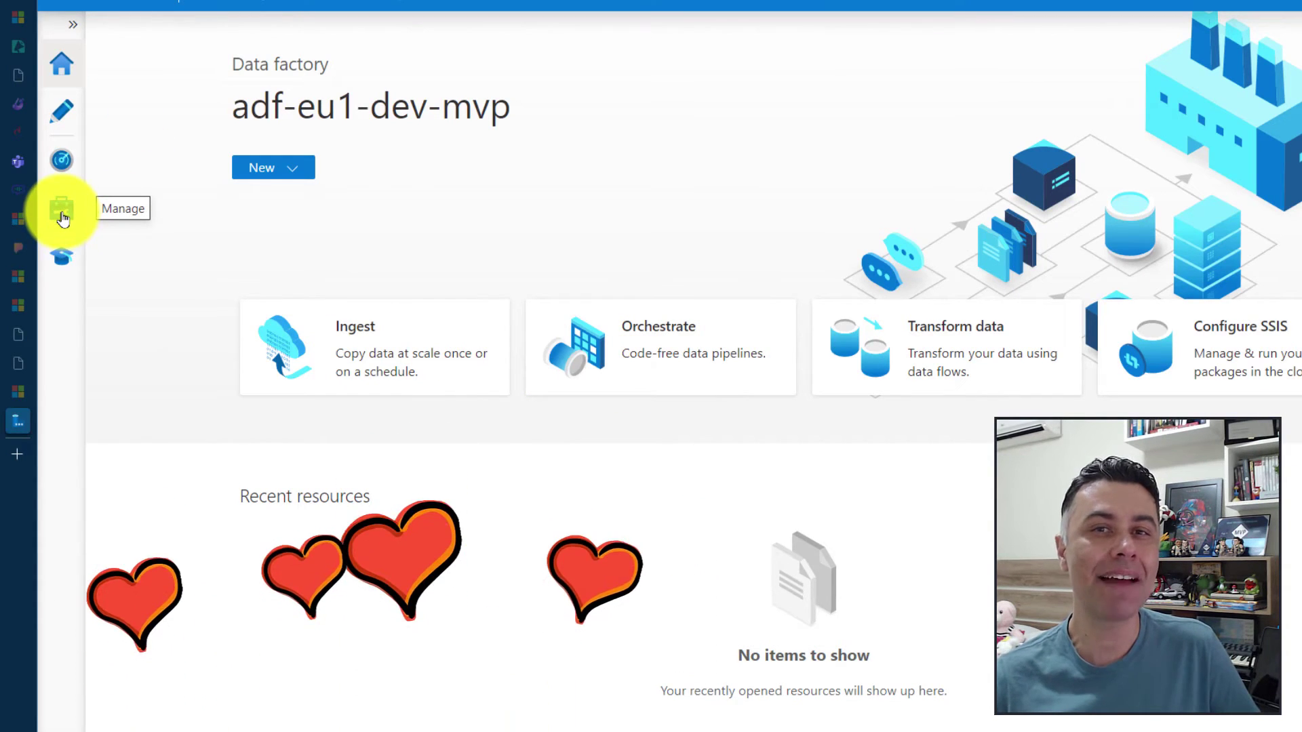
# - Start a new linked service in the adf-eu1-dev-mvp data factory using the SharePoint Online List data store
pyautogui.click(62, 216)
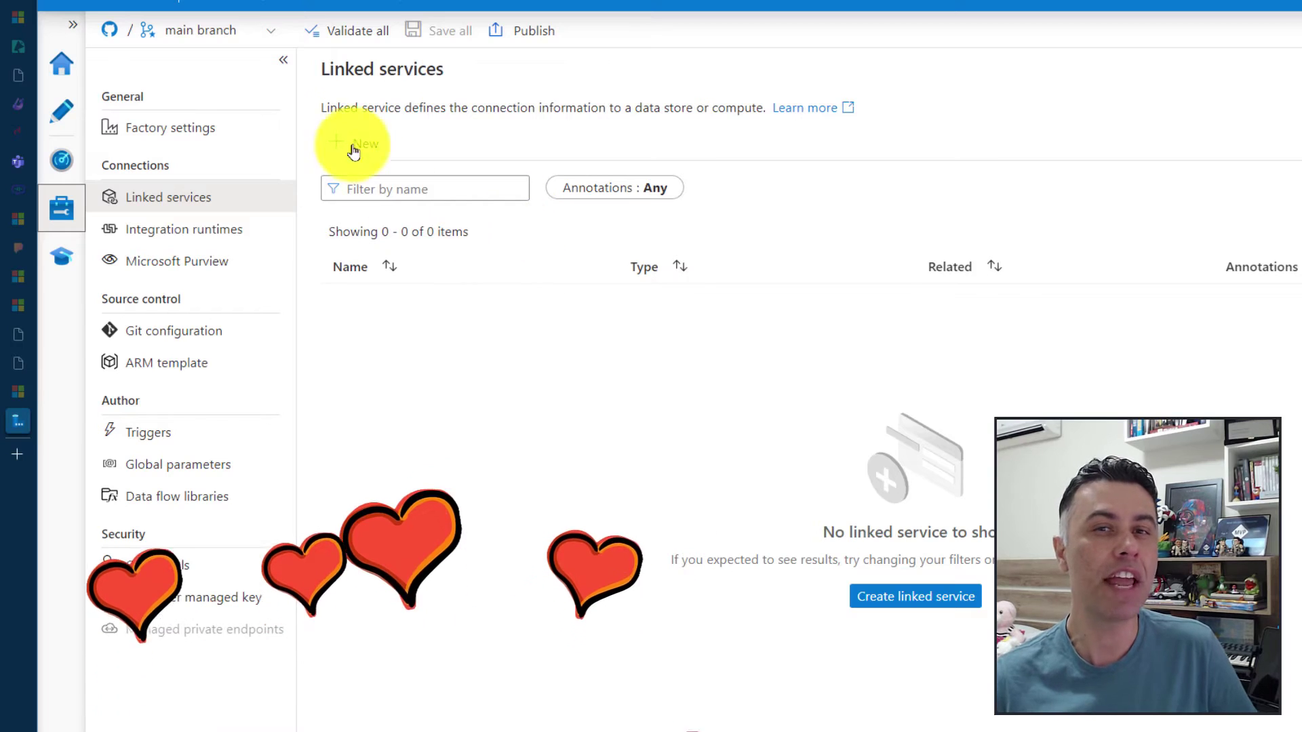
pyautogui.click(344, 139)
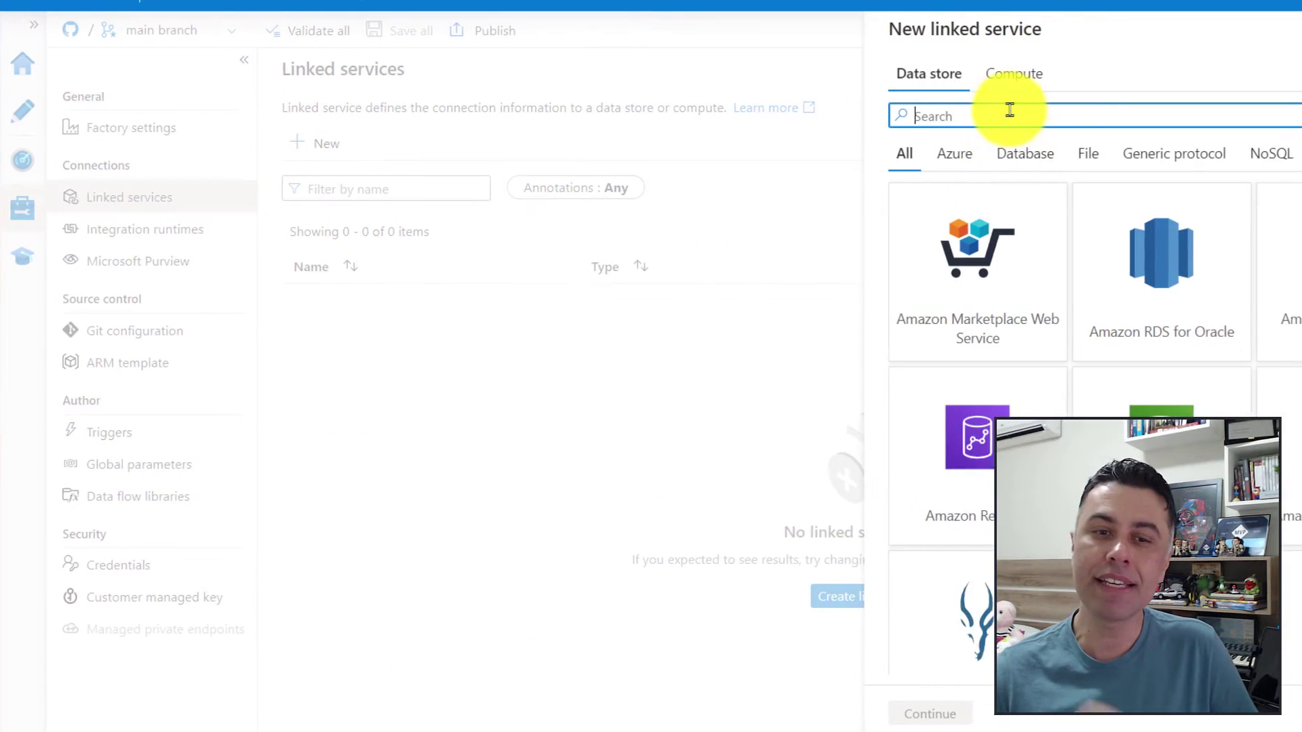
pyautogui.write('Sh')
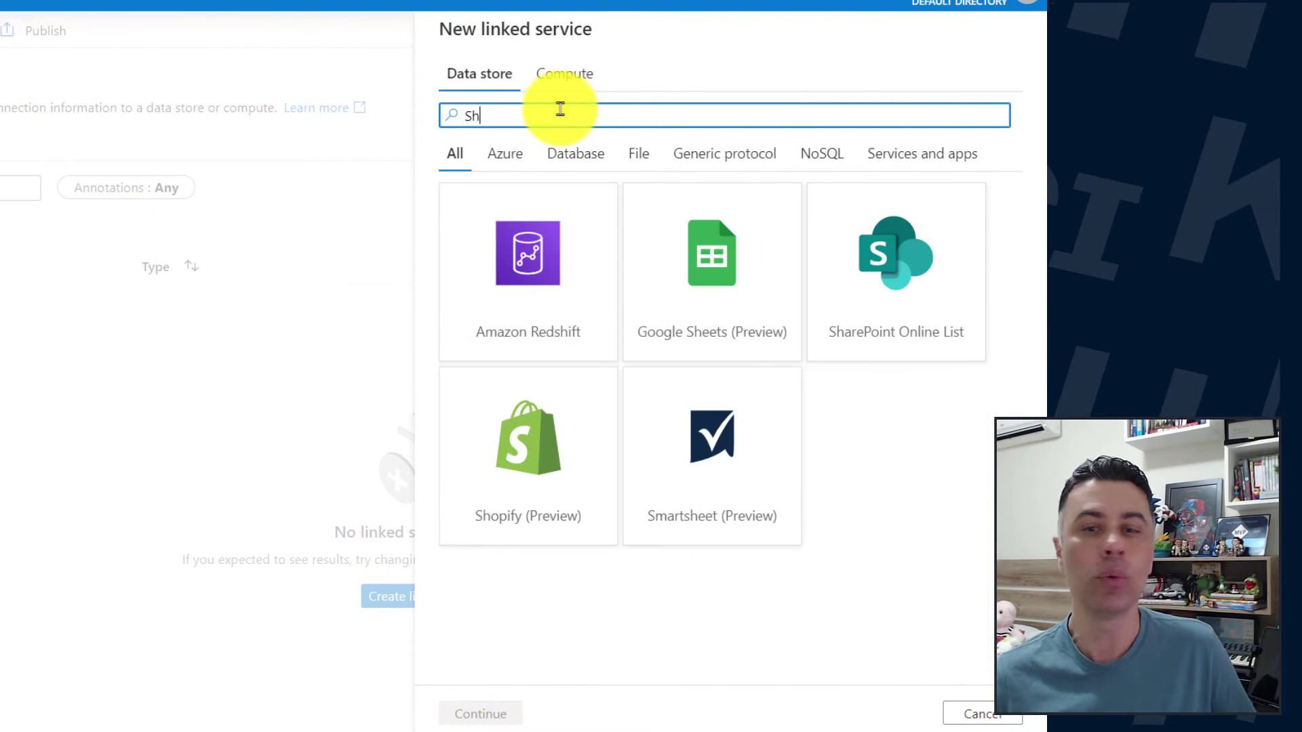
pyautogui.write('arepoi')
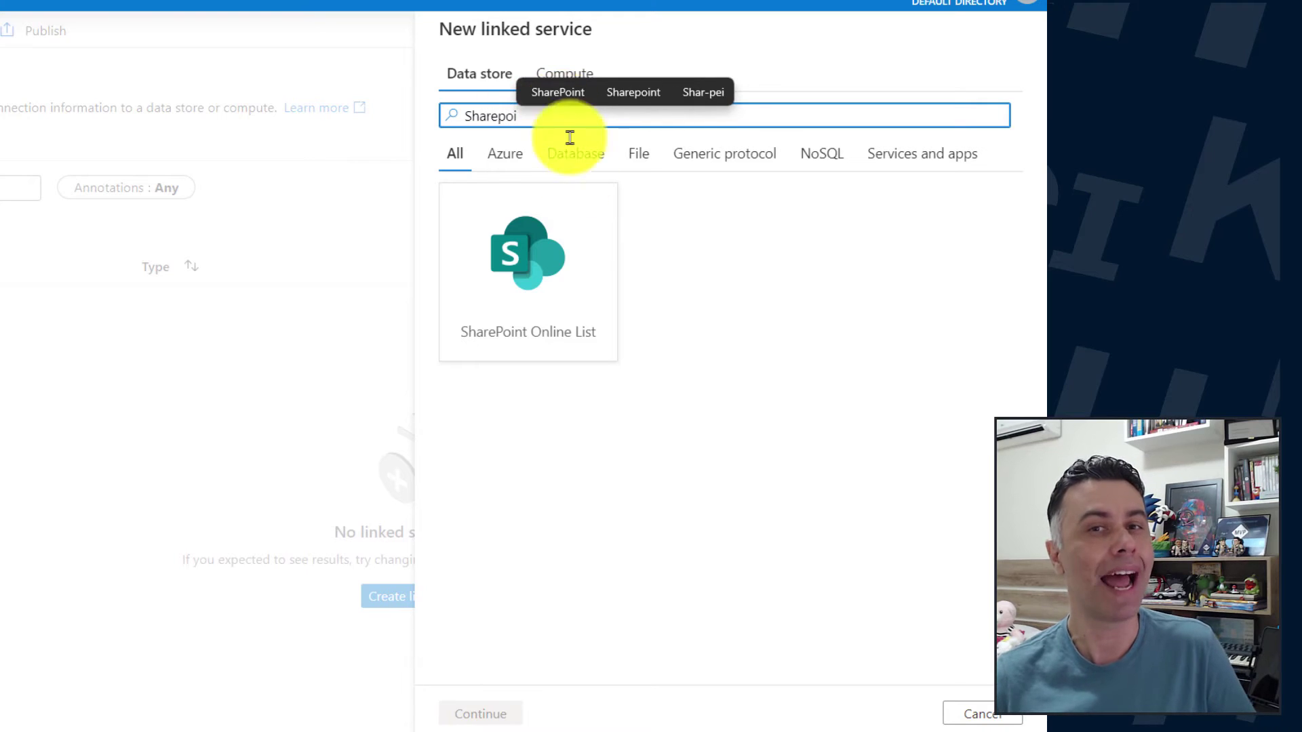
pyautogui.click(553, 289)
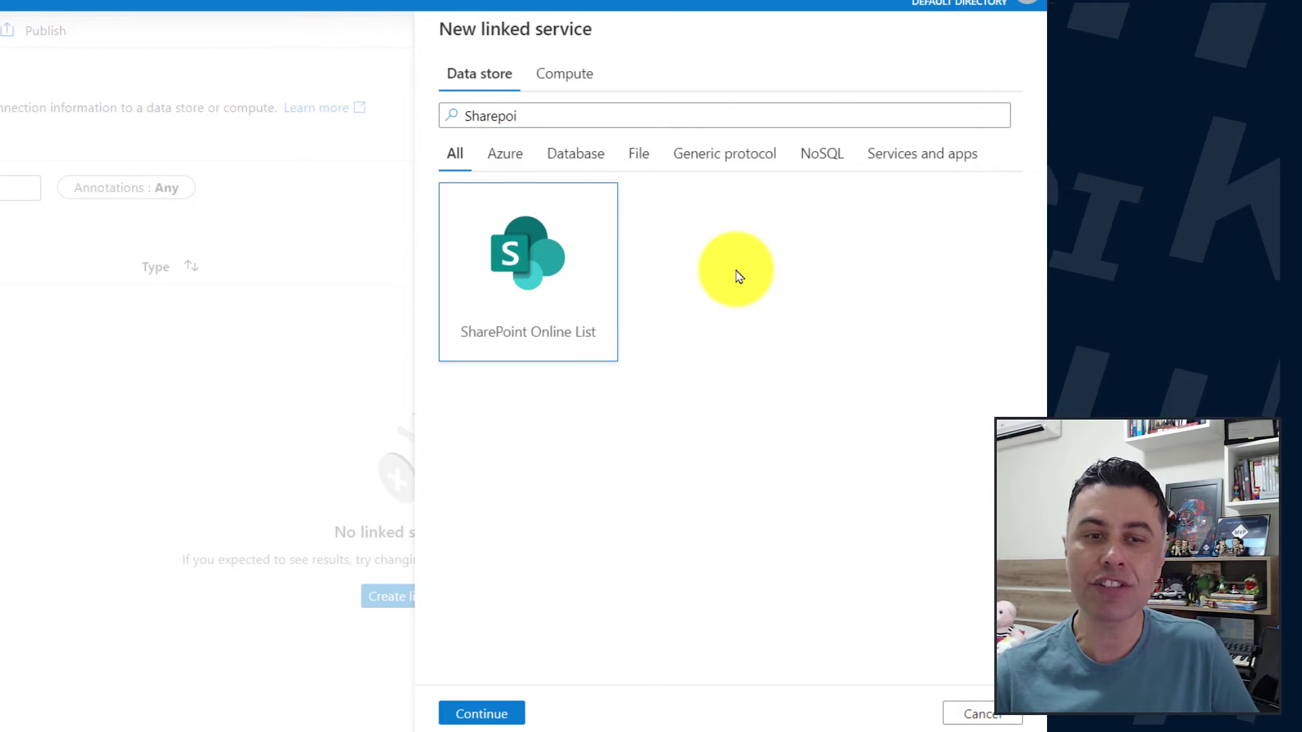
pyautogui.click(492, 714)
# - Name the linked service SharePointOnline and enter the SharePoint site's URL
pyautogui.moveTo(548, 111); pyautogui.dragTo(511, 111)
pyautogui.press('BackSpace')
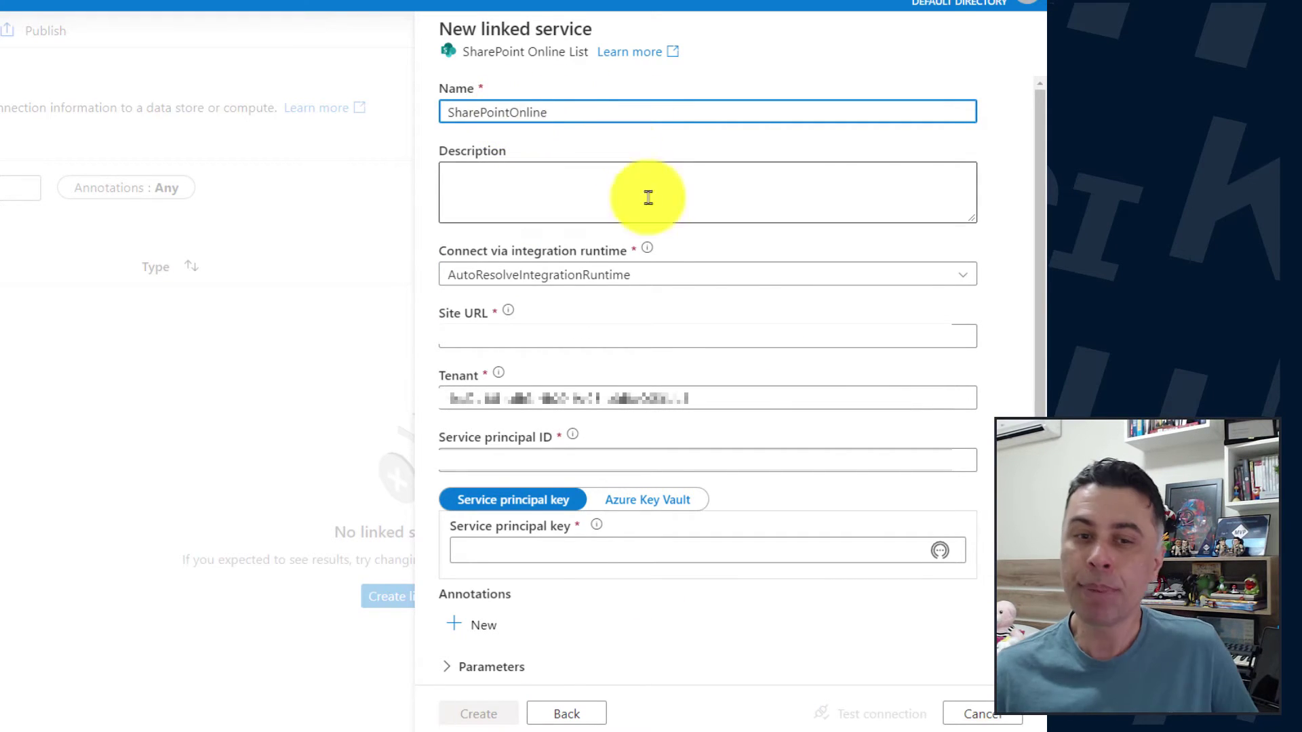
pyautogui.click(764, 360)
pyautogui.click(514, 331)
pyautogui.hotkey('ctrl', 'v')
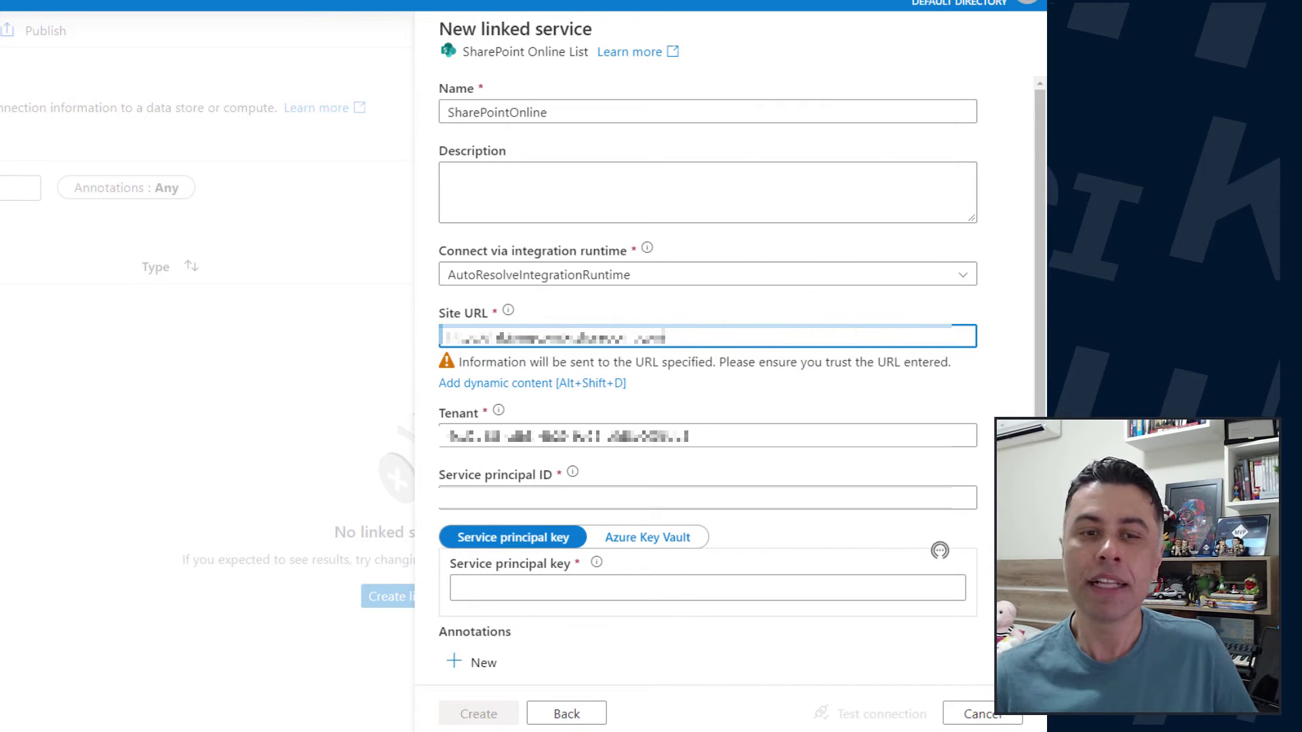
pyautogui.click(880, 256)
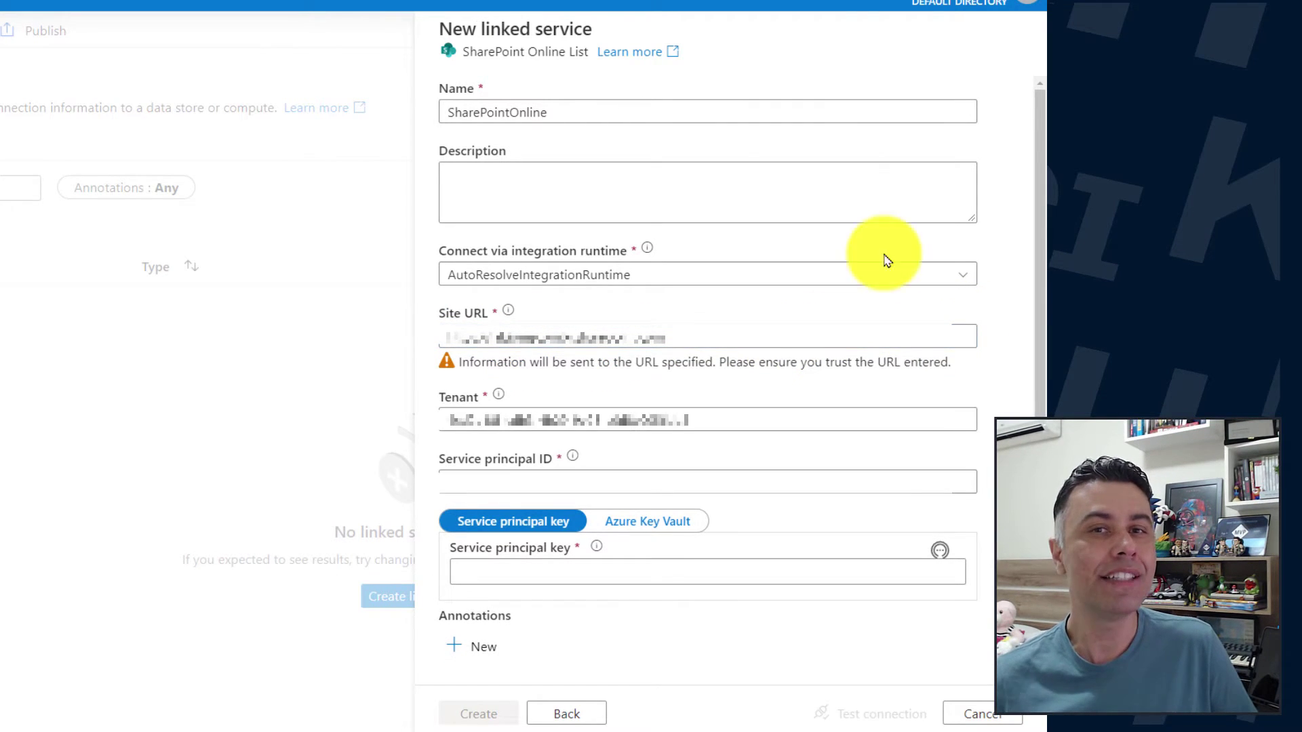
# - Enter the tenant ID, the service principal ID and the service principal key for the SharePoint connection
pyautogui.click(732, 425)
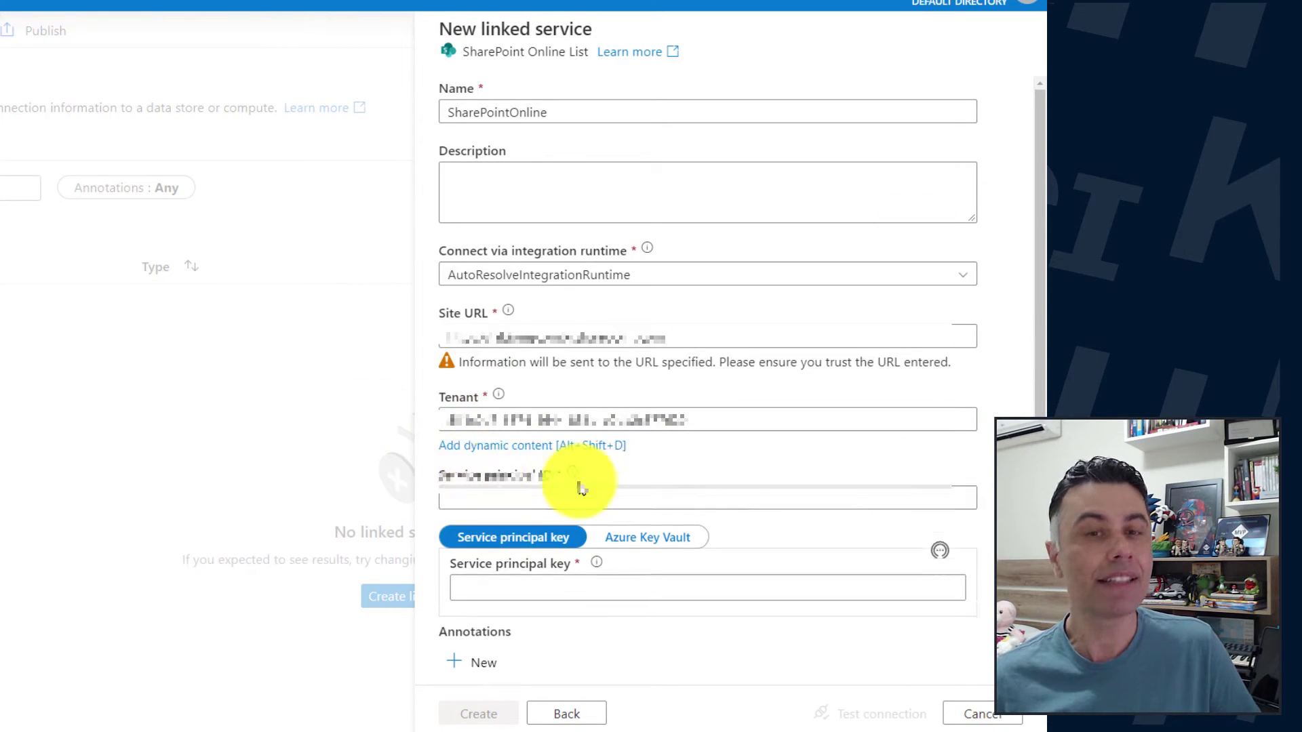
pyautogui.click(770, 485)
pyautogui.hotkey('ctrl', 'v')
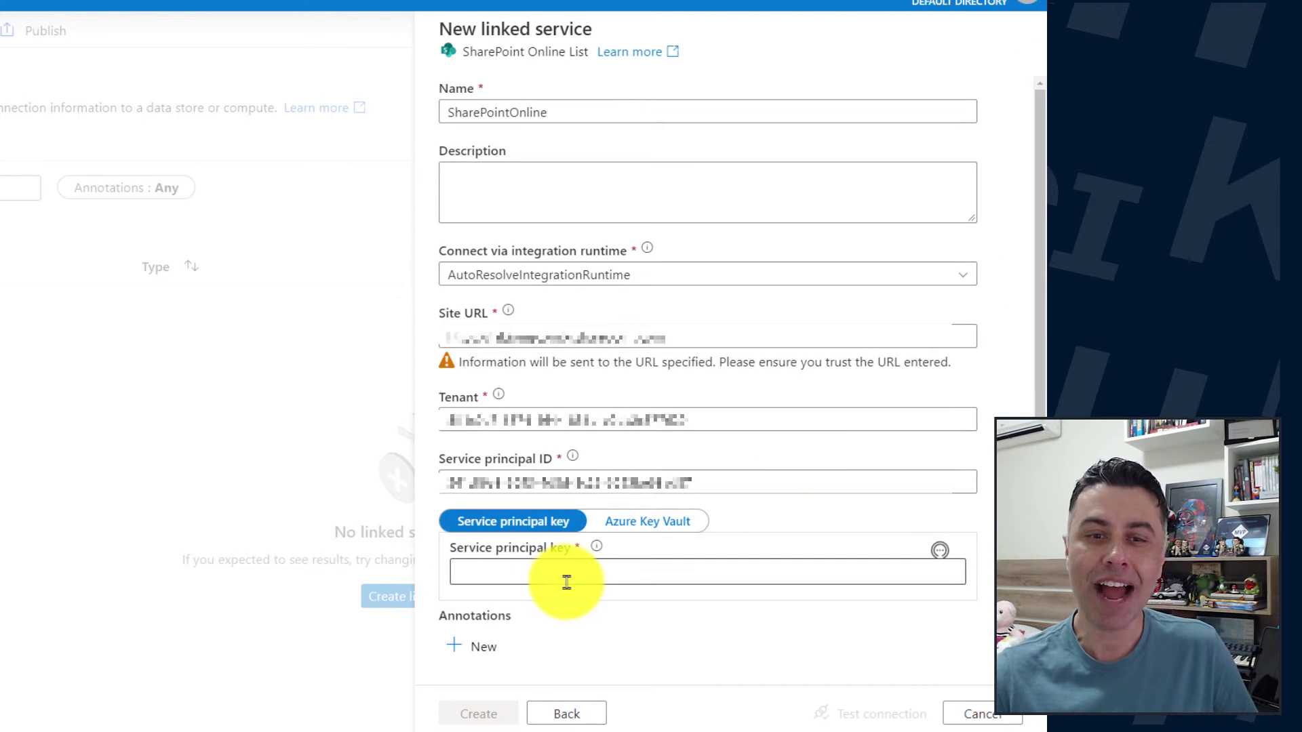
pyautogui.click(602, 580)
pyautogui.hotkey('ctrl', 'v')
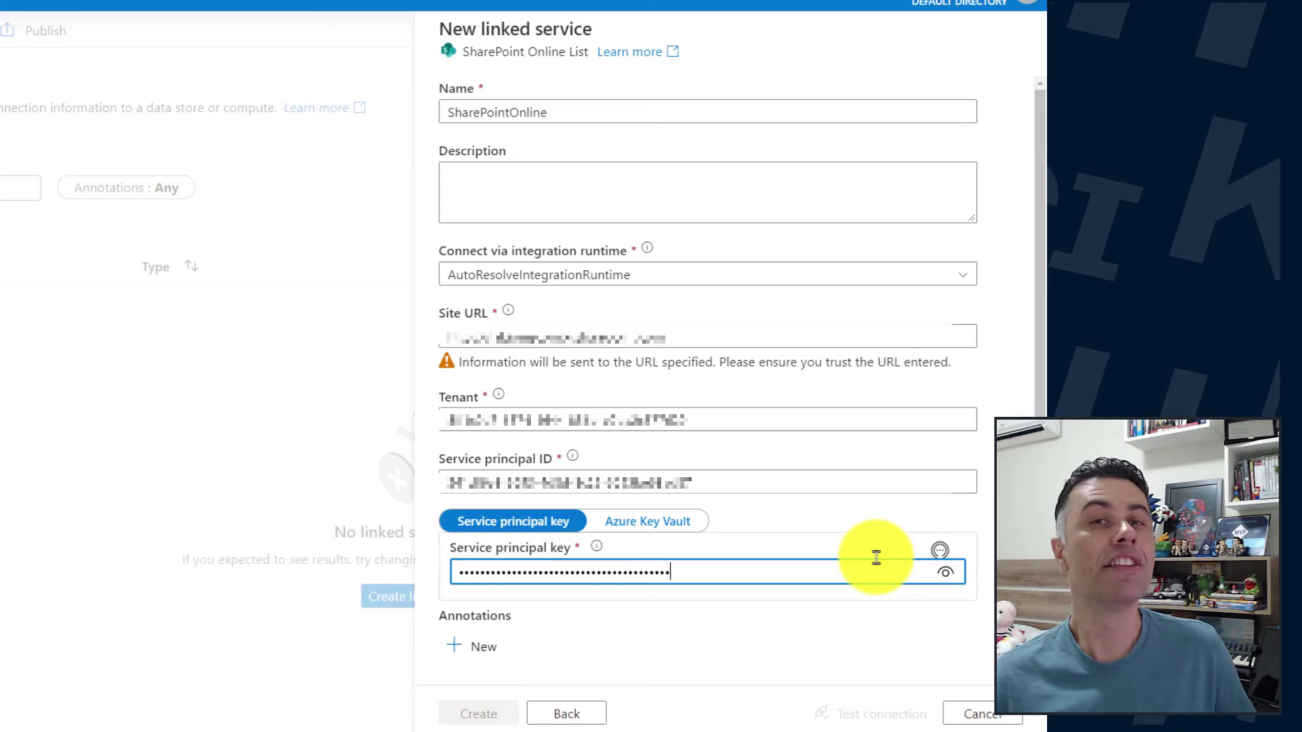
# - Test the SharePoint connection and create the SharePointOnline linked service
pyautogui.scroll(-1, 878, 610)
pyautogui.click(875, 712)
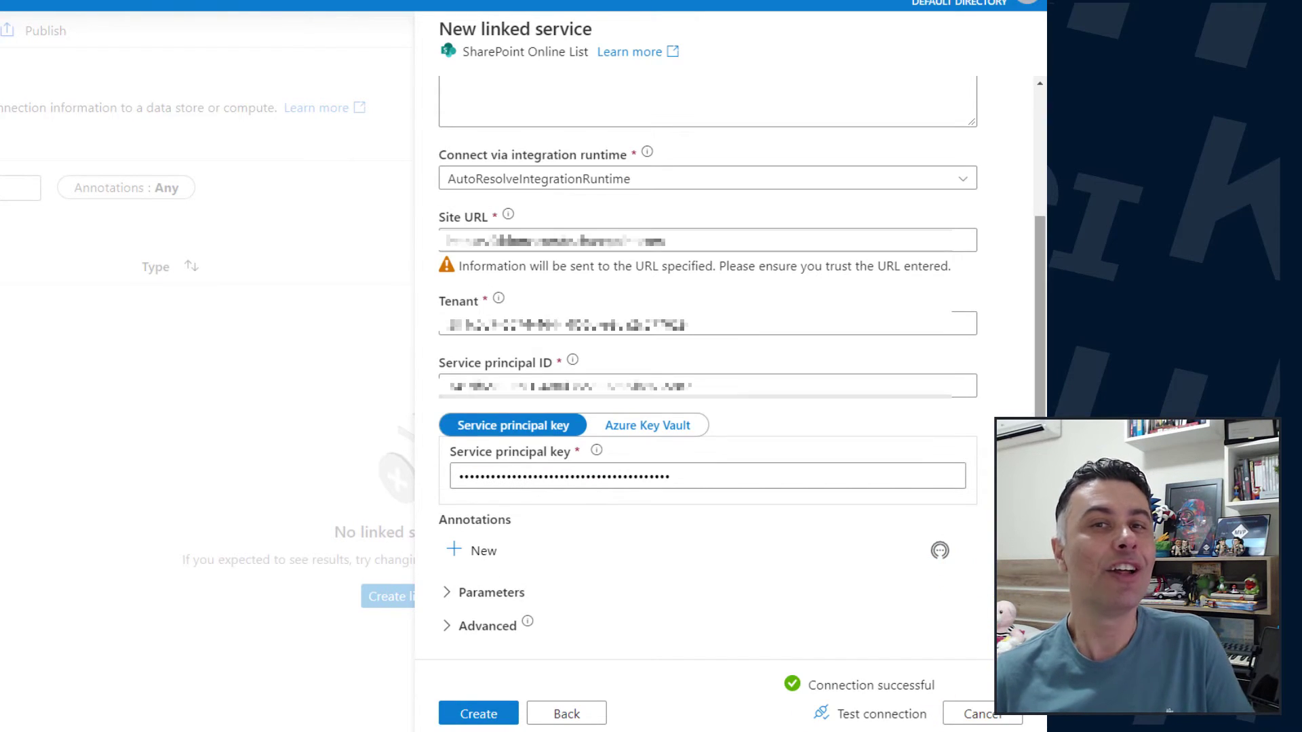
pyautogui.click(468, 711)
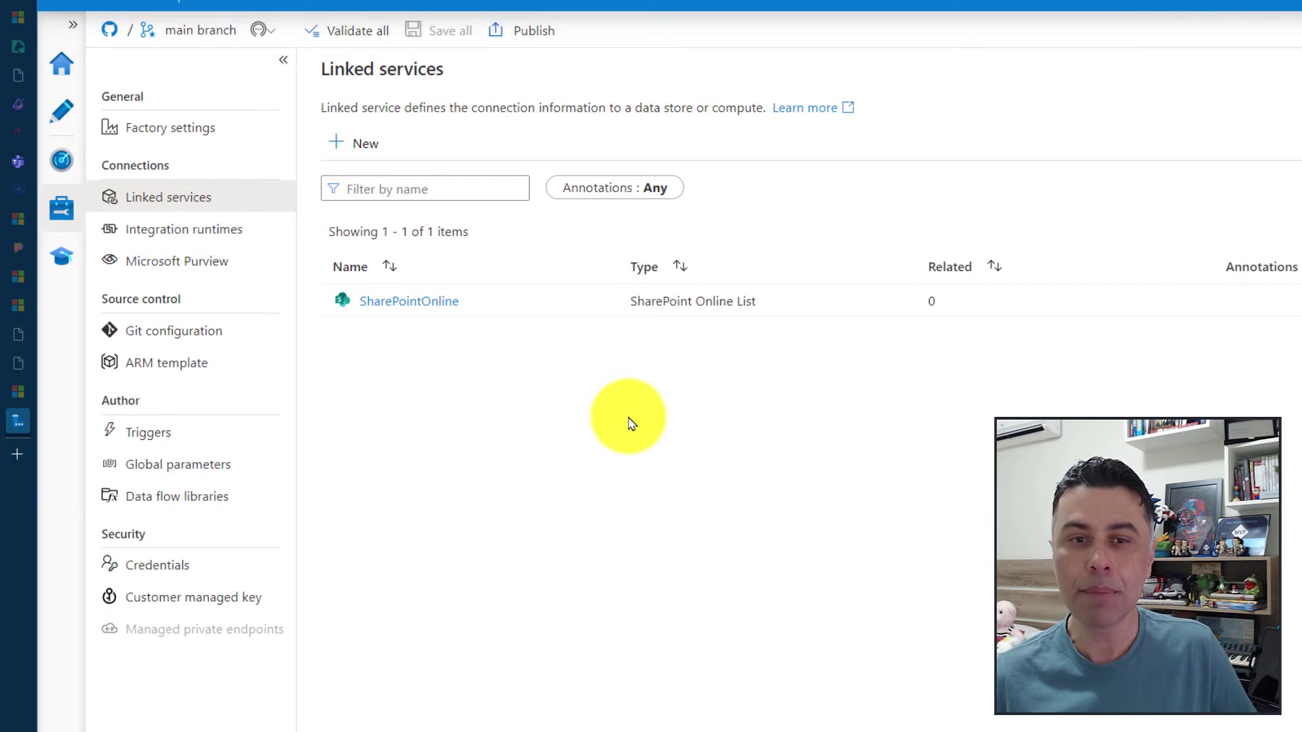
# - Start another linked service using the Azure SQL Database data store
pyautogui.click(379, 149)
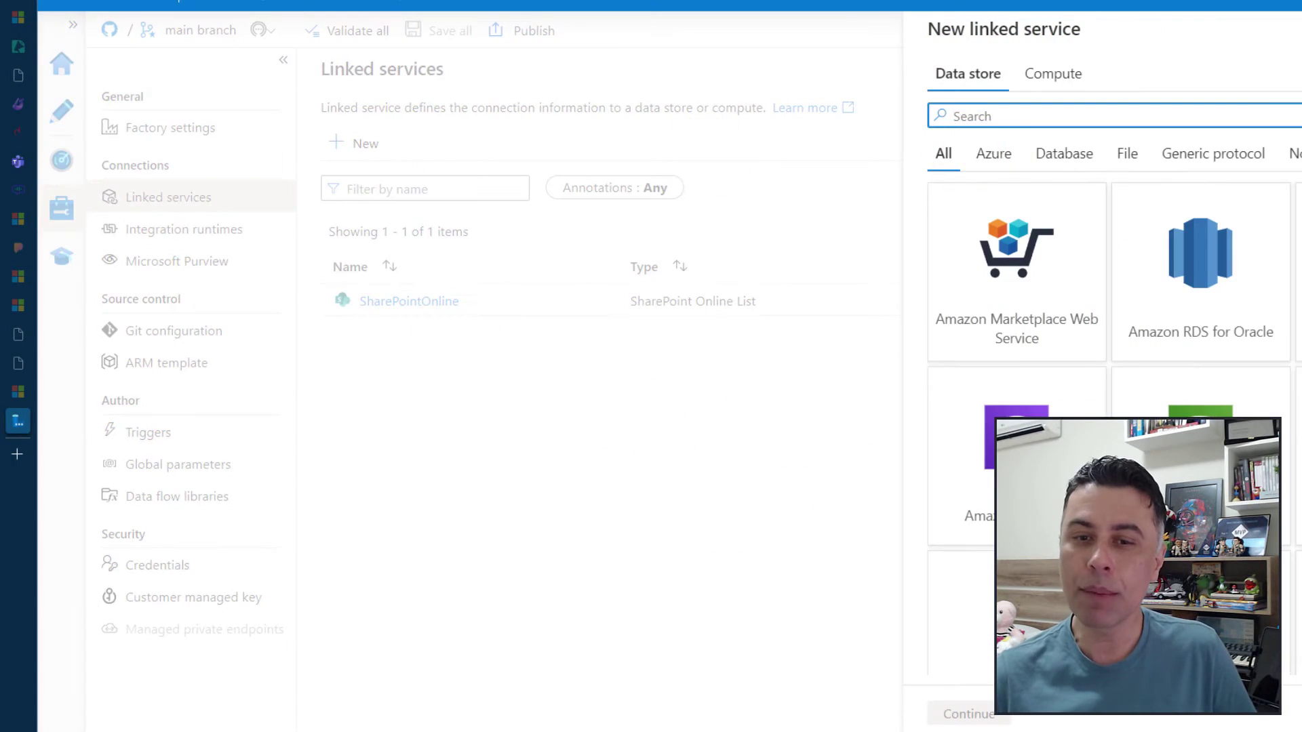
pyautogui.click(523, 153)
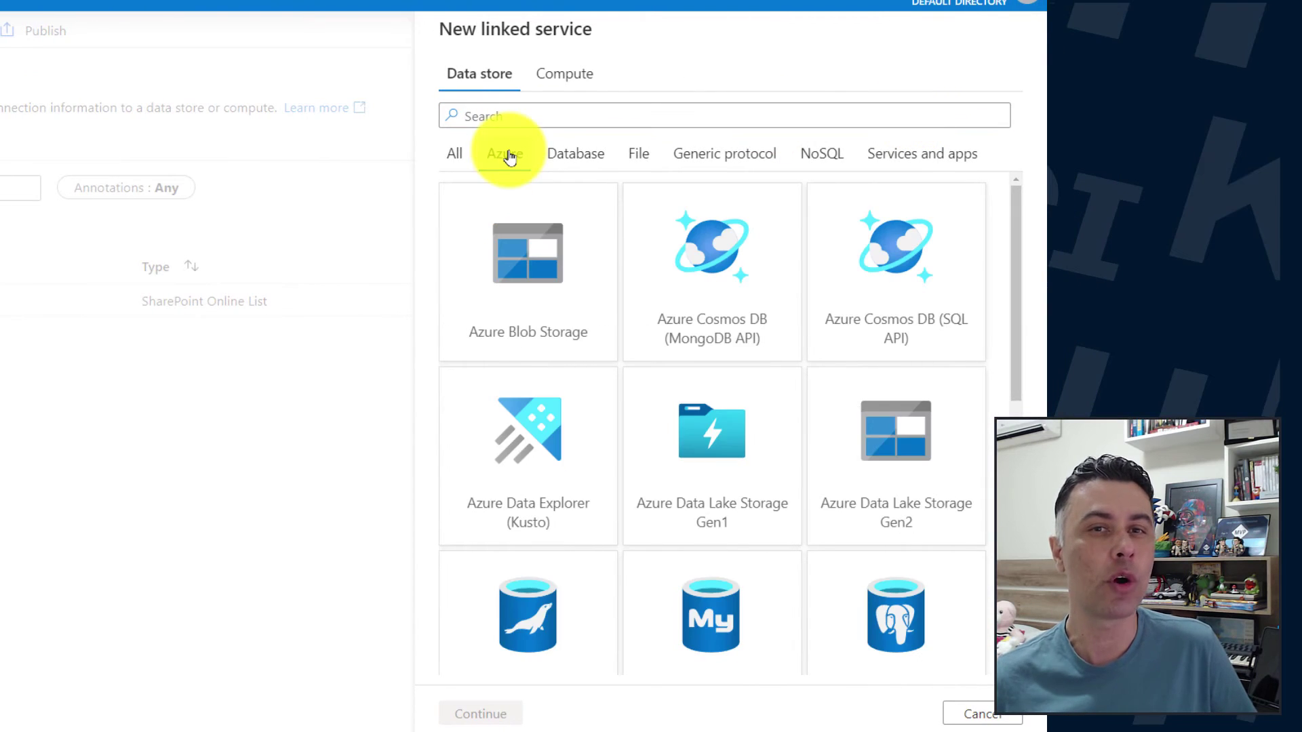
pyautogui.click(590, 155)
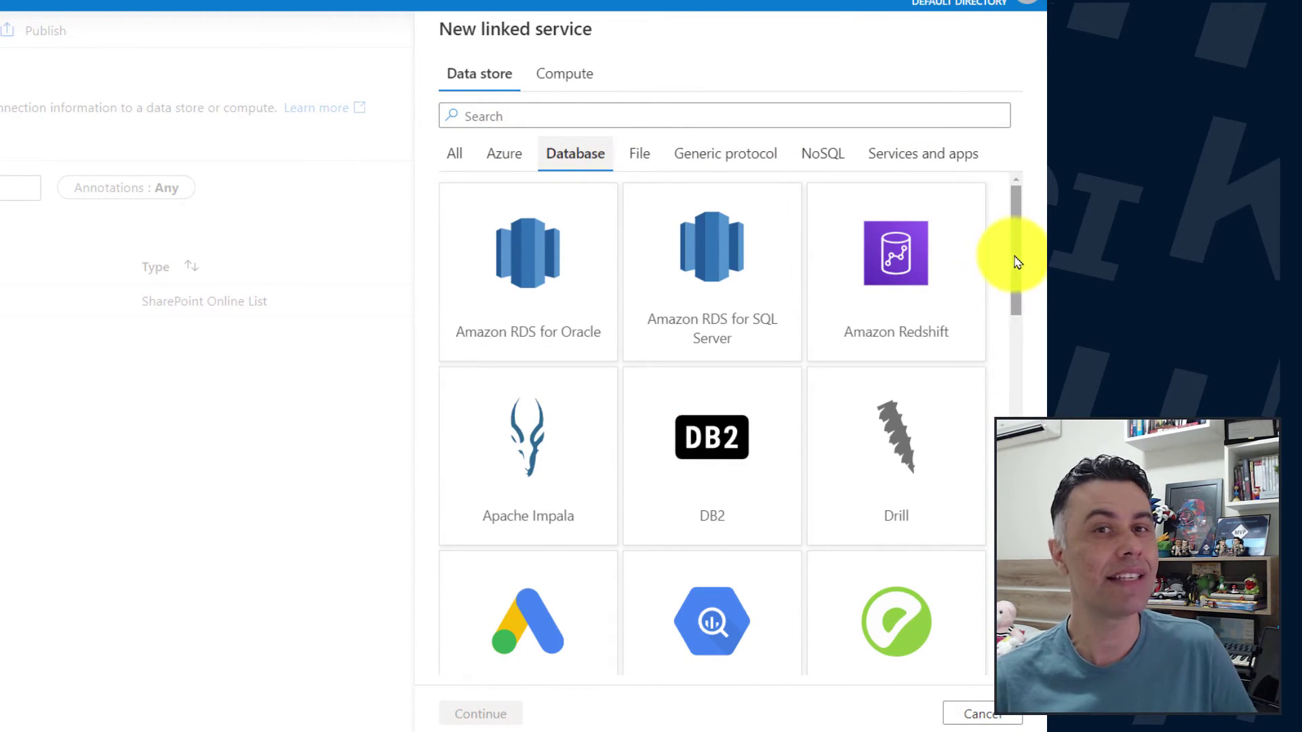
pyautogui.moveTo(1017, 263); pyautogui.dragTo(1010, 218)
pyautogui.click(510, 149)
pyautogui.moveTo(1014, 298); pyautogui.dragTo(986, 587)
pyautogui.click(536, 400)
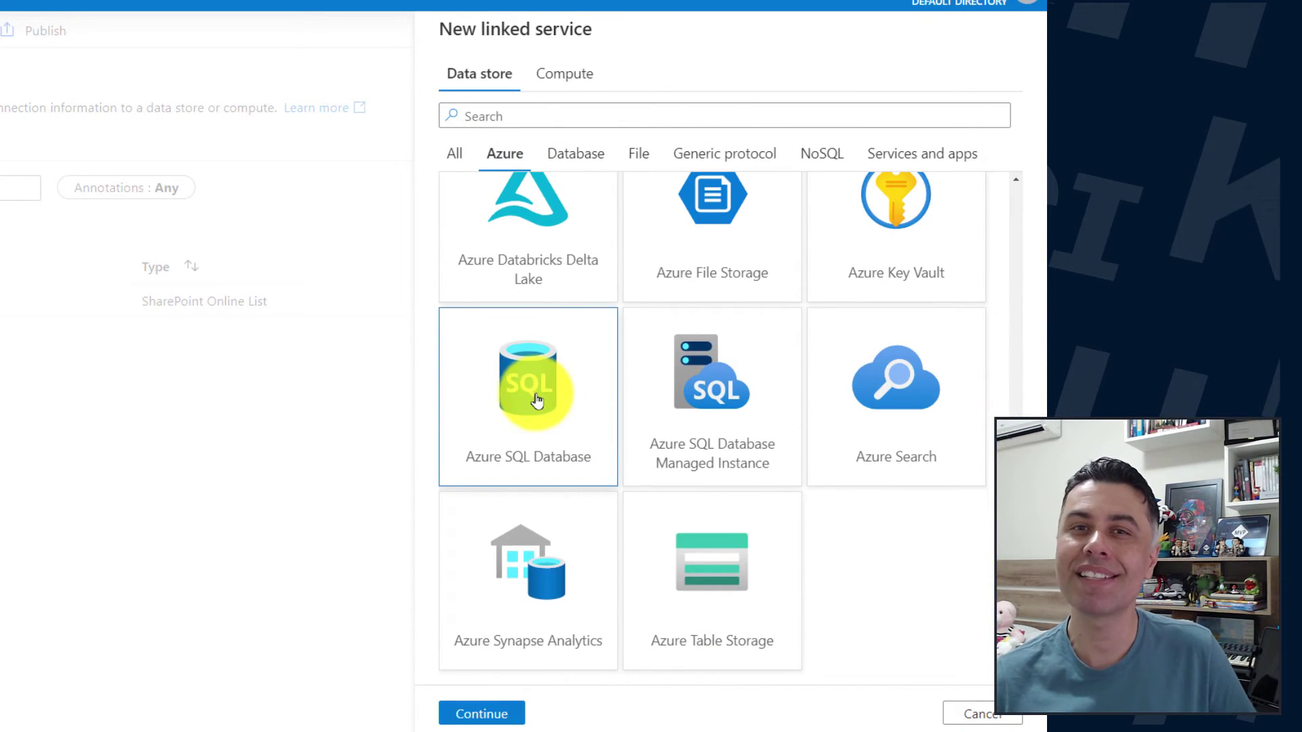
pyautogui.click(491, 714)
# - Name the linked service AzureSqlDatabase and select the server sql-eu1-dev-mvp with the database sqldb-sandbox
pyautogui.press('BackSpace')
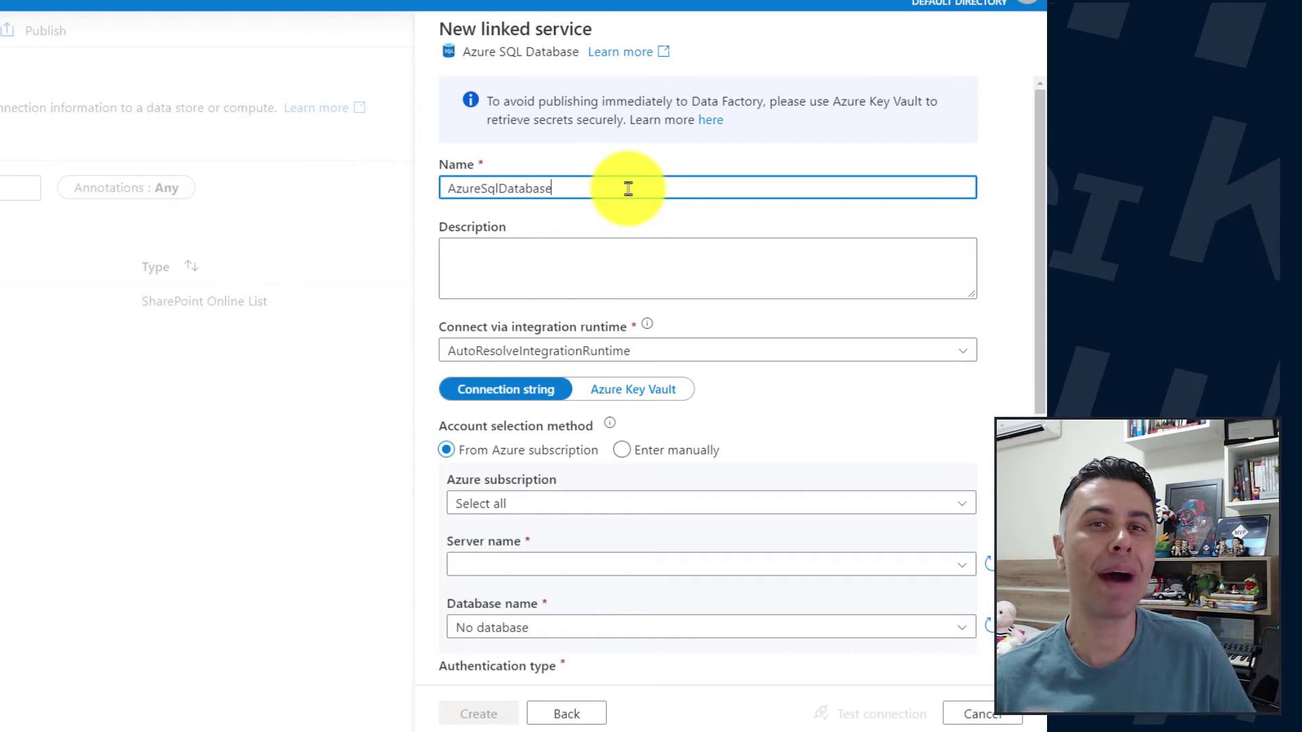
pyautogui.click(1042, 151)
pyautogui.scroll(-4, 915, 368)
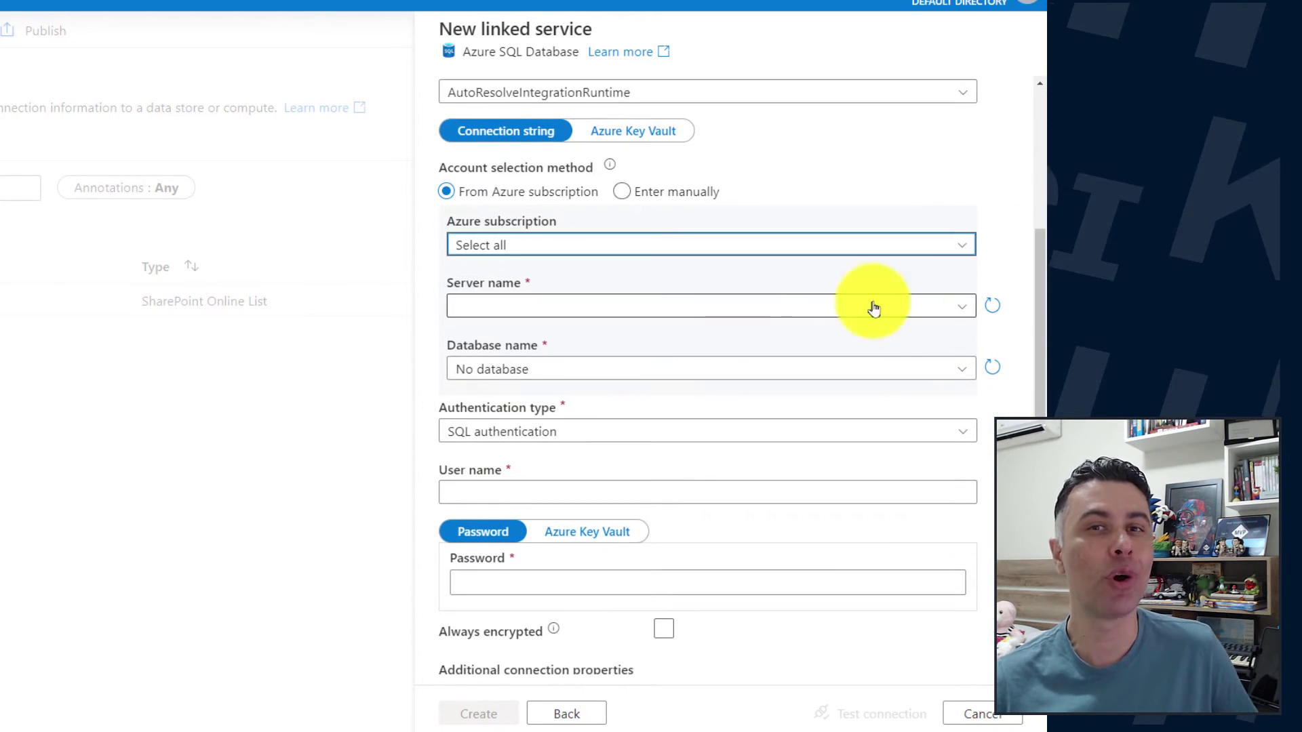
pyautogui.click(956, 306)
pyautogui.click(498, 434)
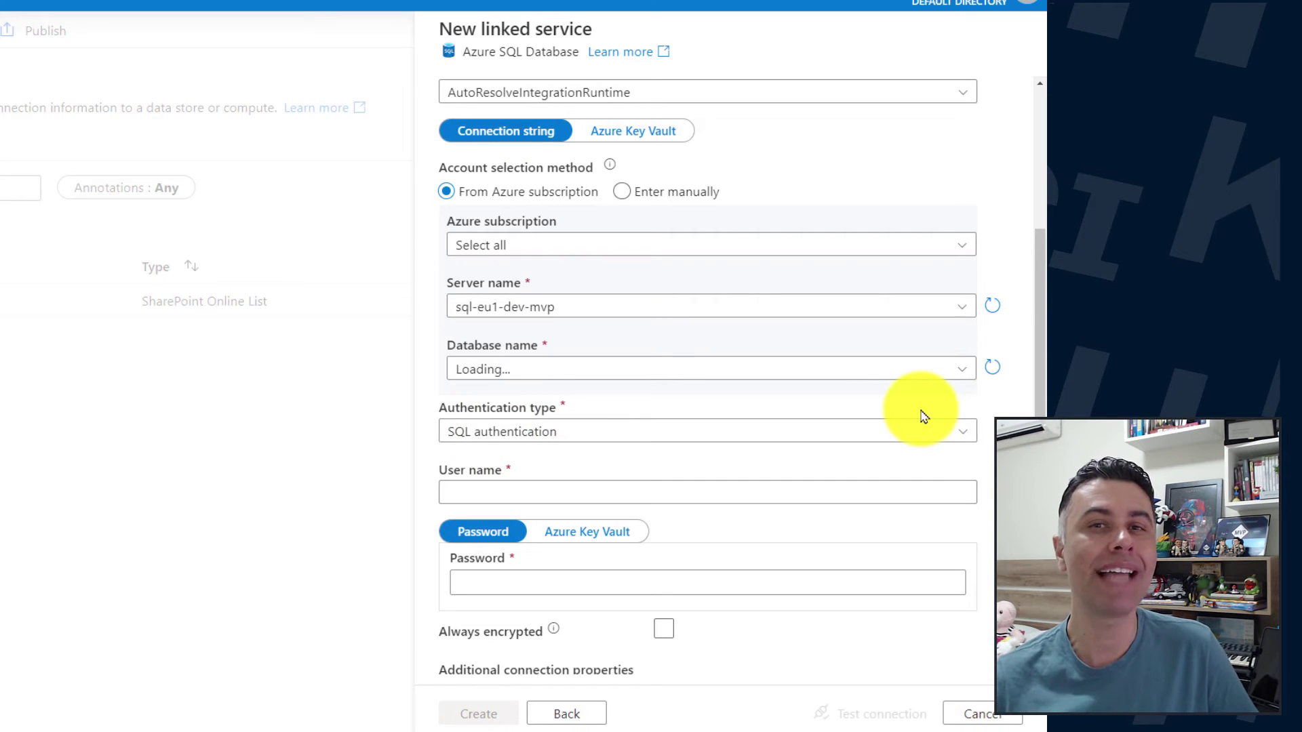
pyautogui.click(965, 369)
pyautogui.click(470, 429)
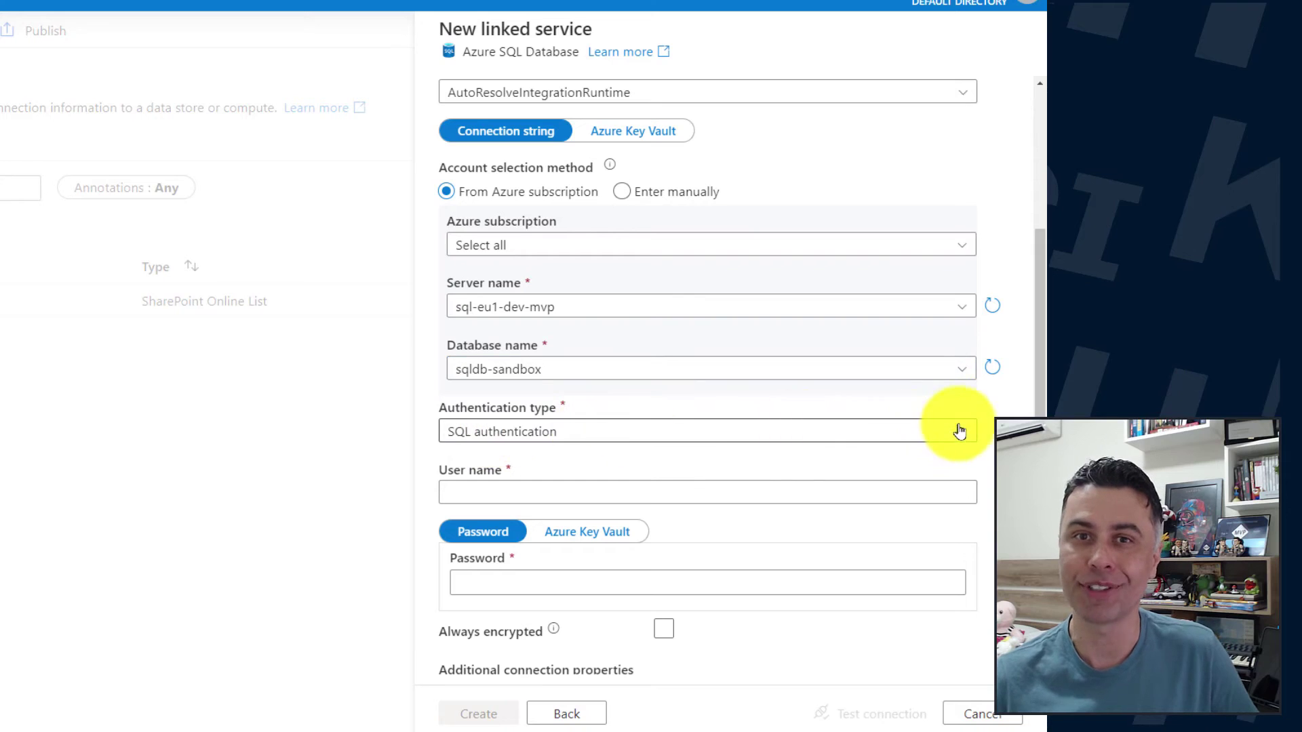
# - Keep SQL authentication for the database connection and enter the user name dbadmin and the account password
pyautogui.scroll(-2, 1040, 378)
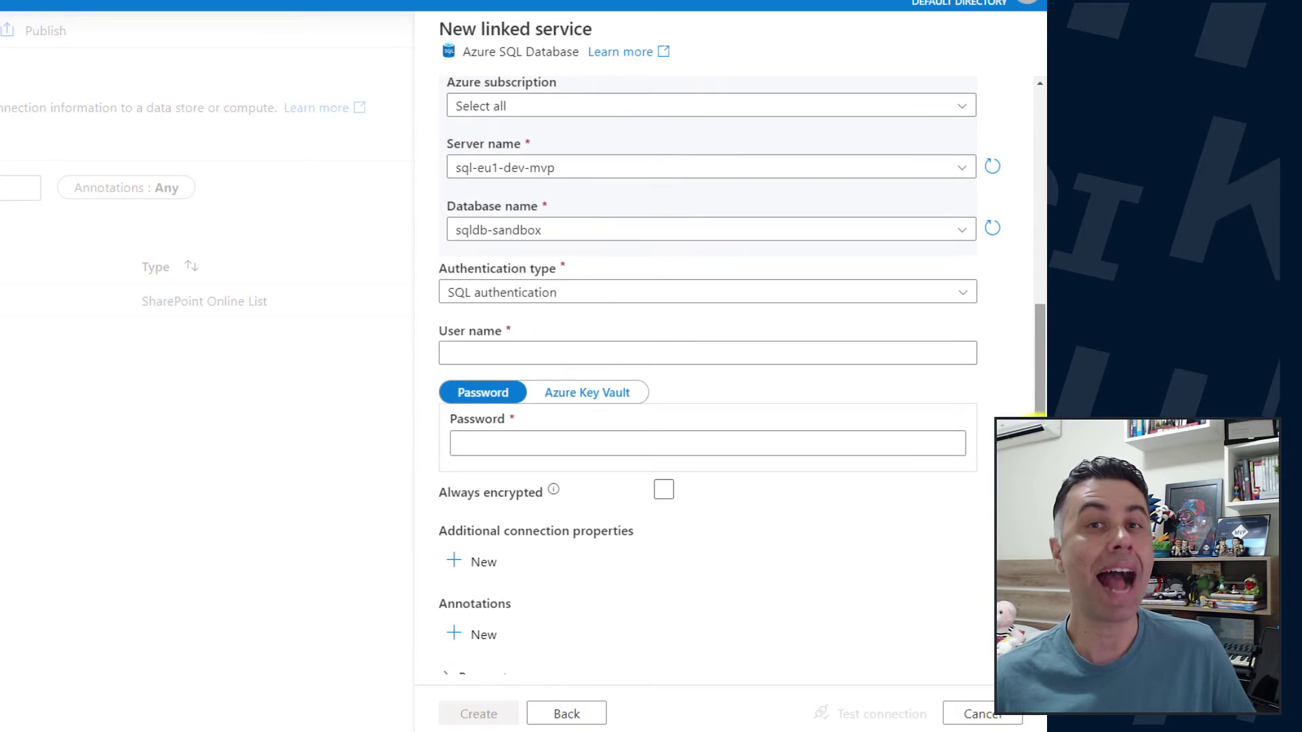
pyautogui.click(955, 299)
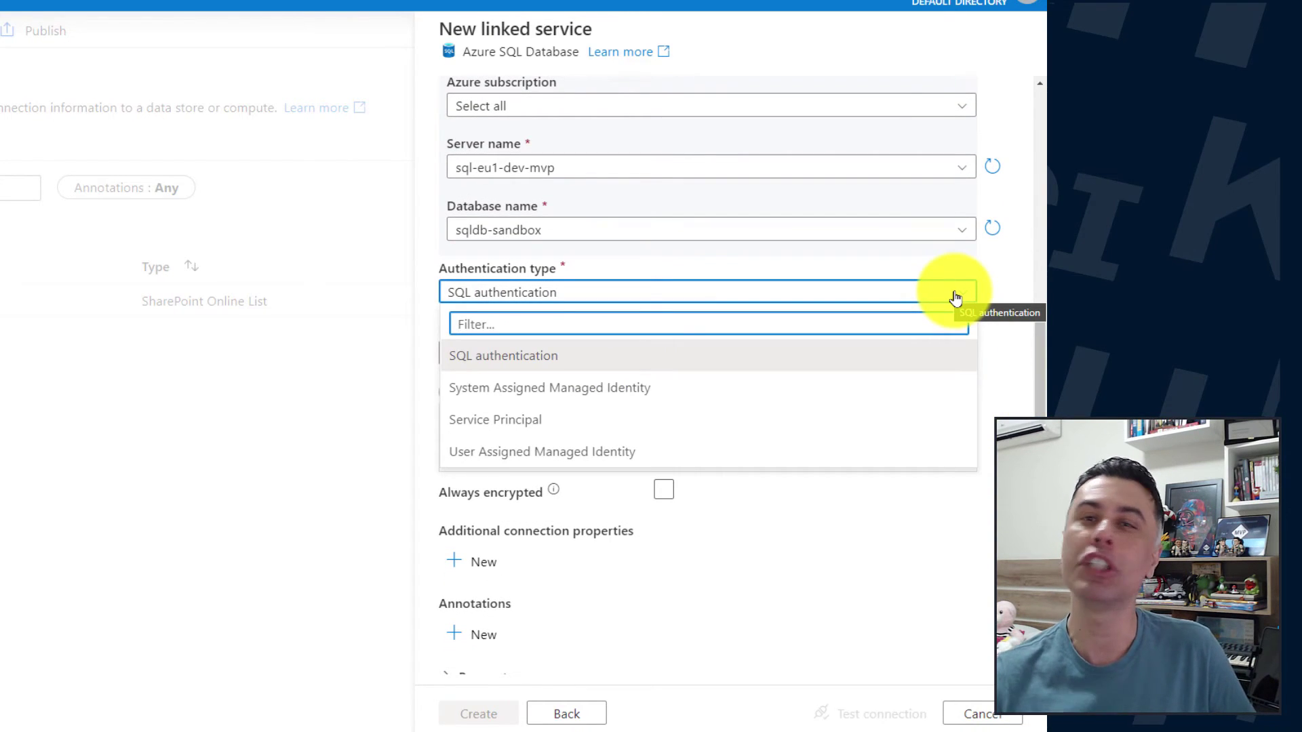
pyautogui.click(956, 295)
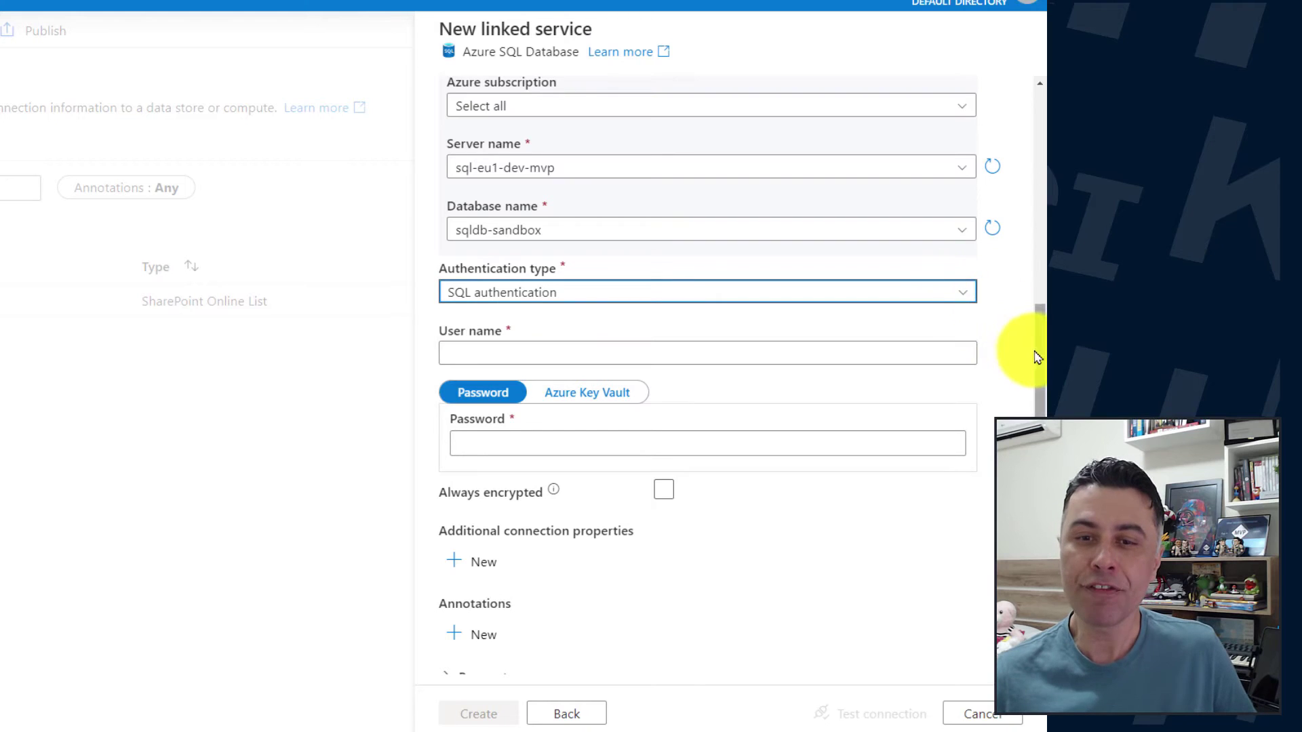
pyautogui.click(596, 353)
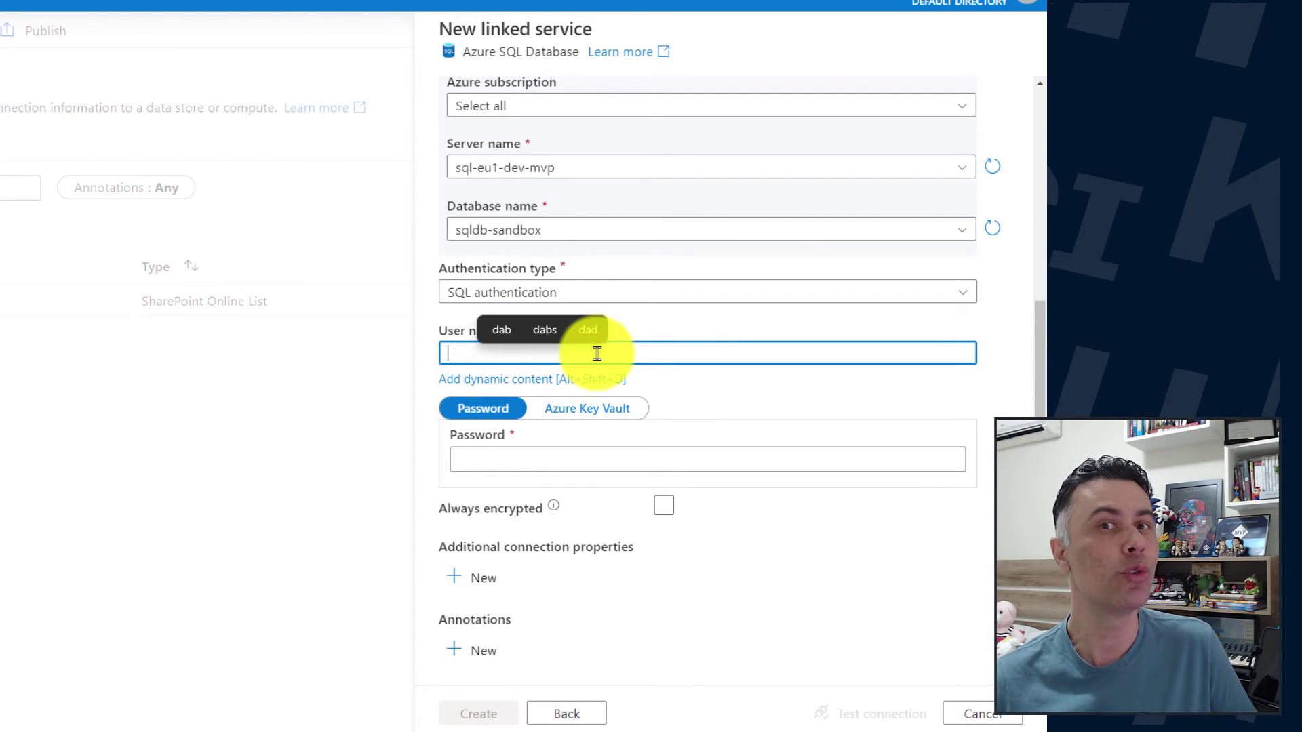
pyautogui.write('dbadmin')
pyautogui.click(582, 464)
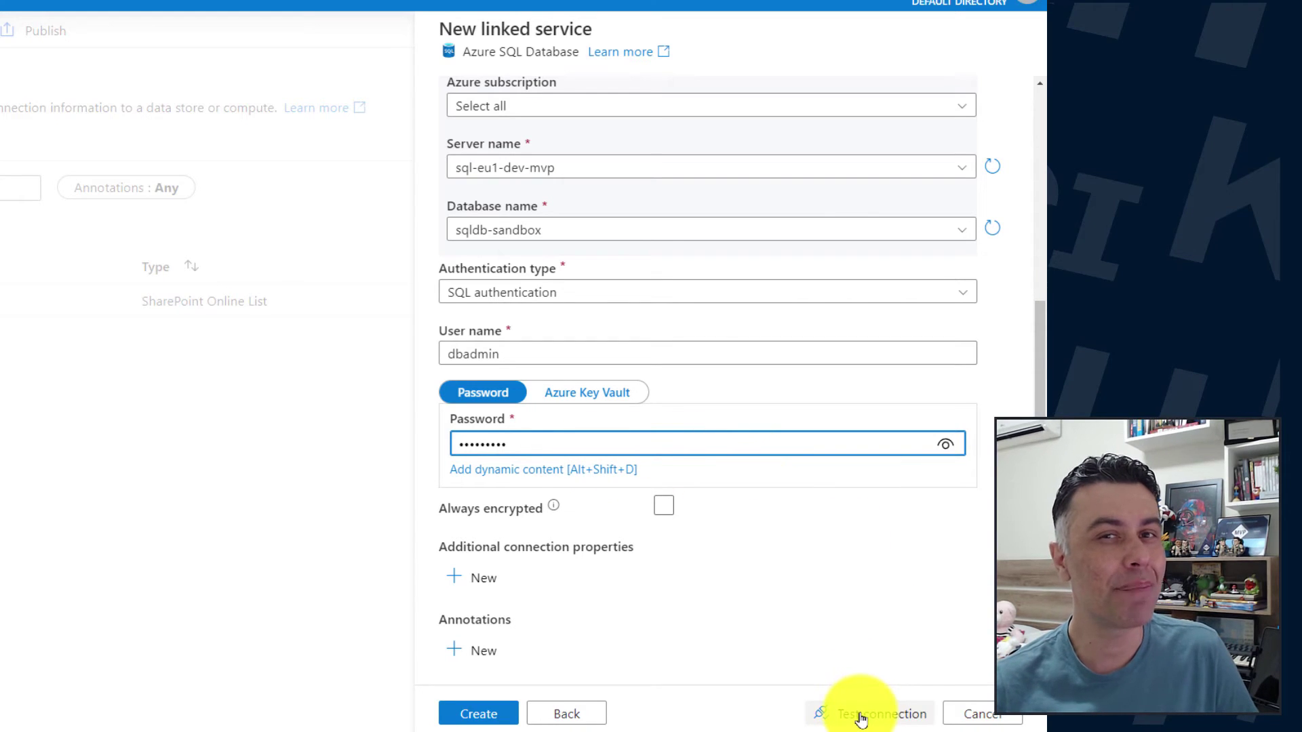
# - Test the database connection and create the AzureSqlDatabase linked service
pyautogui.click(859, 717)
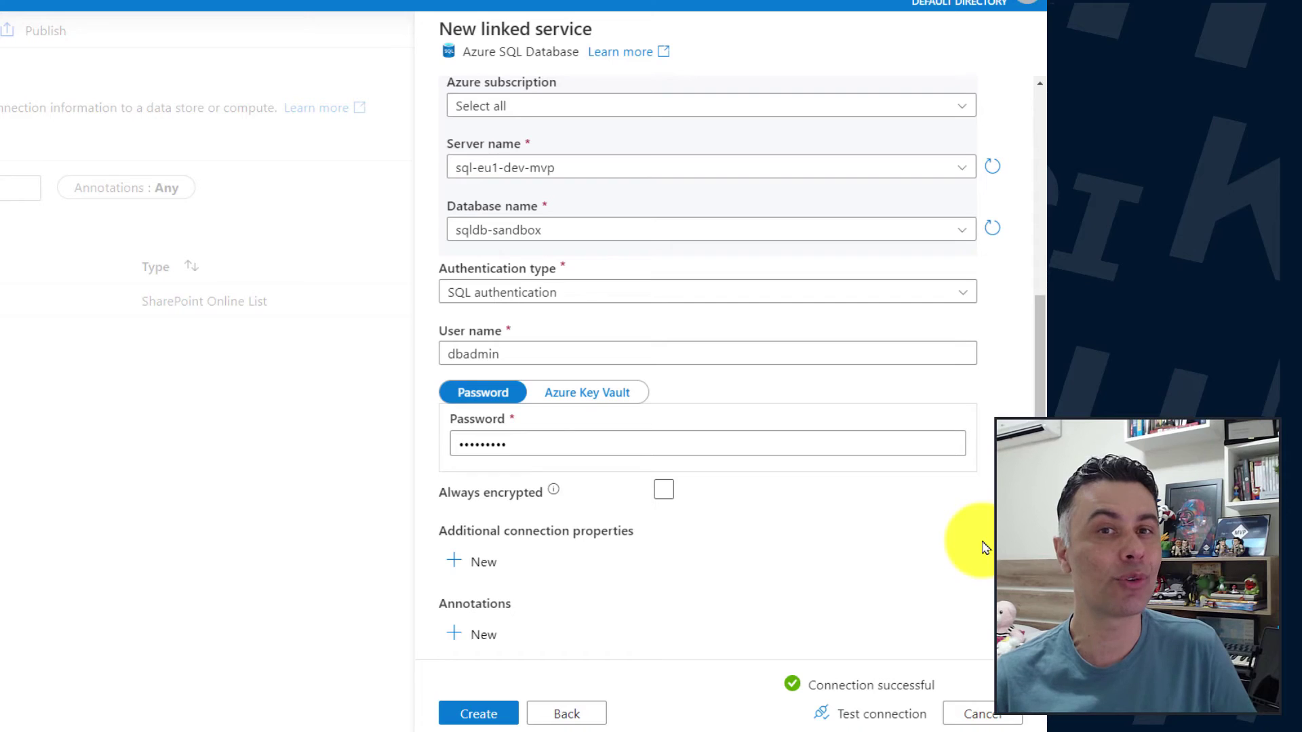
pyautogui.click(486, 714)
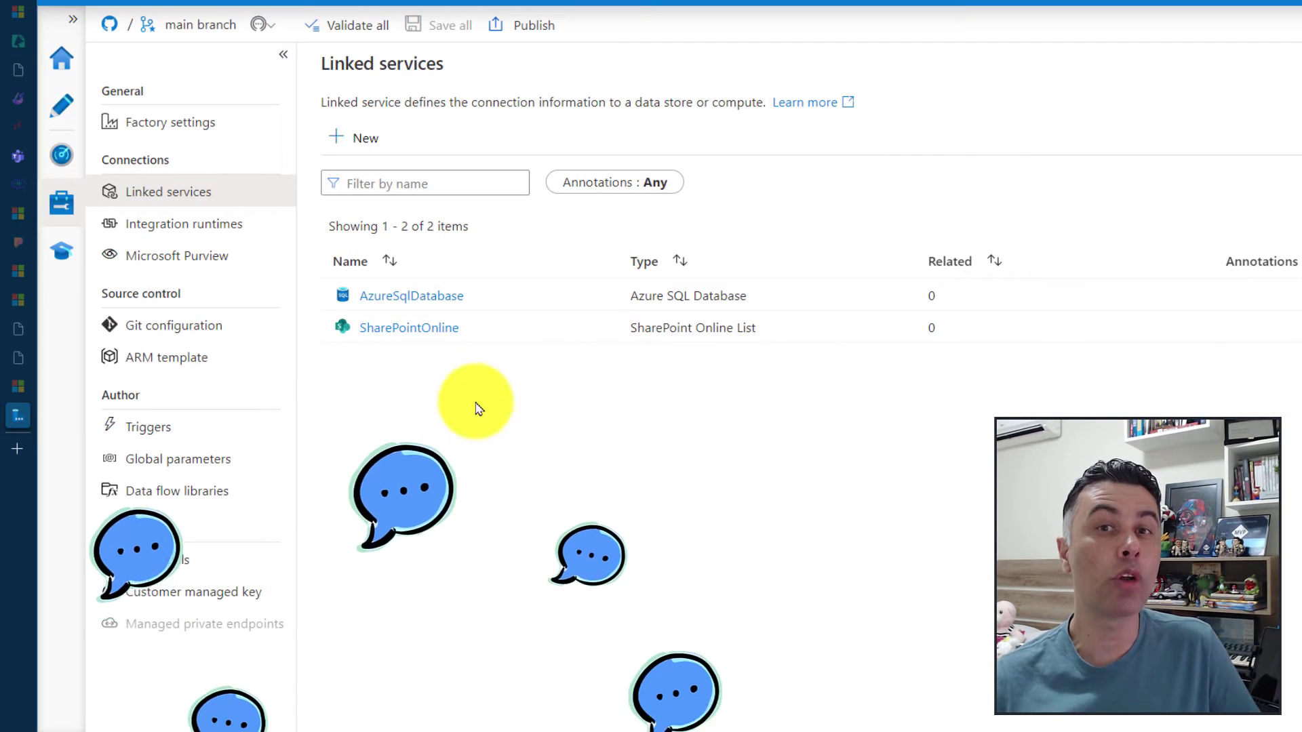
# - Create a pipeline named sharepoint-para-azure-sql in the social-network folder and save it
pyautogui.click(60, 107)
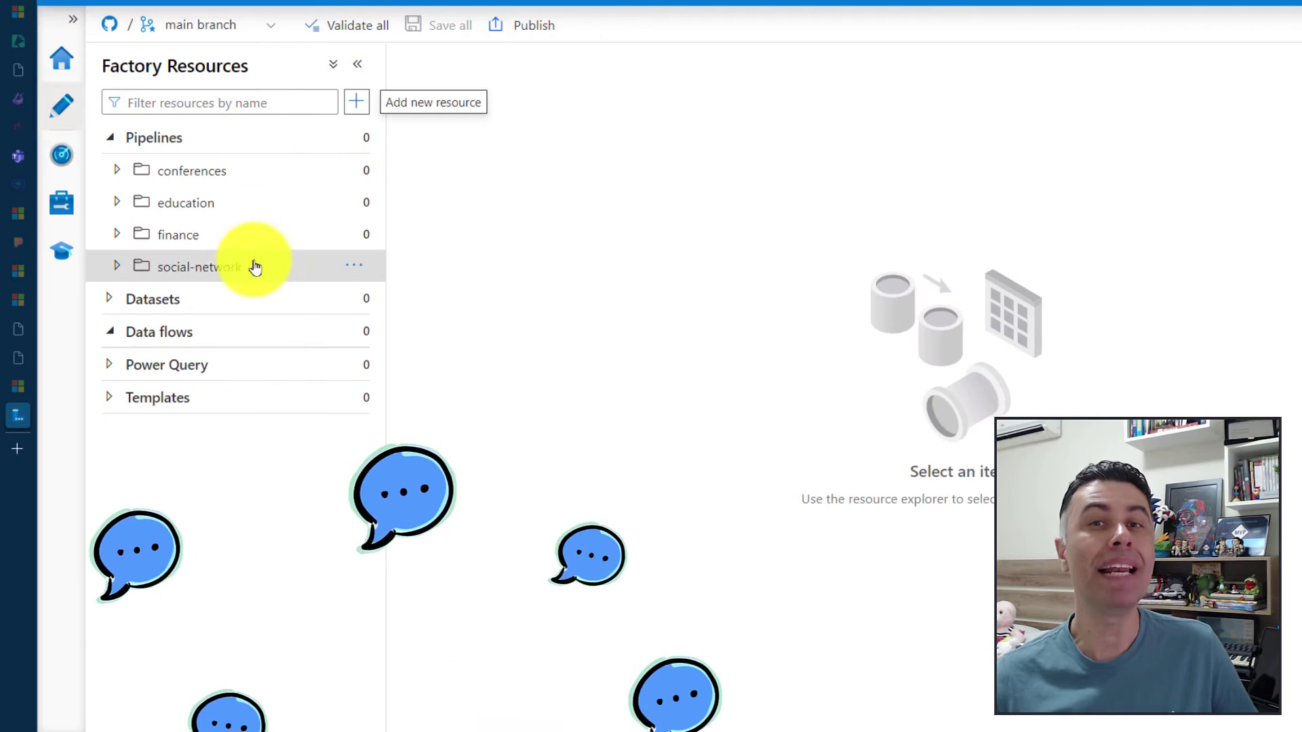
pyautogui.click(353, 272)
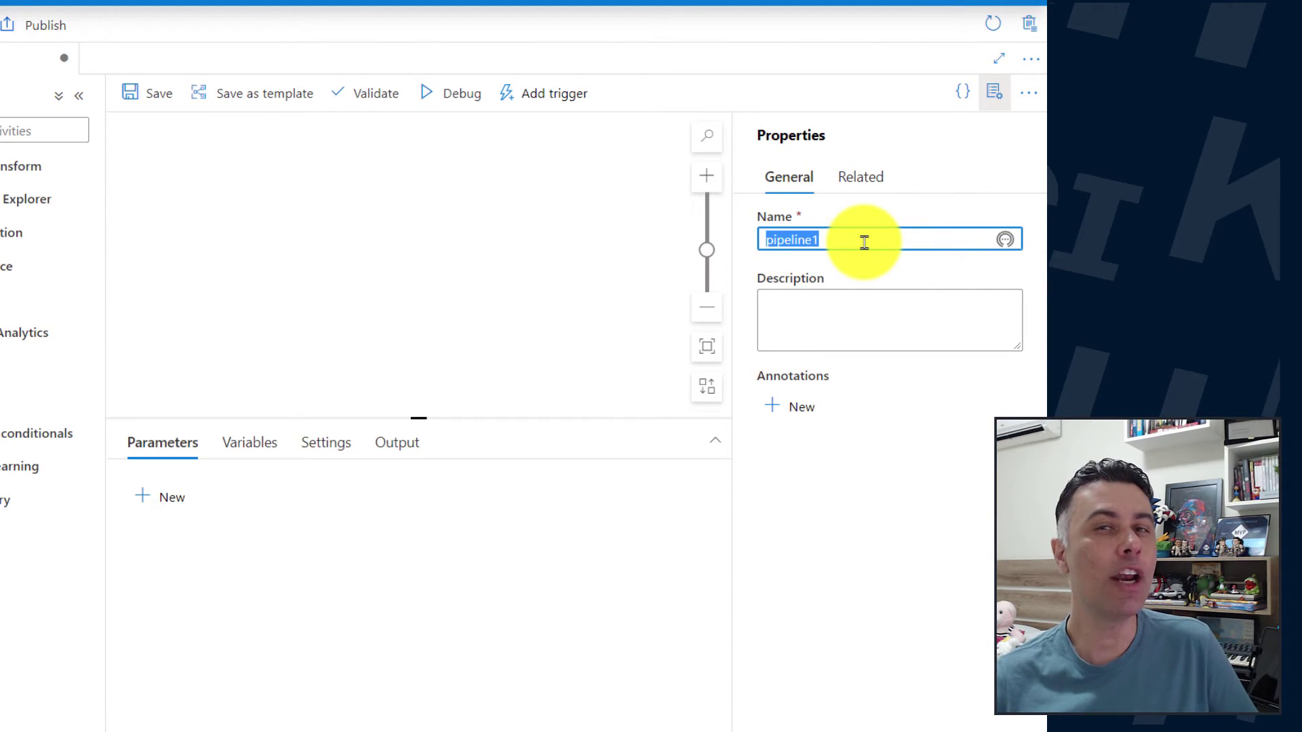
pyautogui.write('sharepoint-para-azure-sql')
pyautogui.click(796, 211)
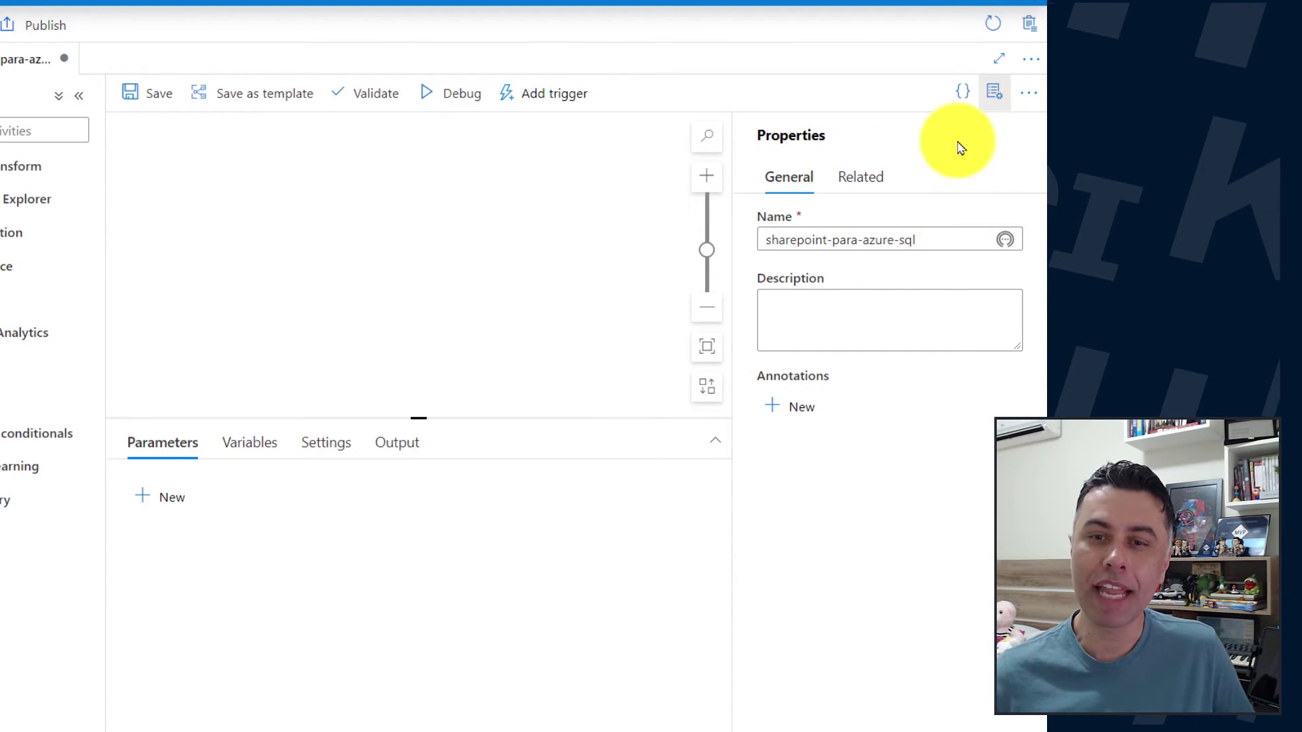
pyautogui.click(988, 102)
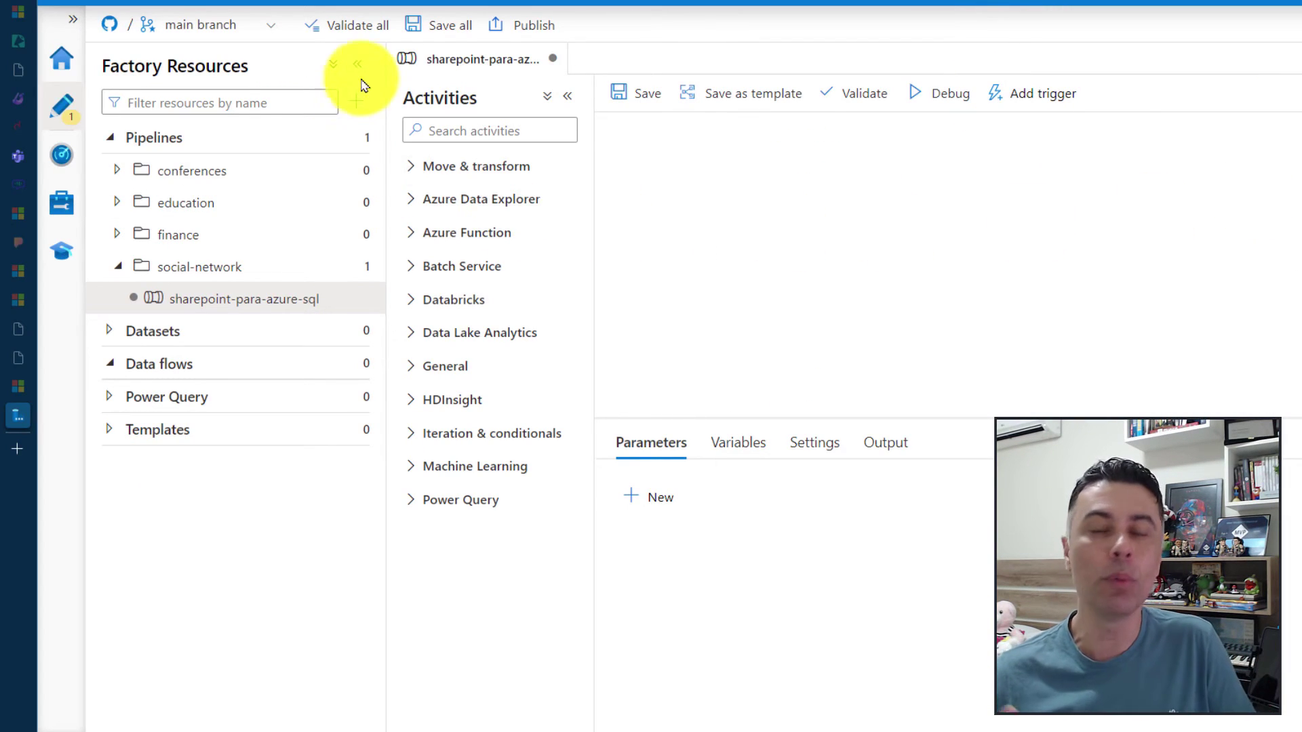
pyautogui.click(361, 66)
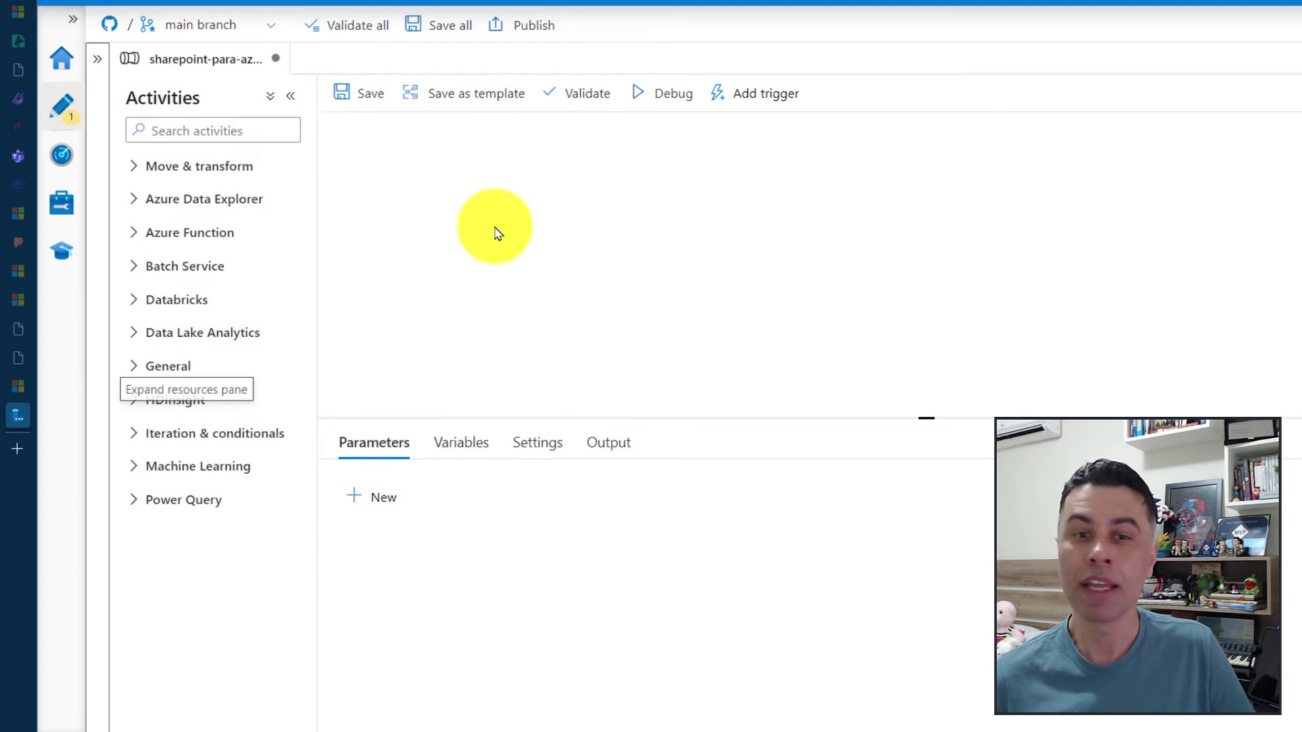
pyautogui.click(360, 95)
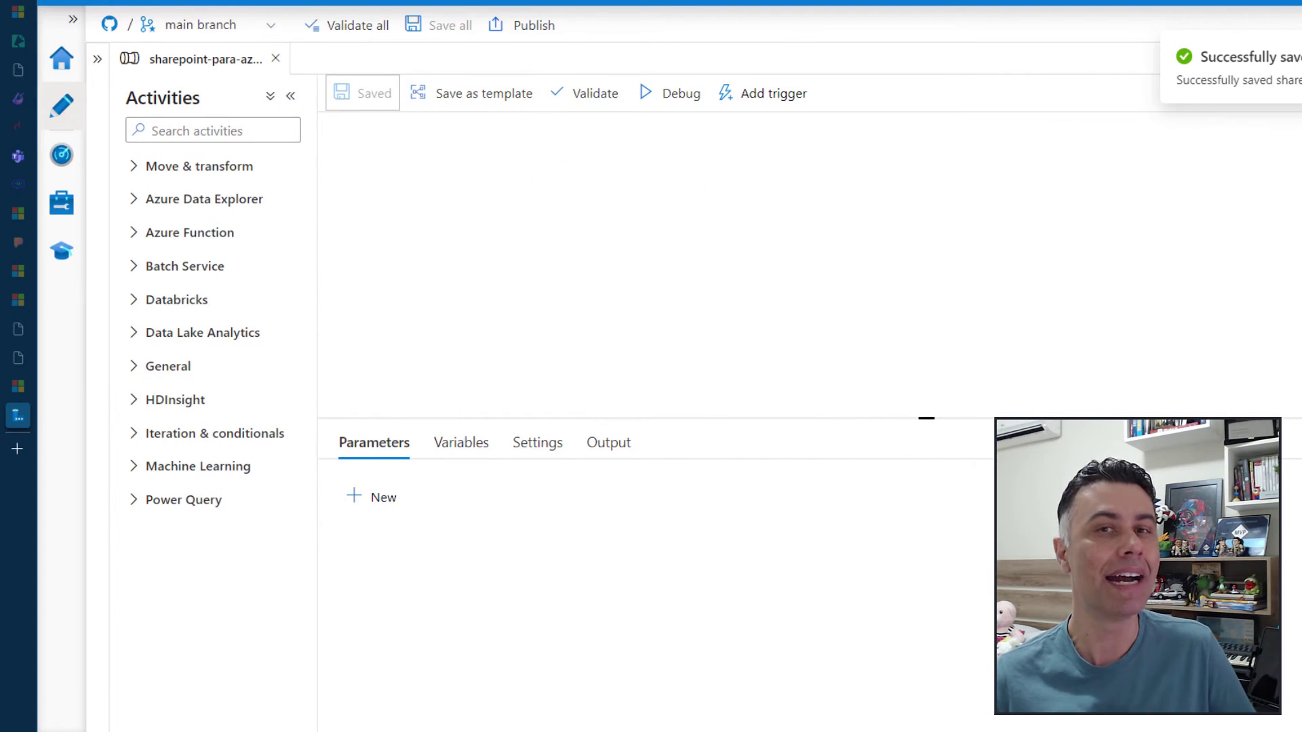
pyautogui.click(274, 26)
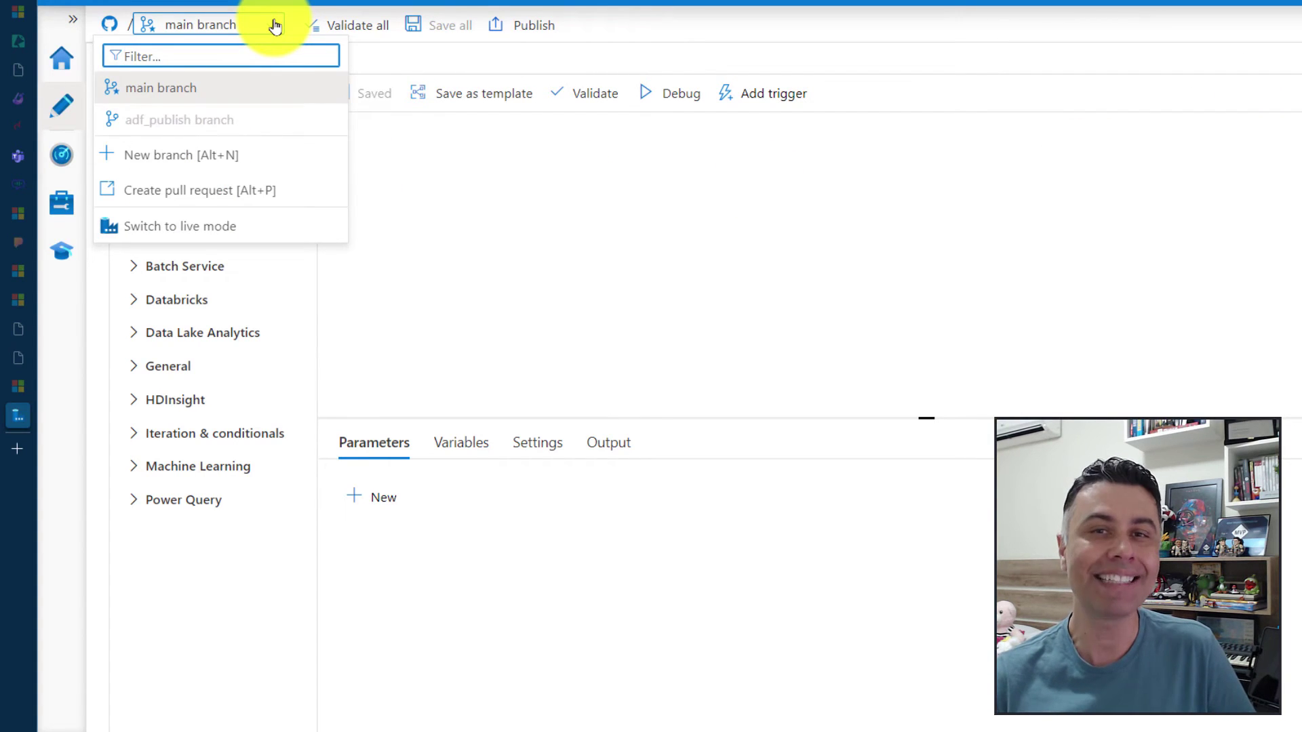
pyautogui.click(274, 27)
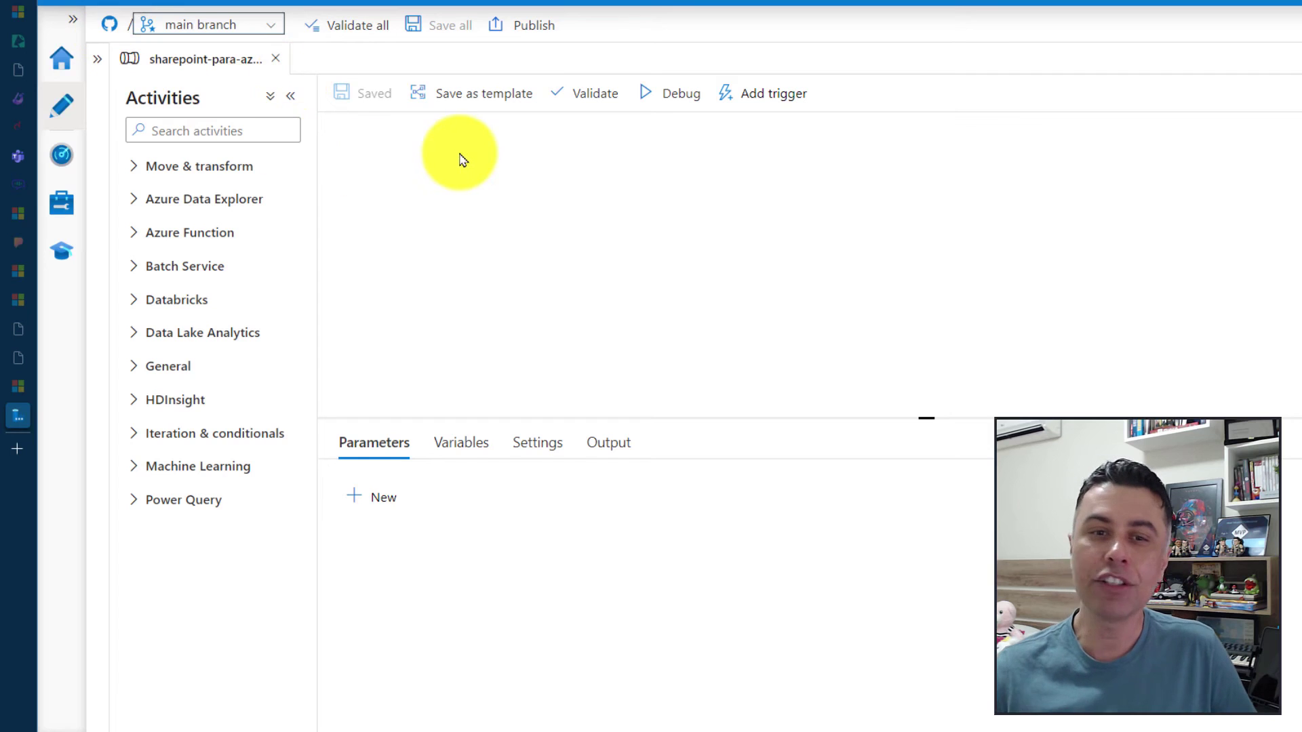
# - Add a Copy data activity to the pipeline and name it Copiar-Dados
pyautogui.click(200, 129)
pyautogui.write('copy')
pyautogui.moveTo(183, 202); pyautogui.dragTo(590, 212)
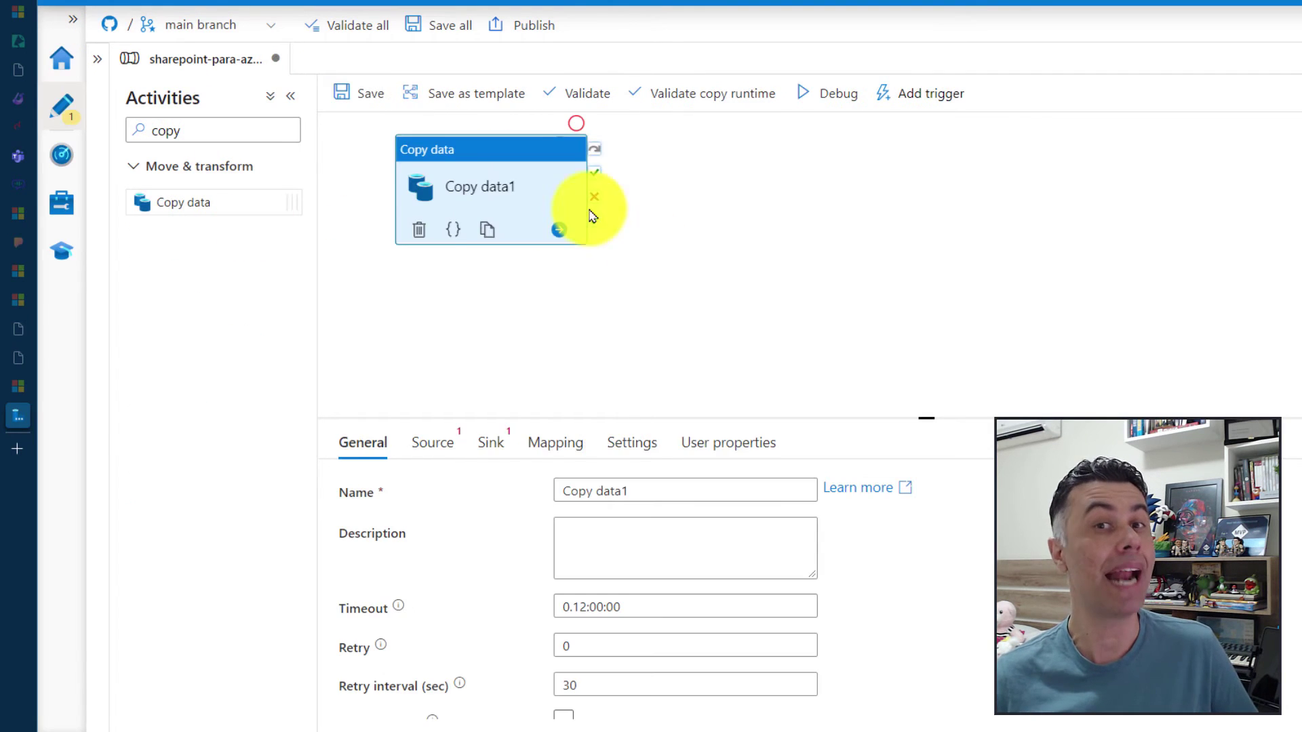
pyautogui.tripleClick(671, 494)
pyautogui.write('Copiar-Dados')
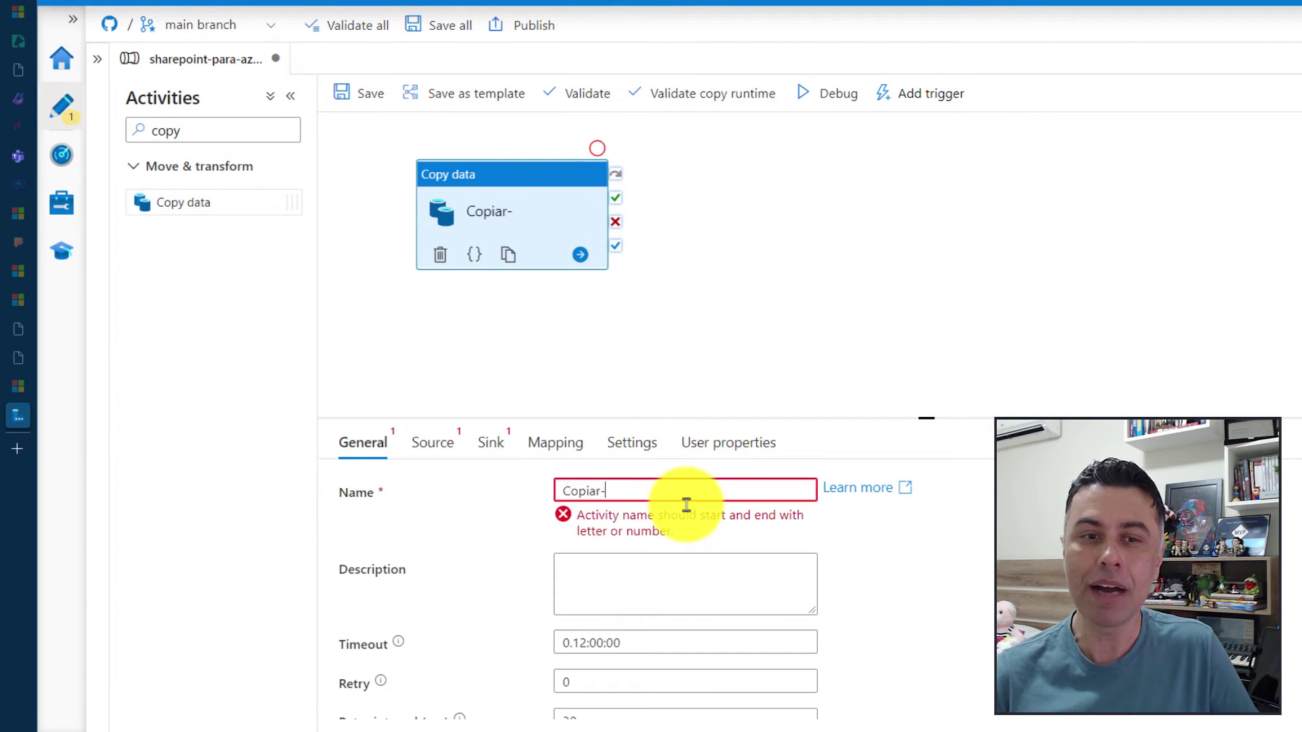
pyautogui.click(648, 336)
pyautogui.click(518, 227)
# - Start a new source dataset for the copy activity using the SharePoint Online List data store
pyautogui.click(432, 442)
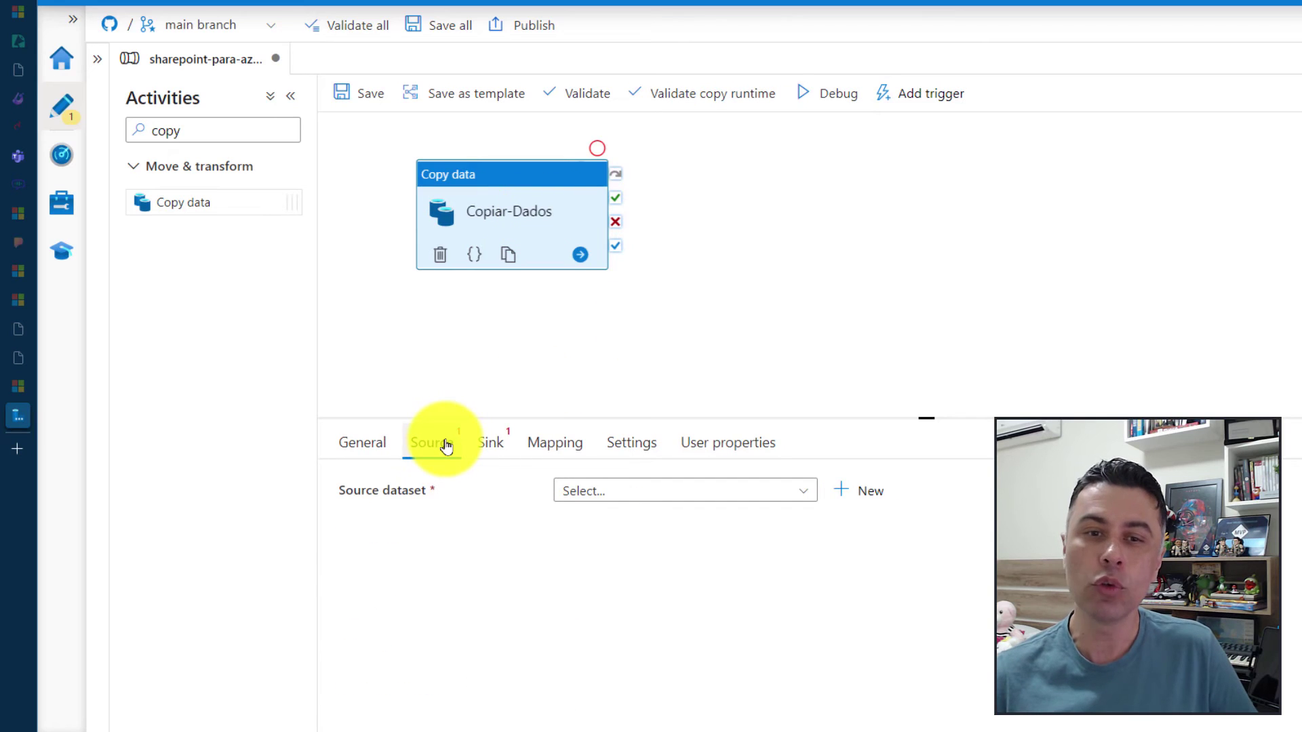
pyautogui.click(774, 500)
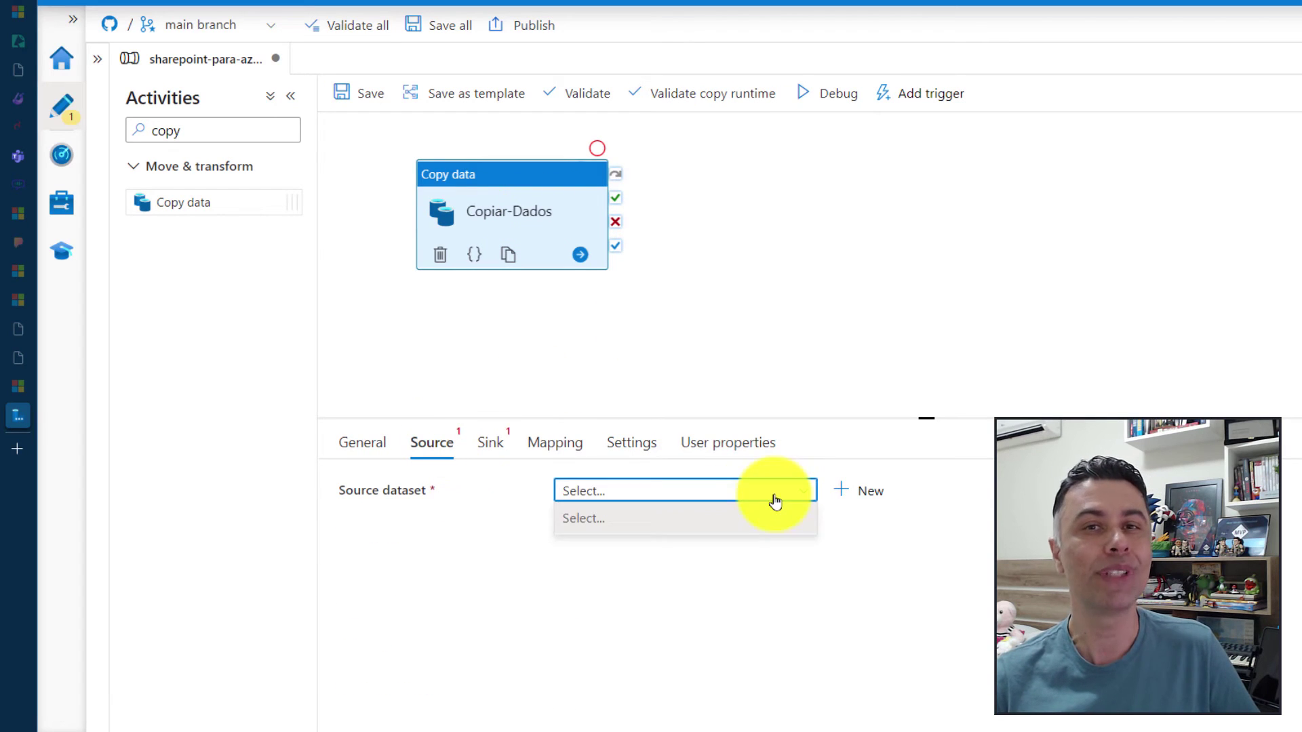
pyautogui.click(648, 519)
pyautogui.click(863, 494)
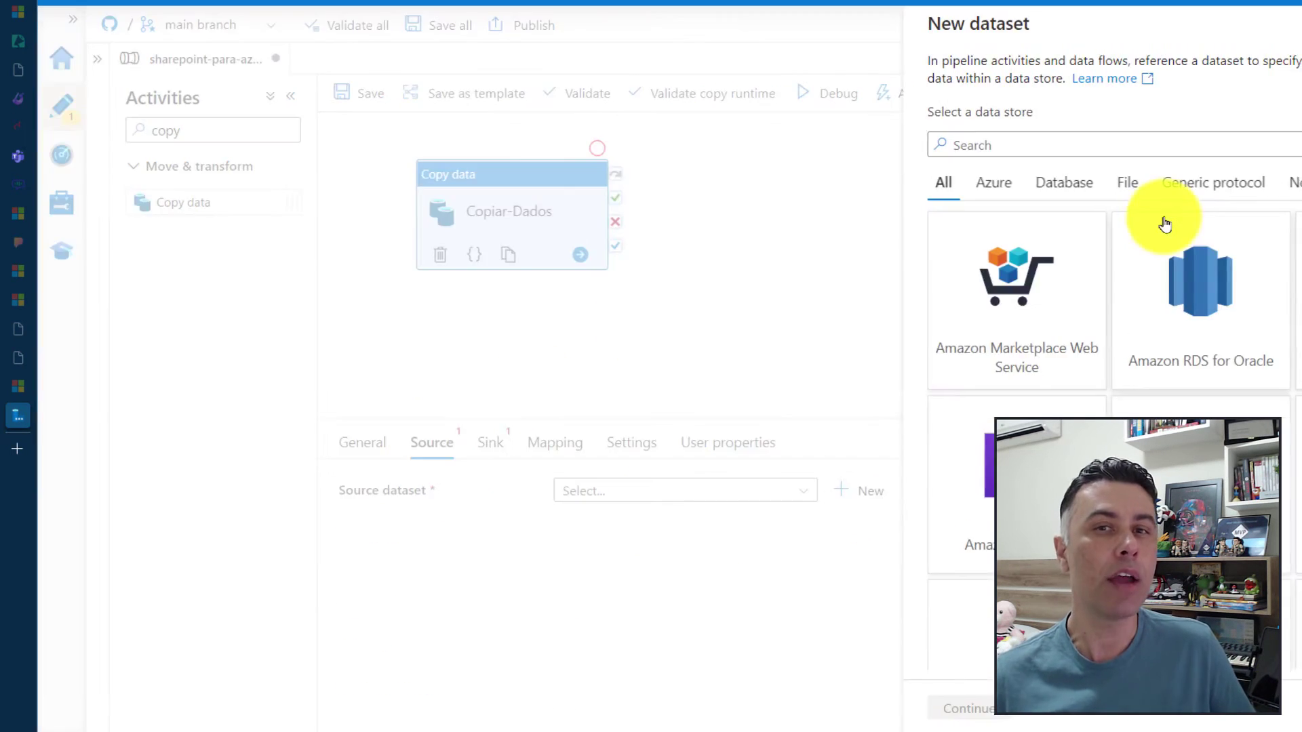
pyautogui.write('sharepoint')
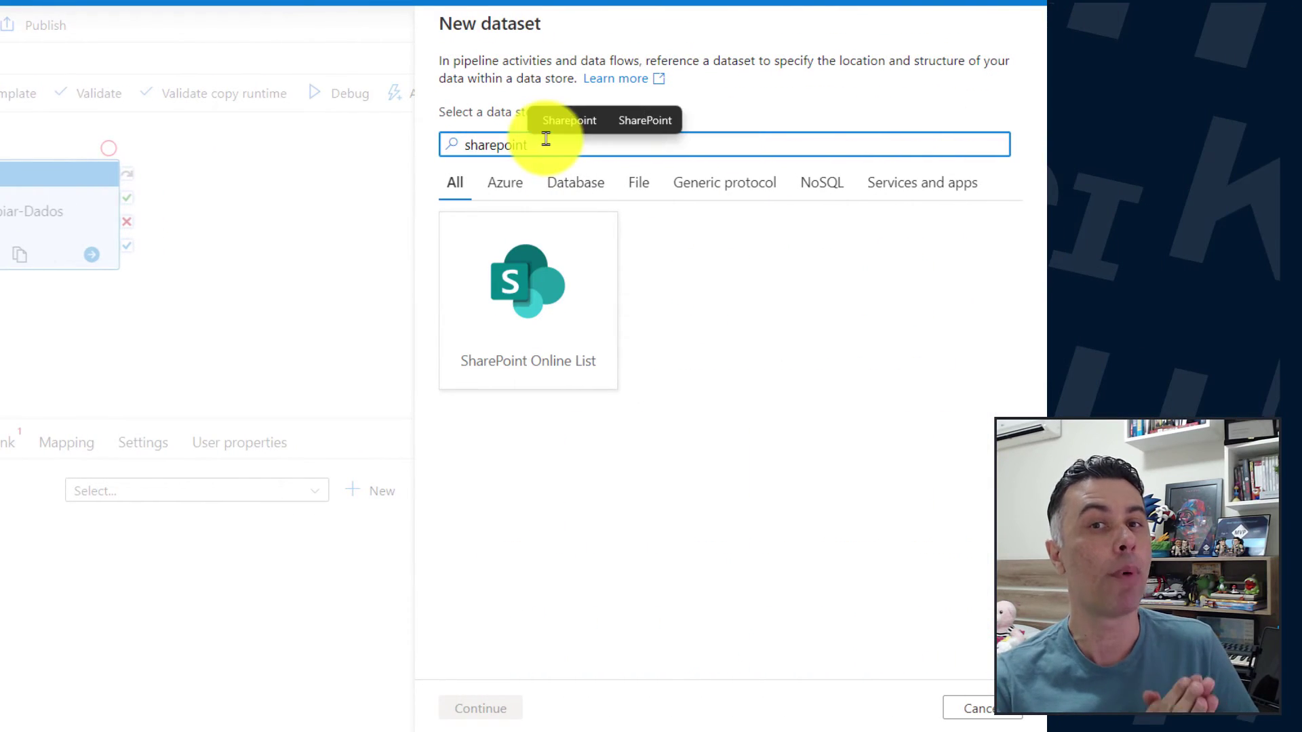
pyautogui.click(532, 313)
pyautogui.doubleClick(532, 313)
# - Name the source dataset ds_sp_content_media and link it to the SharePointOnline linked service
pyautogui.doubleClick(665, 84)
pyautogui.write('ds_sp_content_media')
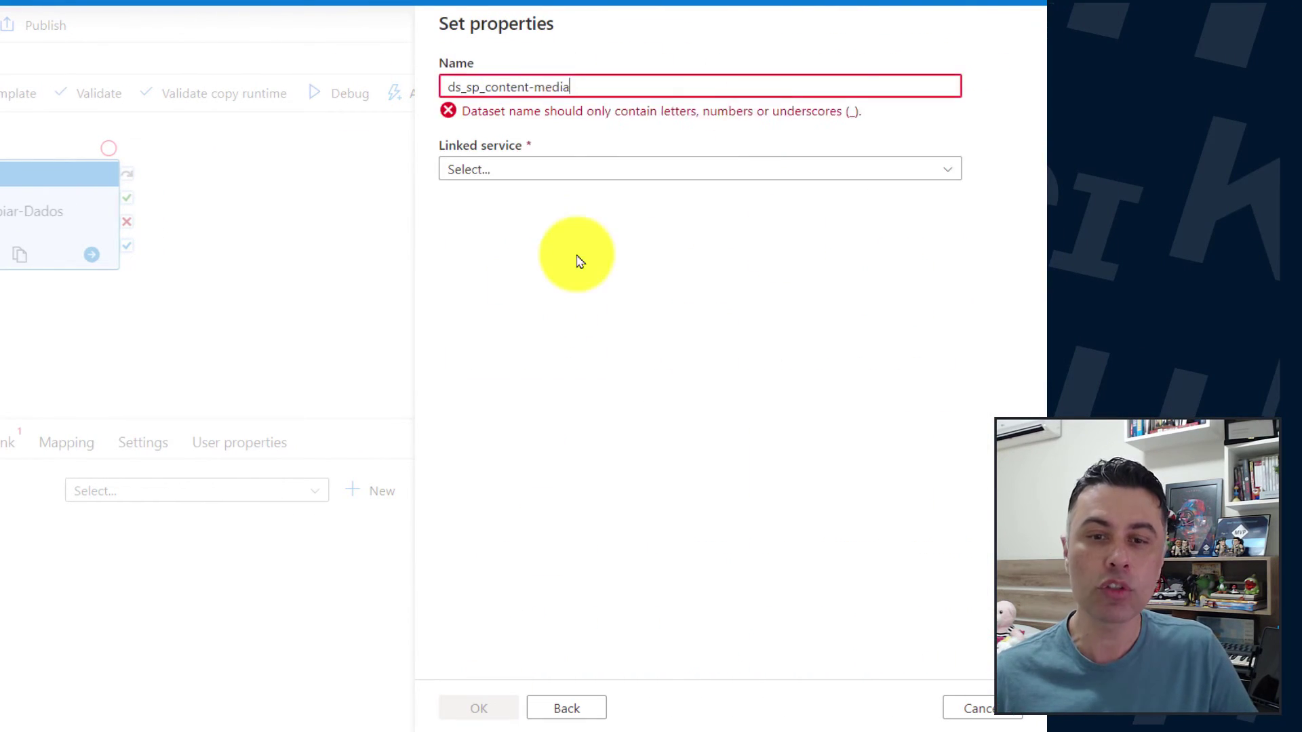
pyautogui.click(610, 166)
pyautogui.click(516, 275)
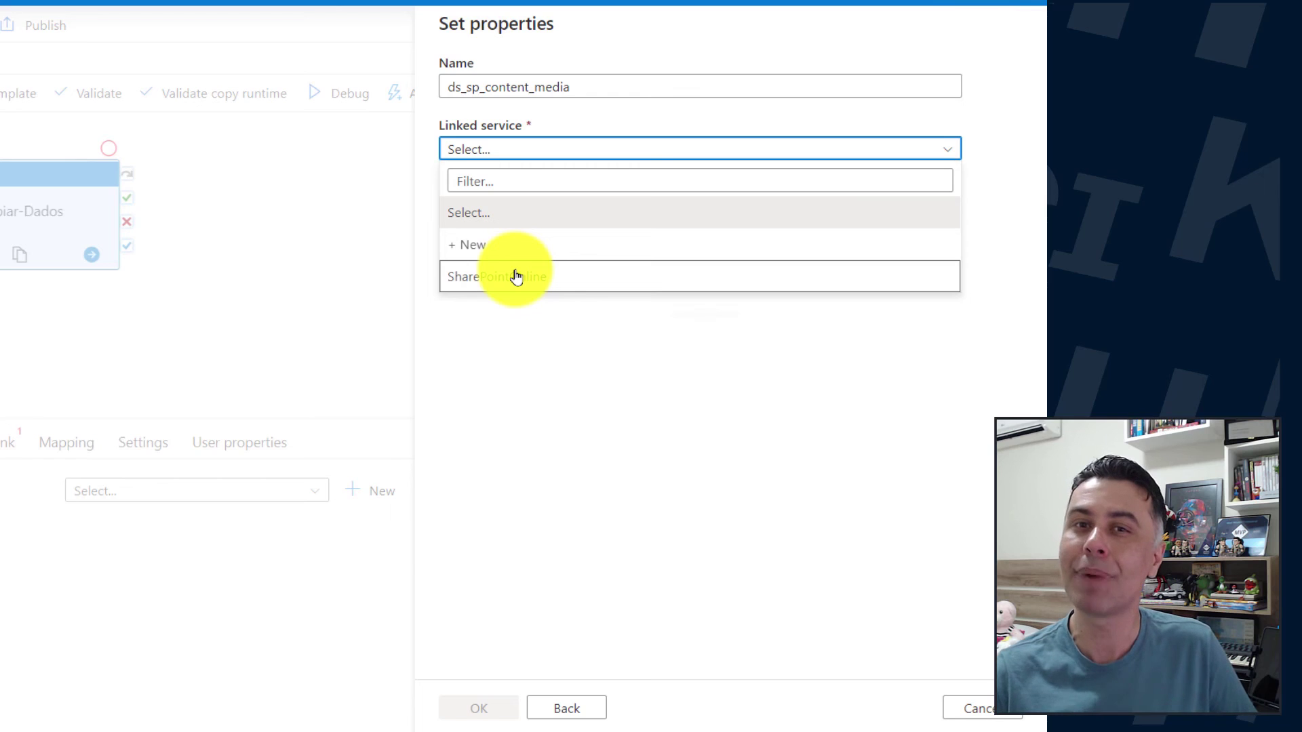
pyautogui.click(516, 276)
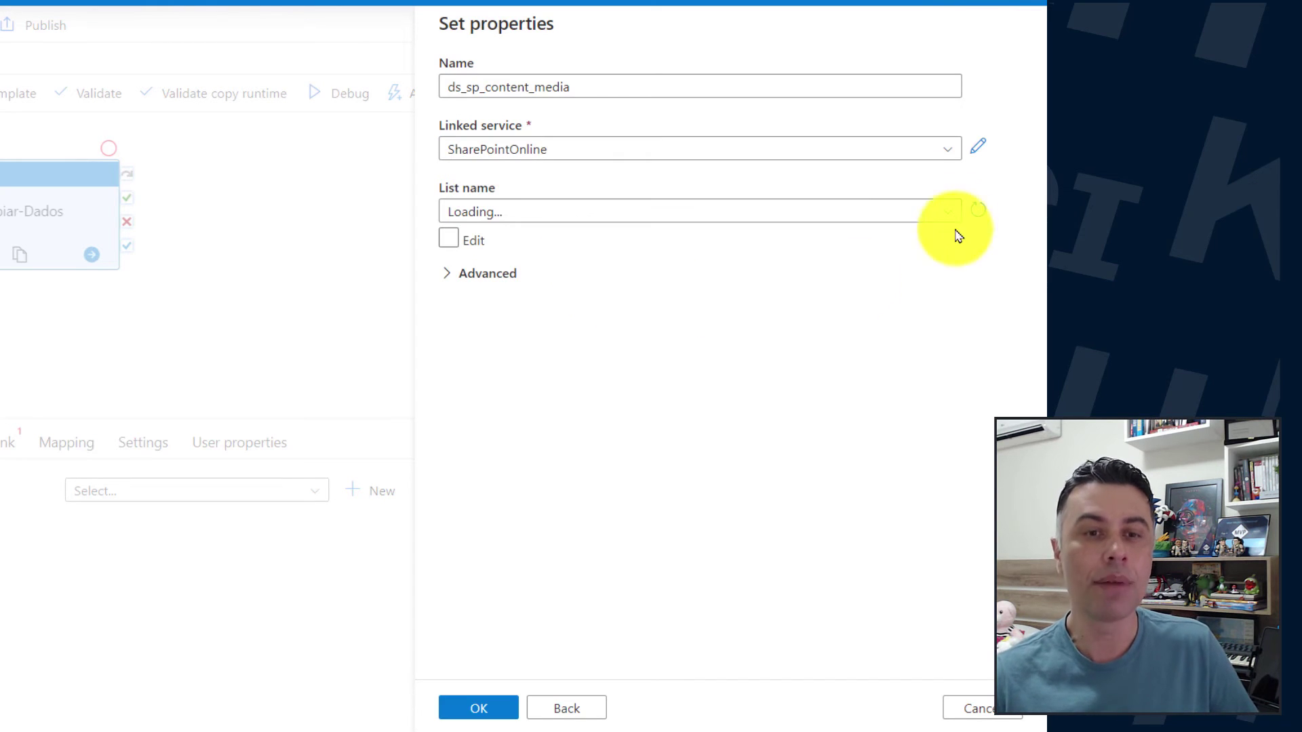
# - Choose the ContentMedia list for the source dataset and finish creating it
pyautogui.click(950, 210)
pyautogui.moveTo(953, 283); pyautogui.dragTo(955, 338)
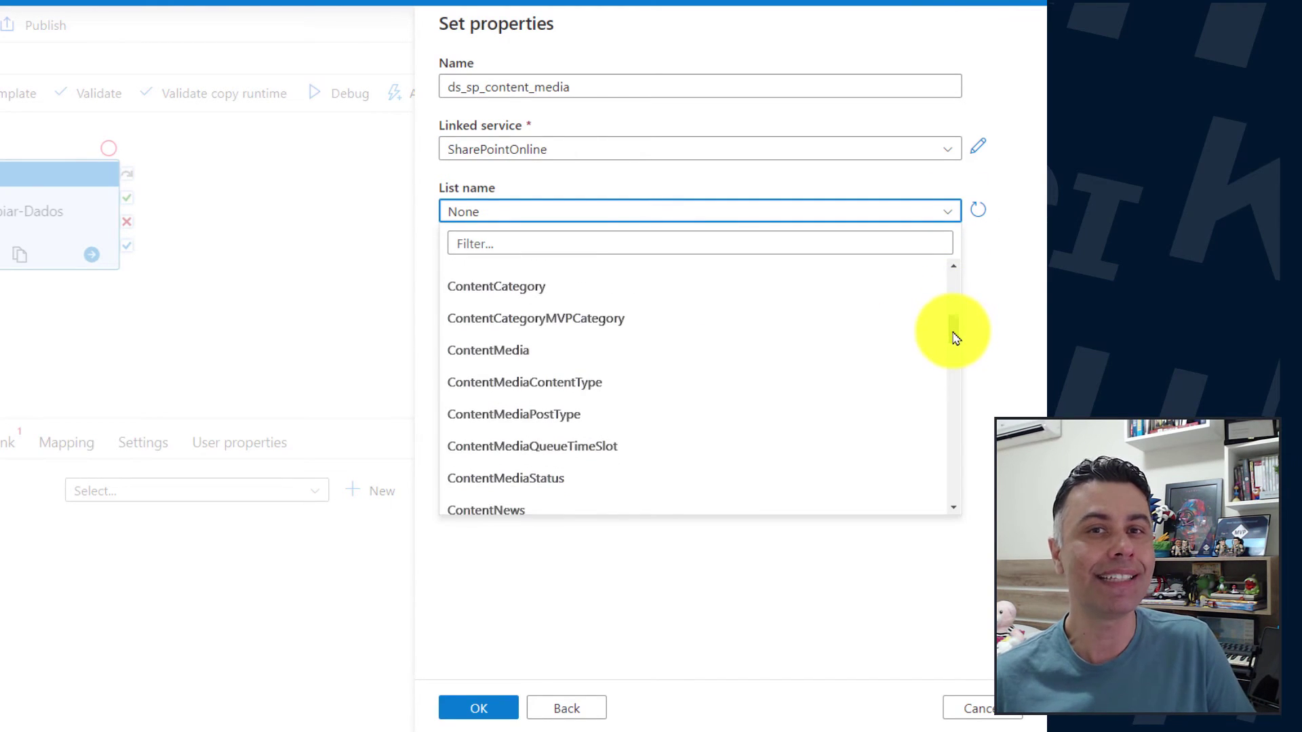
pyautogui.click(732, 349)
pyautogui.click(445, 275)
pyautogui.click(445, 275)
pyautogui.click(479, 707)
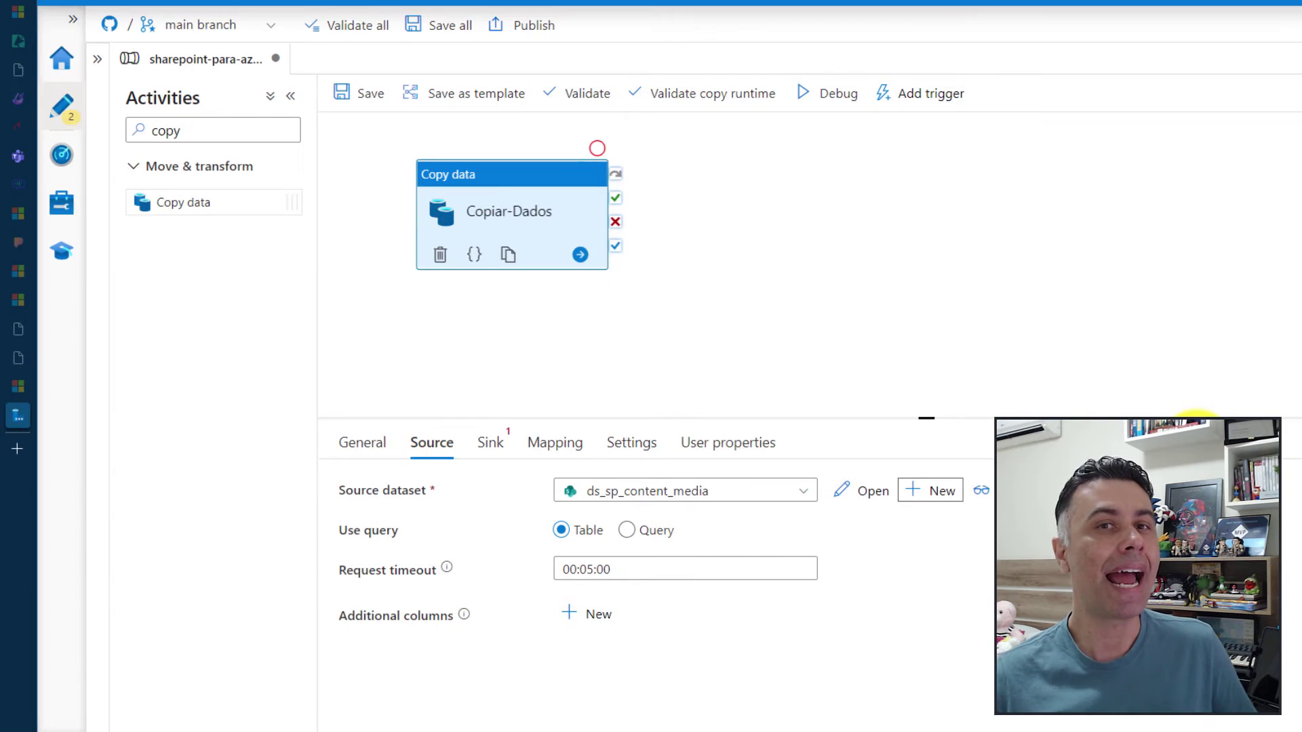
# - Save the pipeline and keep the copy source reading by Table instead of Query
pyautogui.click(366, 97)
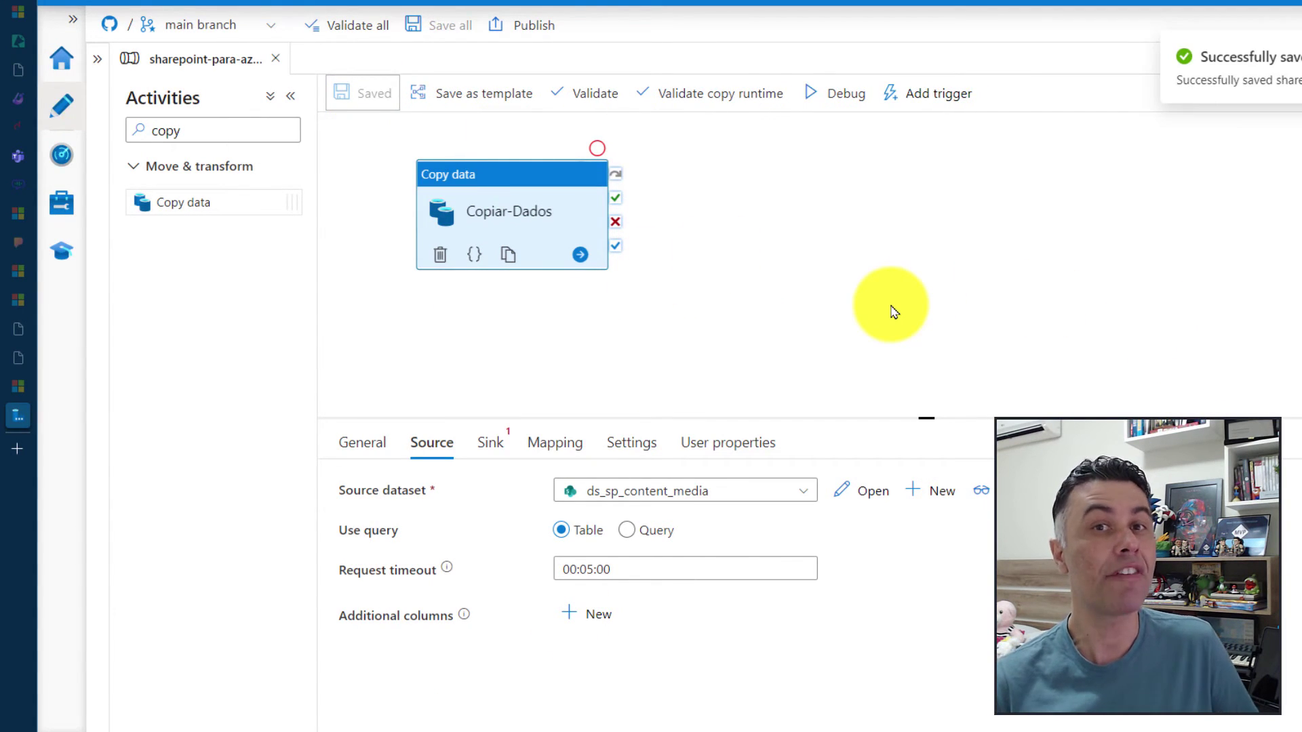
pyautogui.click(627, 530)
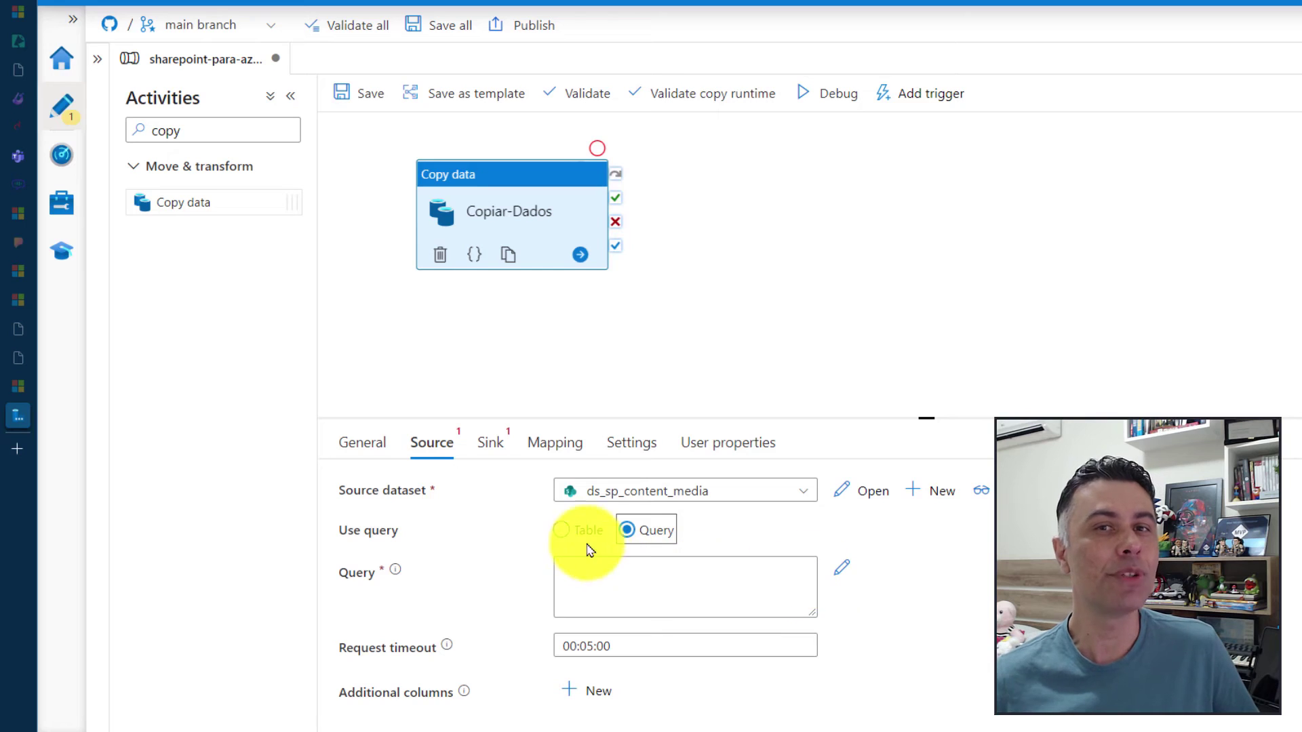
pyautogui.click(563, 532)
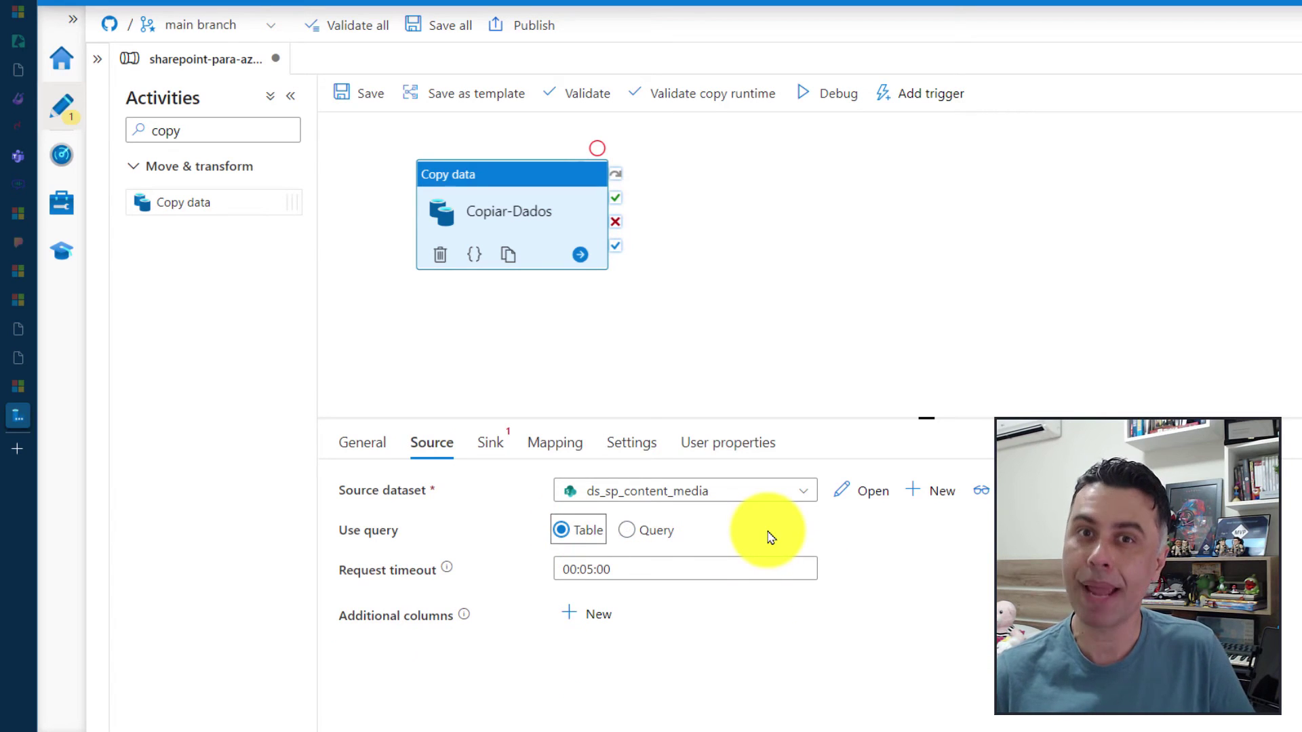
# - Start a new sink dataset for the copy activity using the Azure SQL Database data store
pyautogui.click(486, 435)
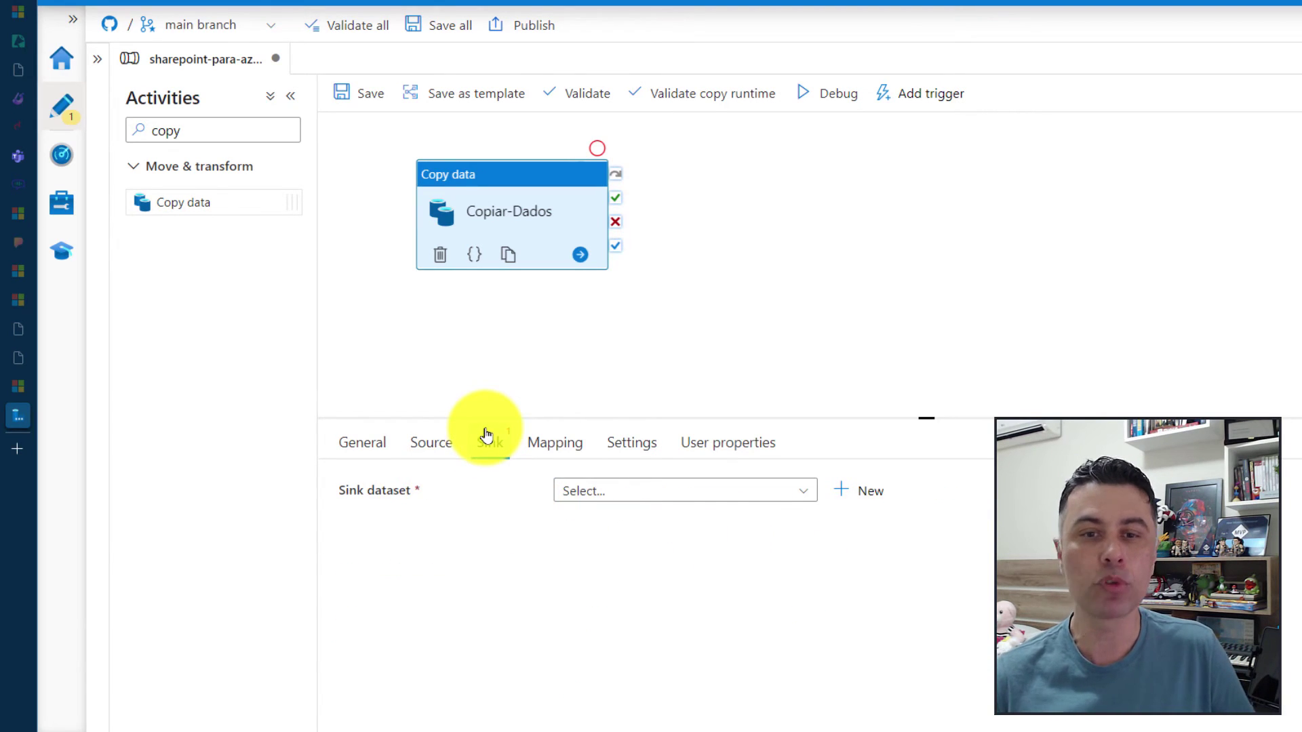
pyautogui.click(802, 494)
pyautogui.click(802, 498)
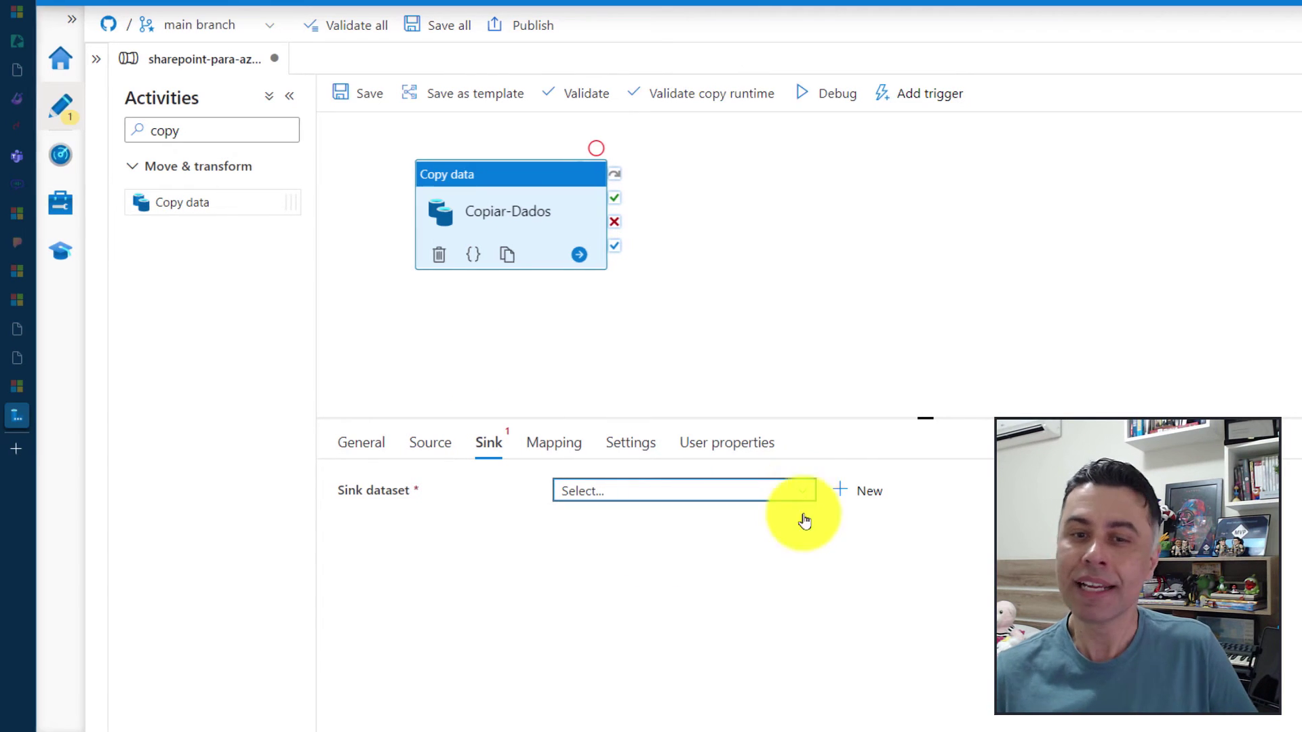
pyautogui.click(867, 491)
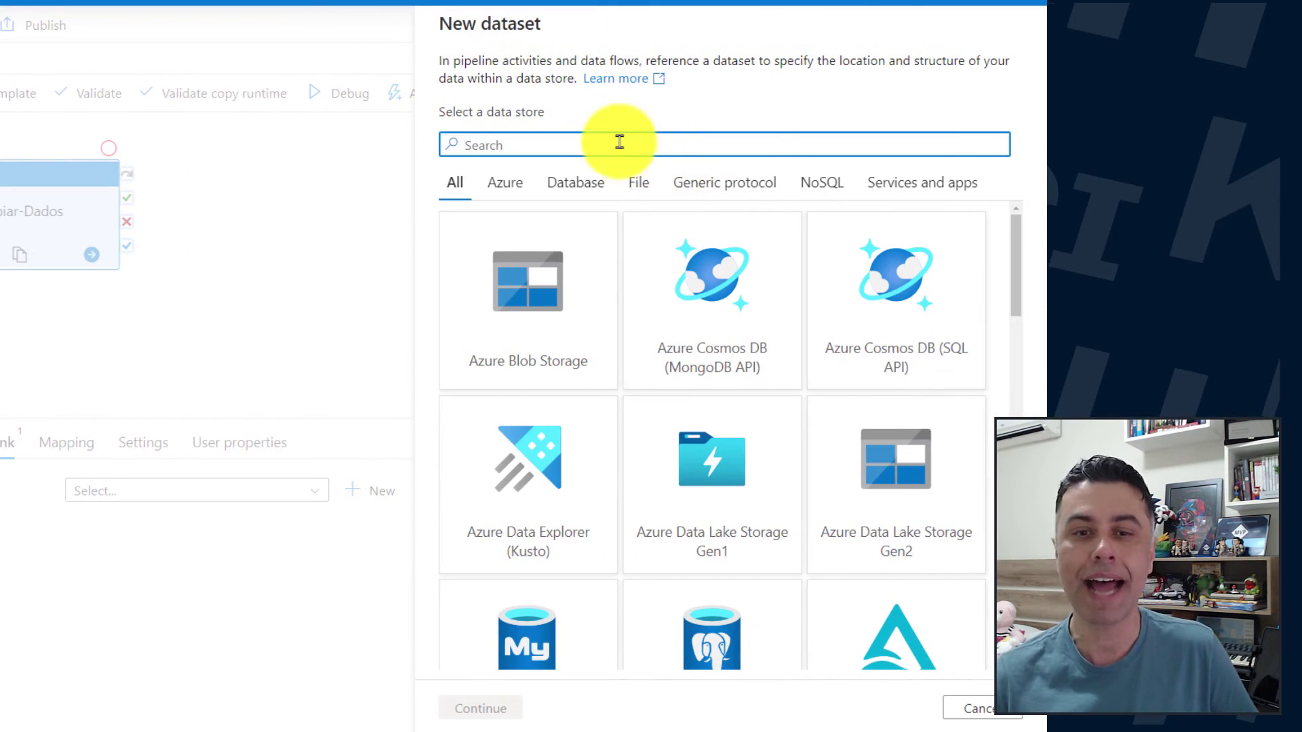
pyautogui.write('sql datab')
pyautogui.click(525, 288)
pyautogui.click(480, 708)
# - Name the sink dataset ds_sqldb_content_media and link it to the AzureSqlDatabase linked service
pyautogui.tripleClick(503, 84)
pyautogui.write('ds_az')
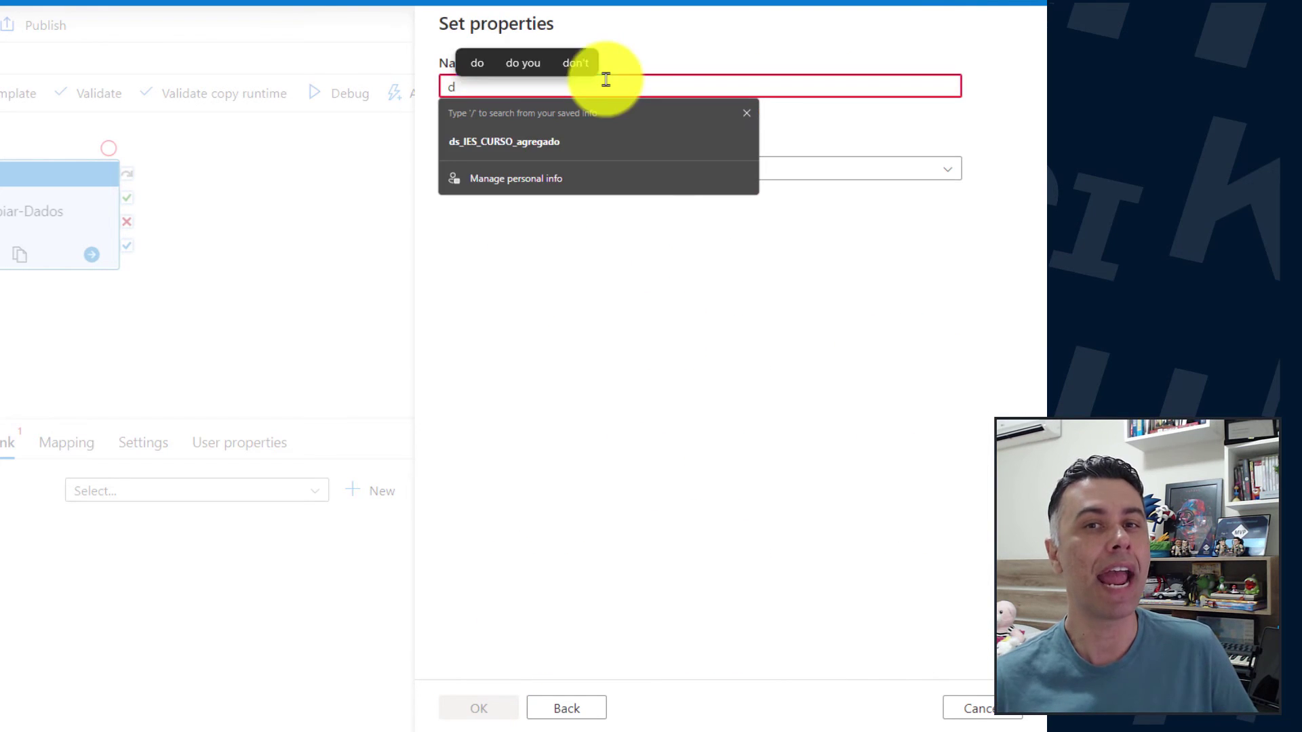
pyautogui.press('BackSpace')
pyautogui.press('BackSpace')
pyautogui.write('sqldb_')
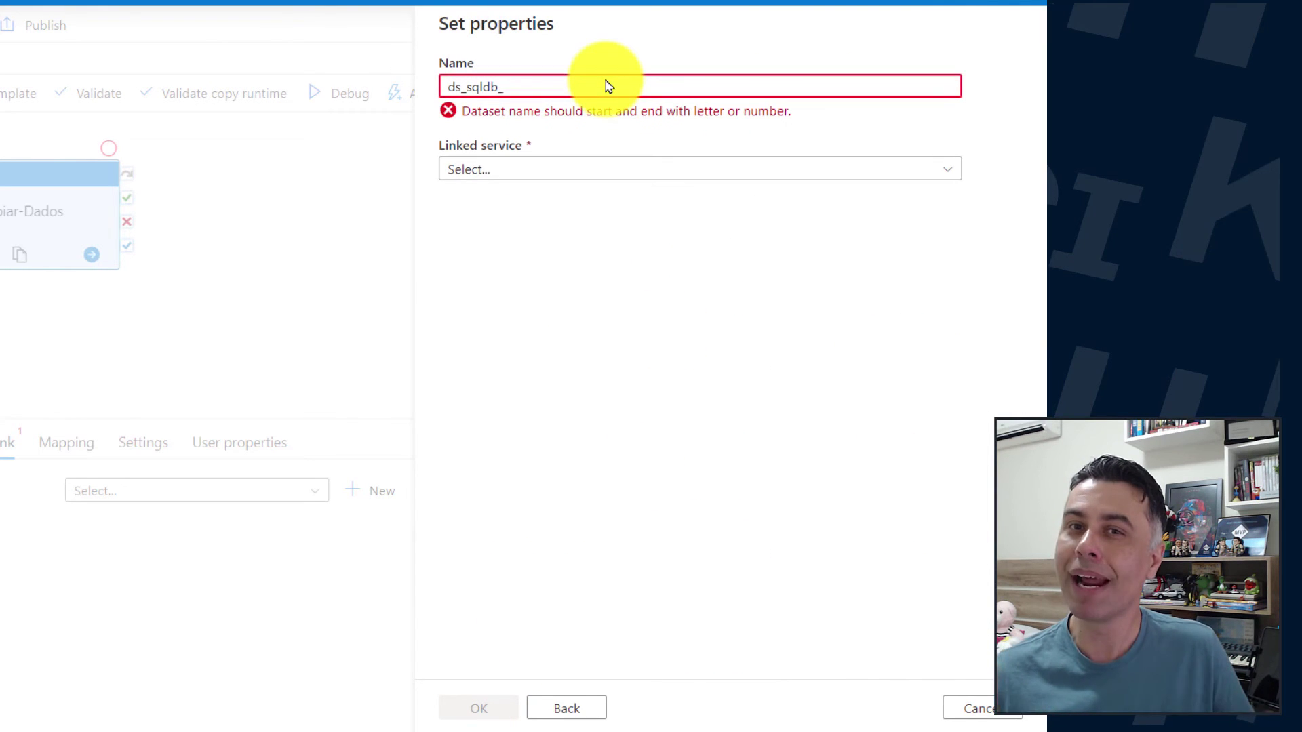
pyautogui.write('content_media')
pyautogui.click(746, 151)
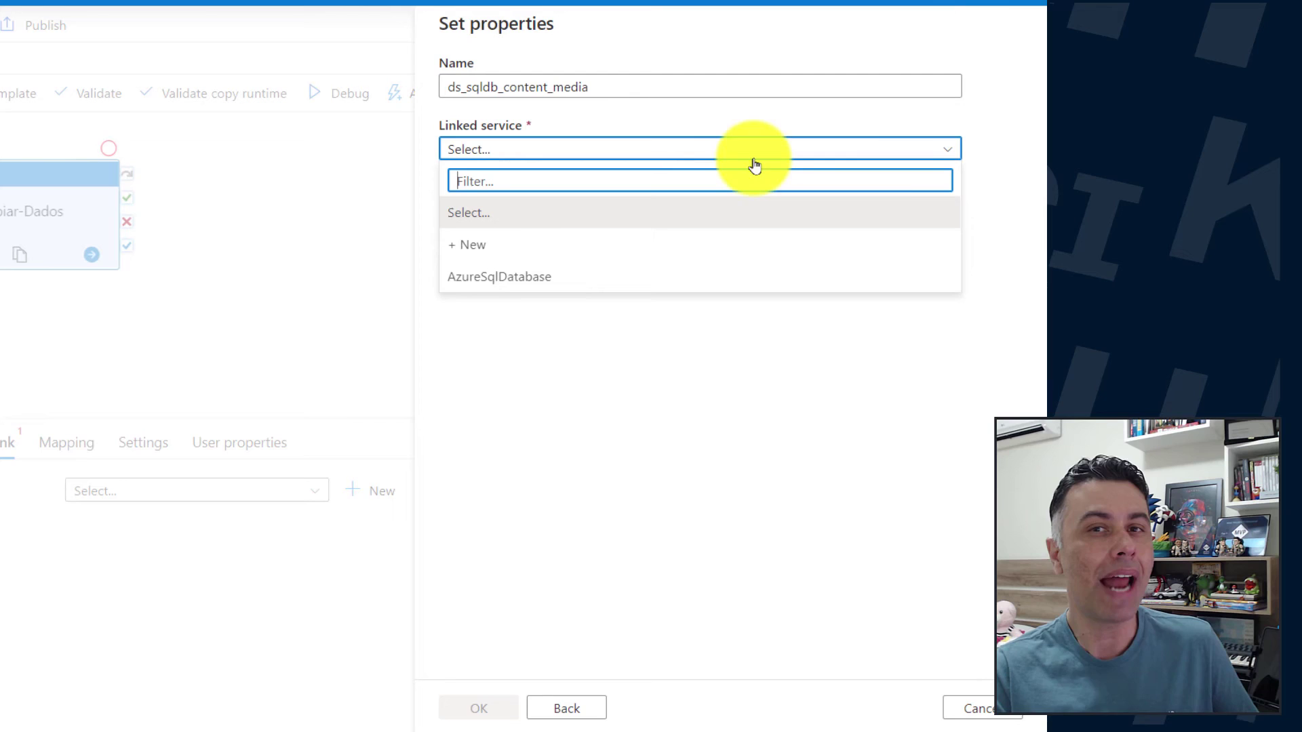
pyautogui.click(496, 288)
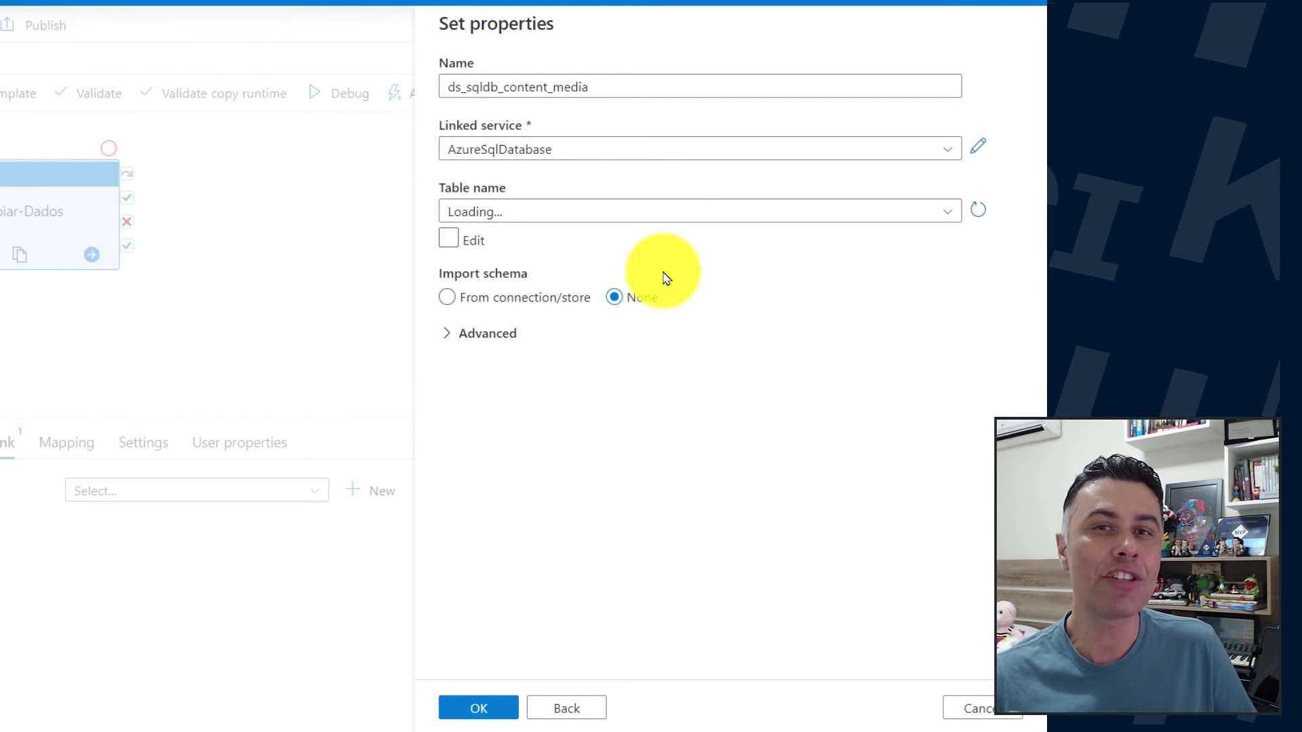
# - Enter the sink dataset's table name manually as dbo.Content_Media instead of picking an existing table
pyautogui.click(934, 221)
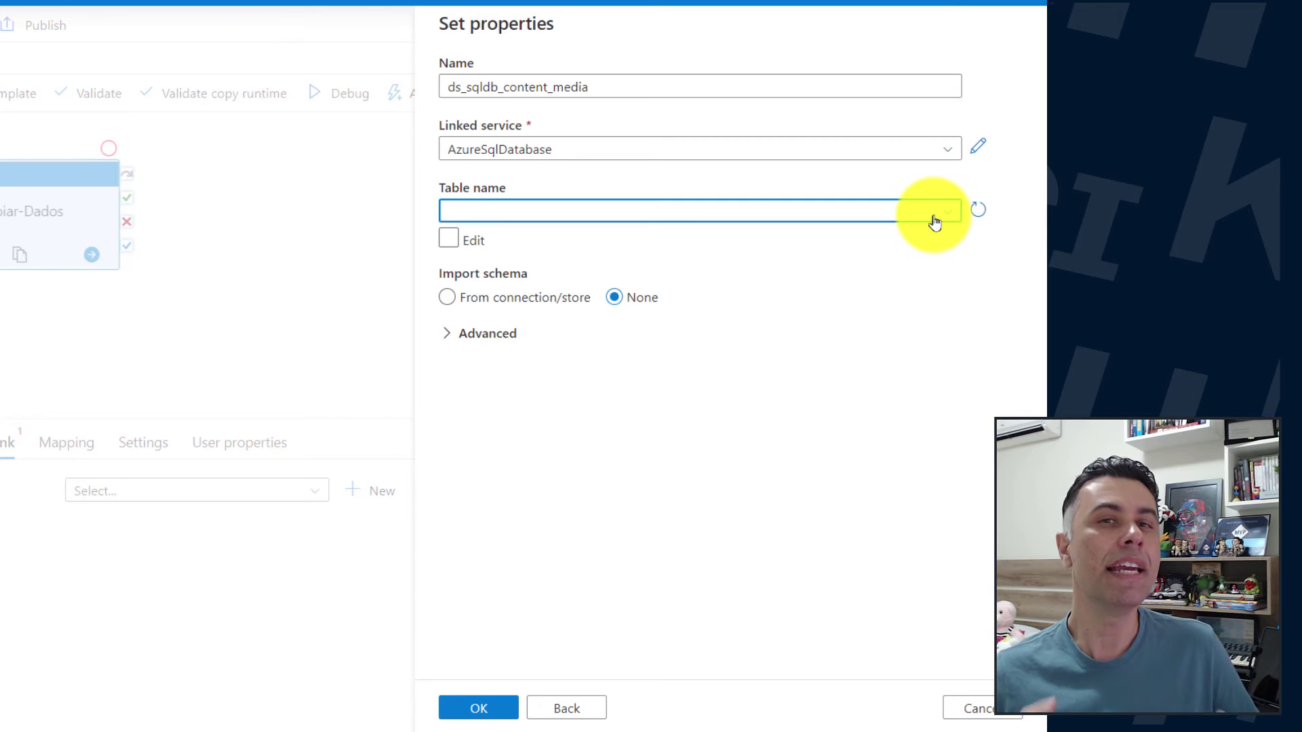
pyautogui.click(934, 221)
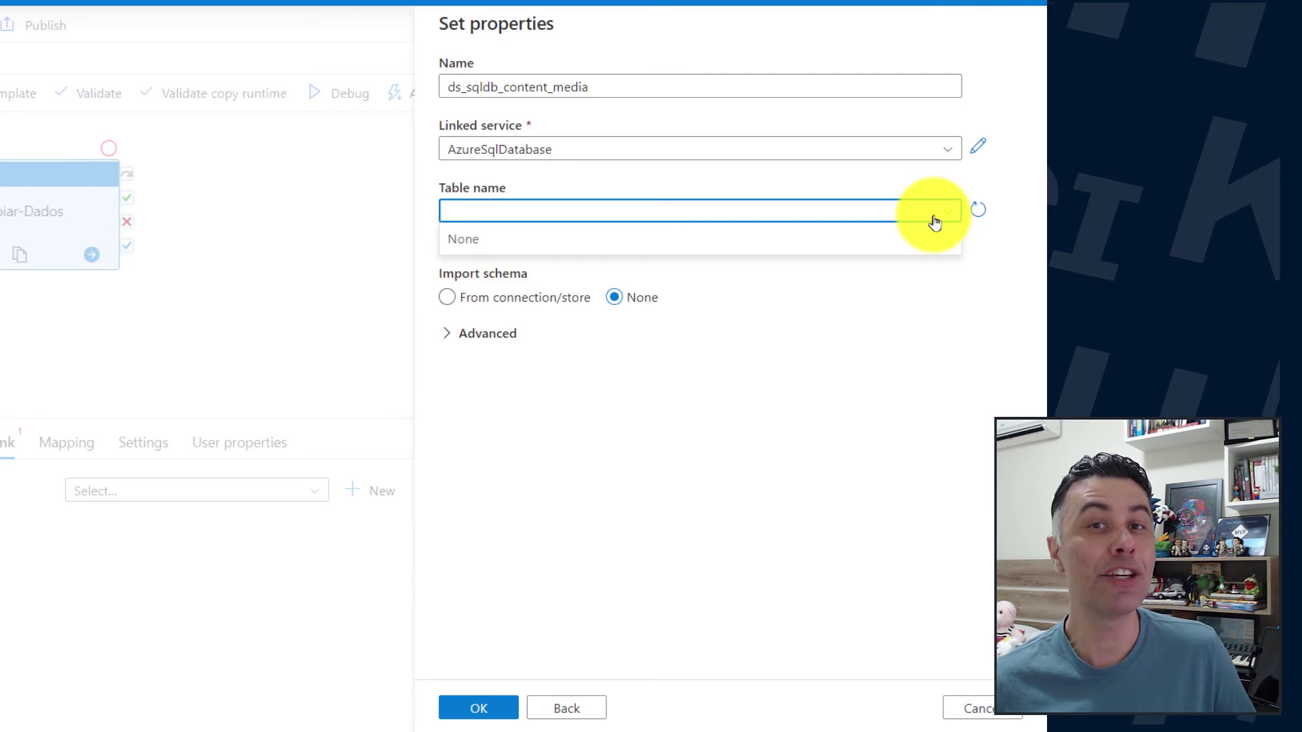
pyautogui.click(934, 220)
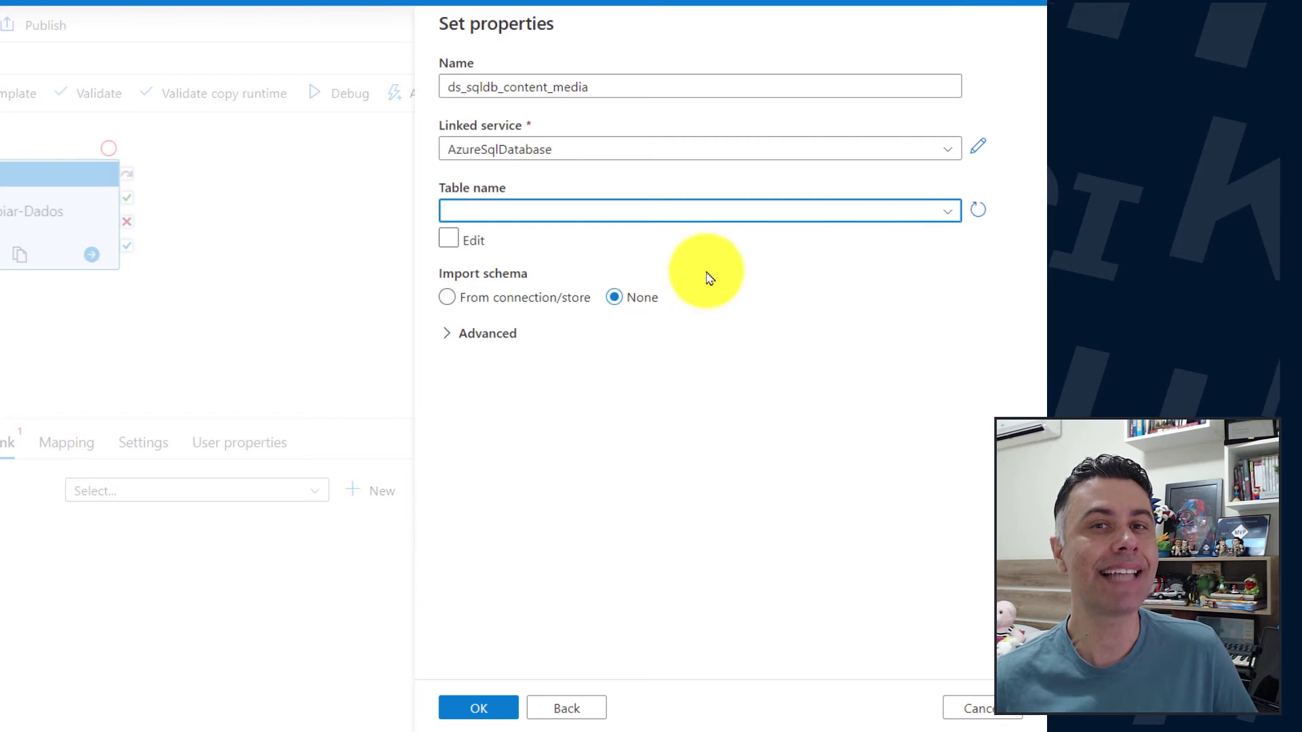
pyautogui.click(449, 237)
pyautogui.click(531, 210)
pyautogui.write('dbo')
pyautogui.press('Tab')
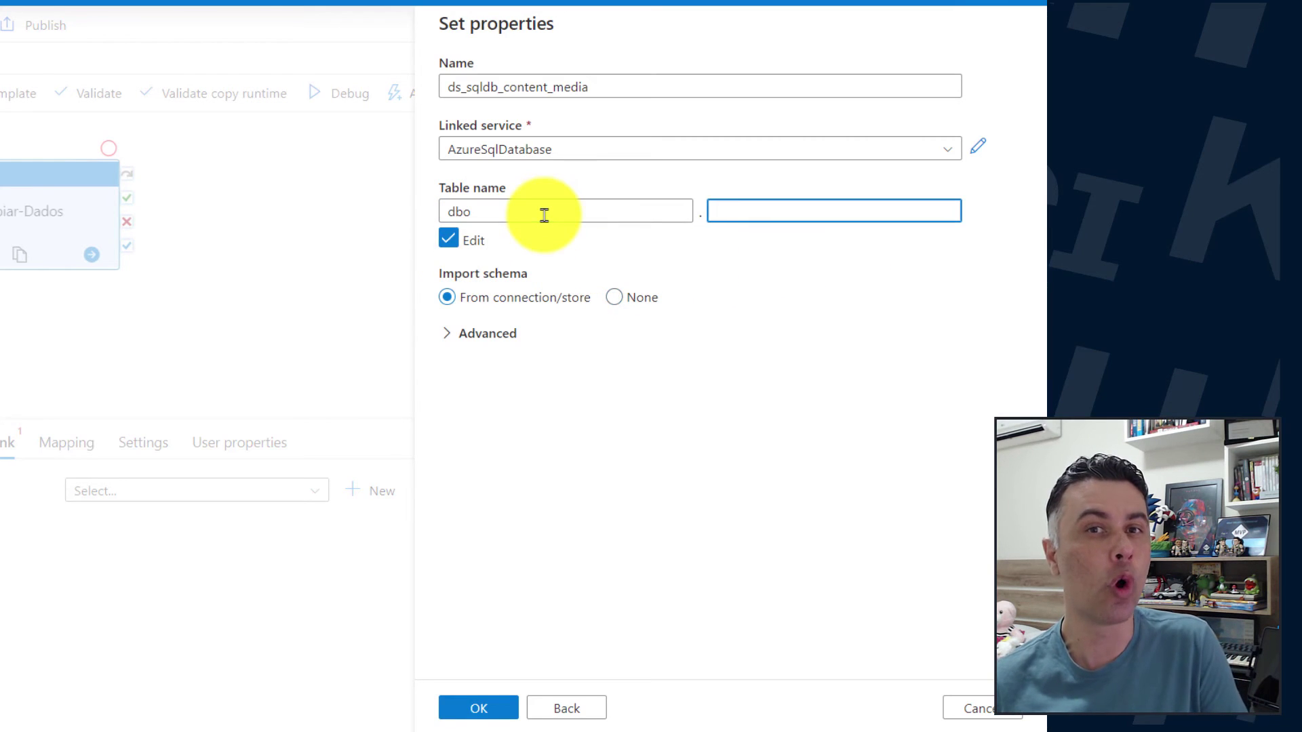
pyautogui.write('Content')
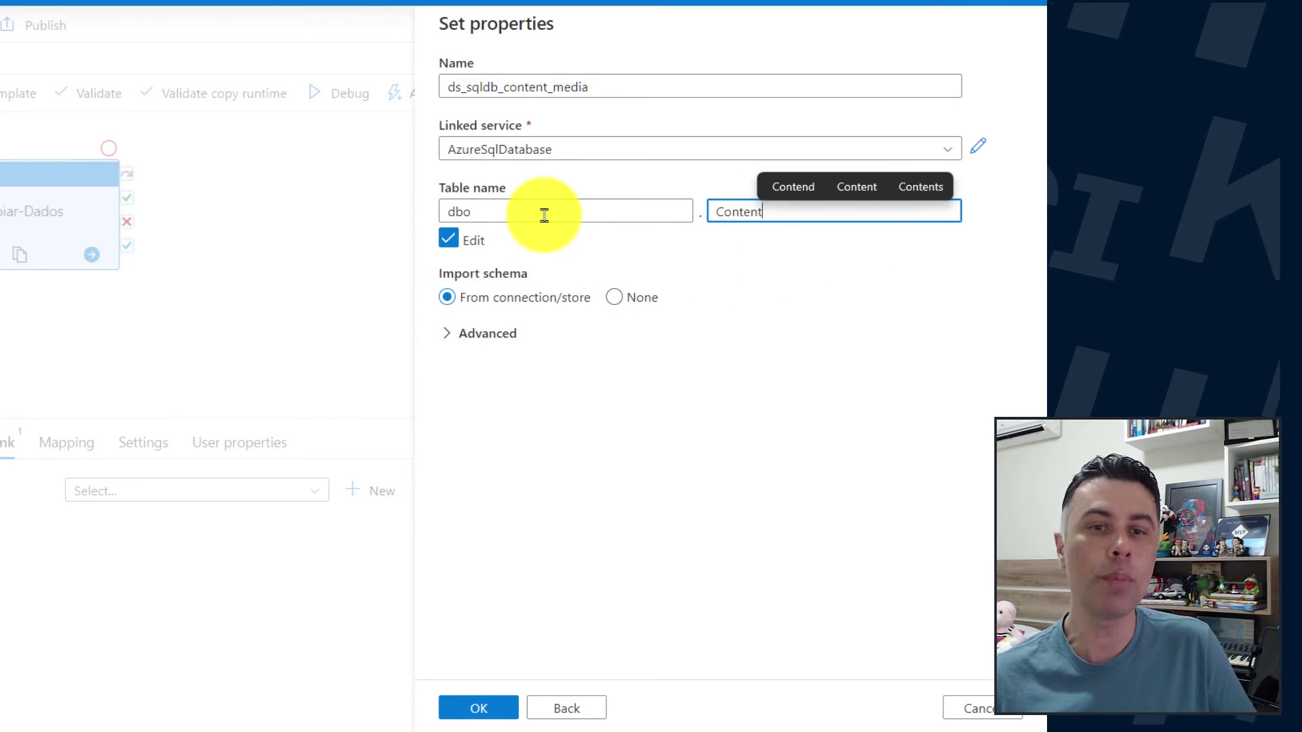
pyautogui.write('_Media')
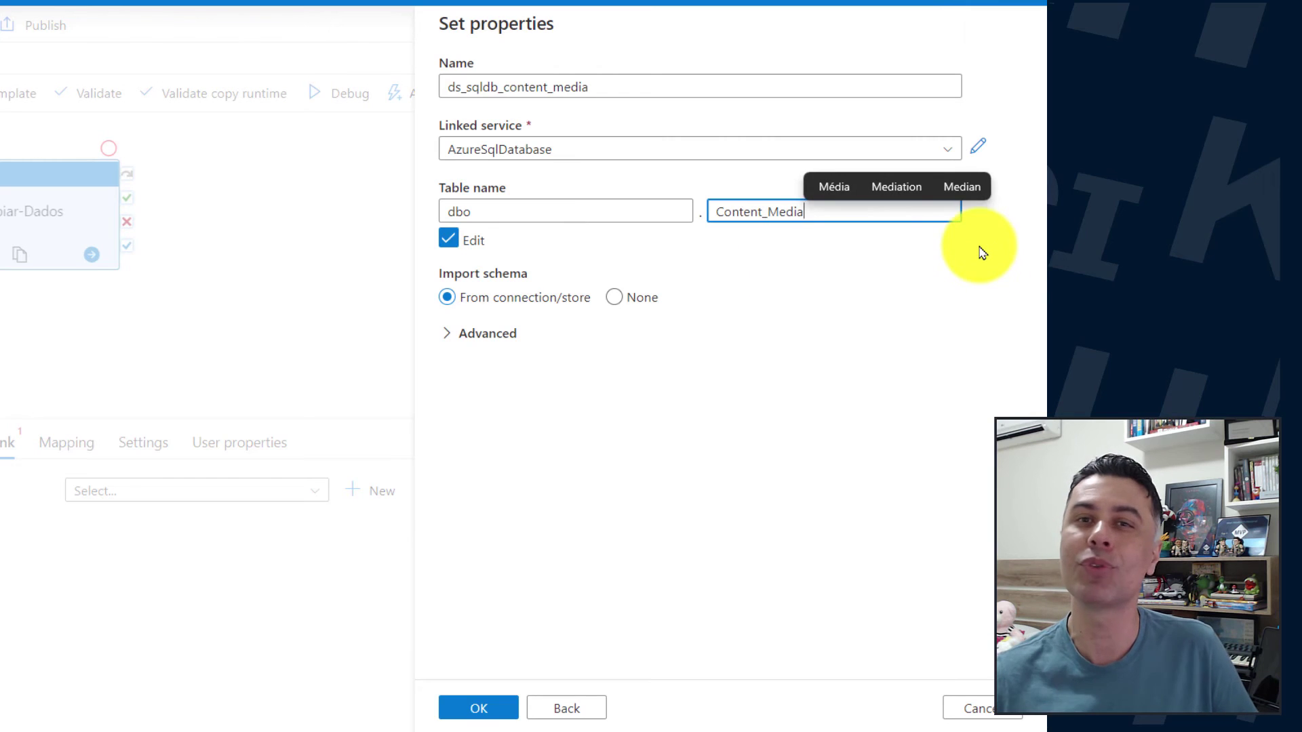
pyautogui.click(949, 269)
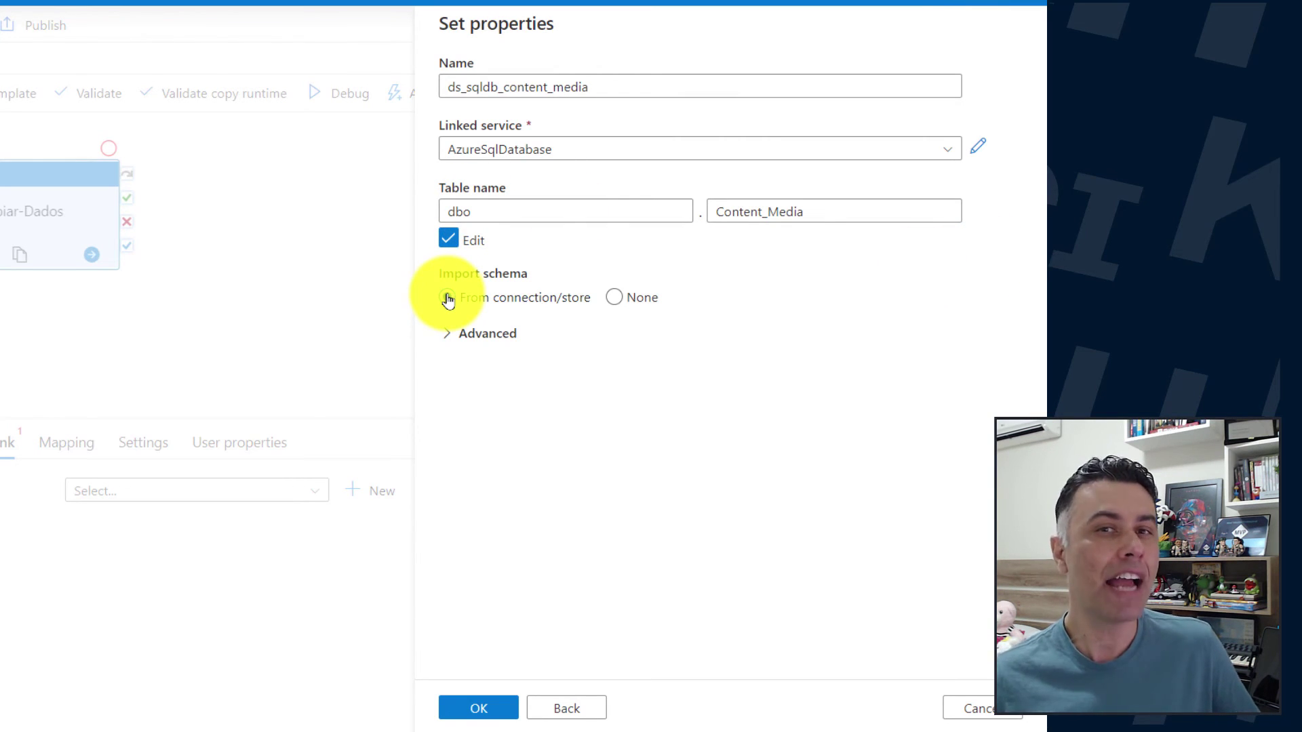
# - Set the sink dataset's schema import to None and finish creating the dataset
pyautogui.click(612, 299)
pyautogui.click(448, 338)
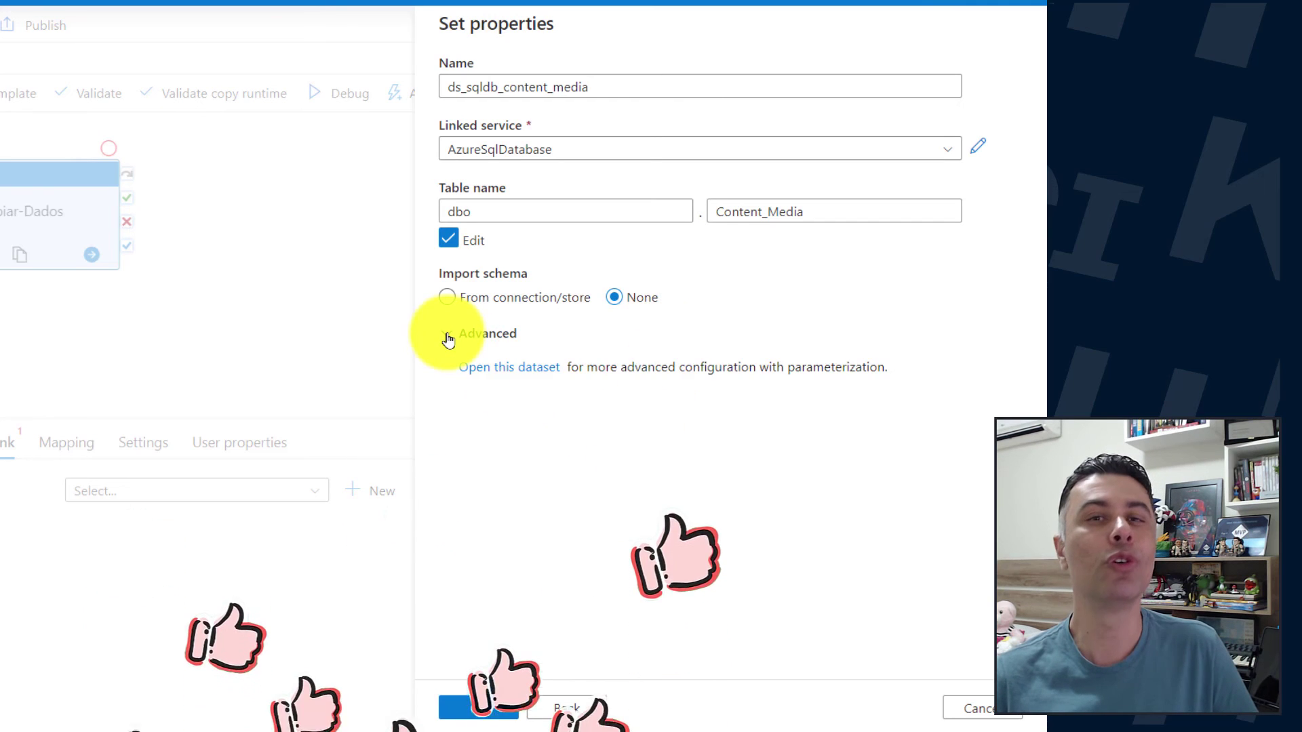
pyautogui.click(447, 338)
pyautogui.click(478, 708)
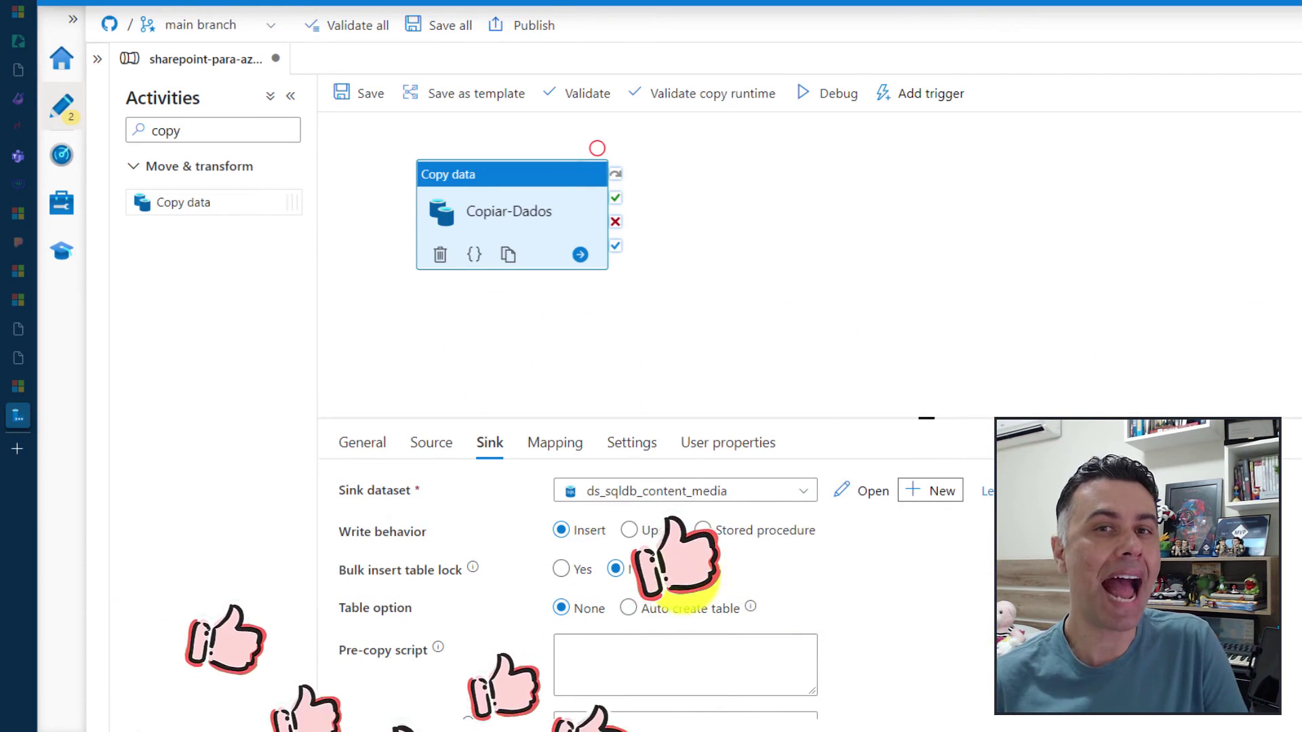
# - Keep the sink's bulk insert table lock at No and set the table option to Auto create table
pyautogui.moveTo(915, 420); pyautogui.dragTo(916, 324)
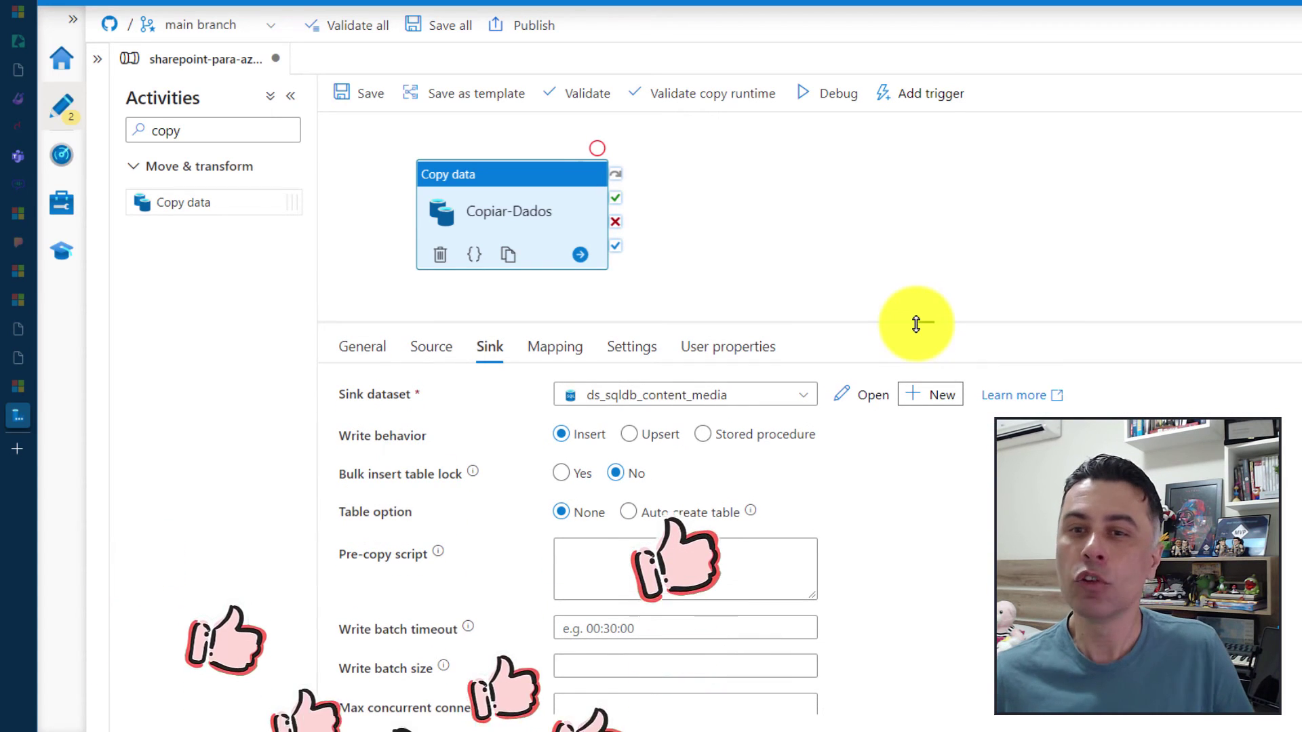
pyautogui.moveTo(543, 500)
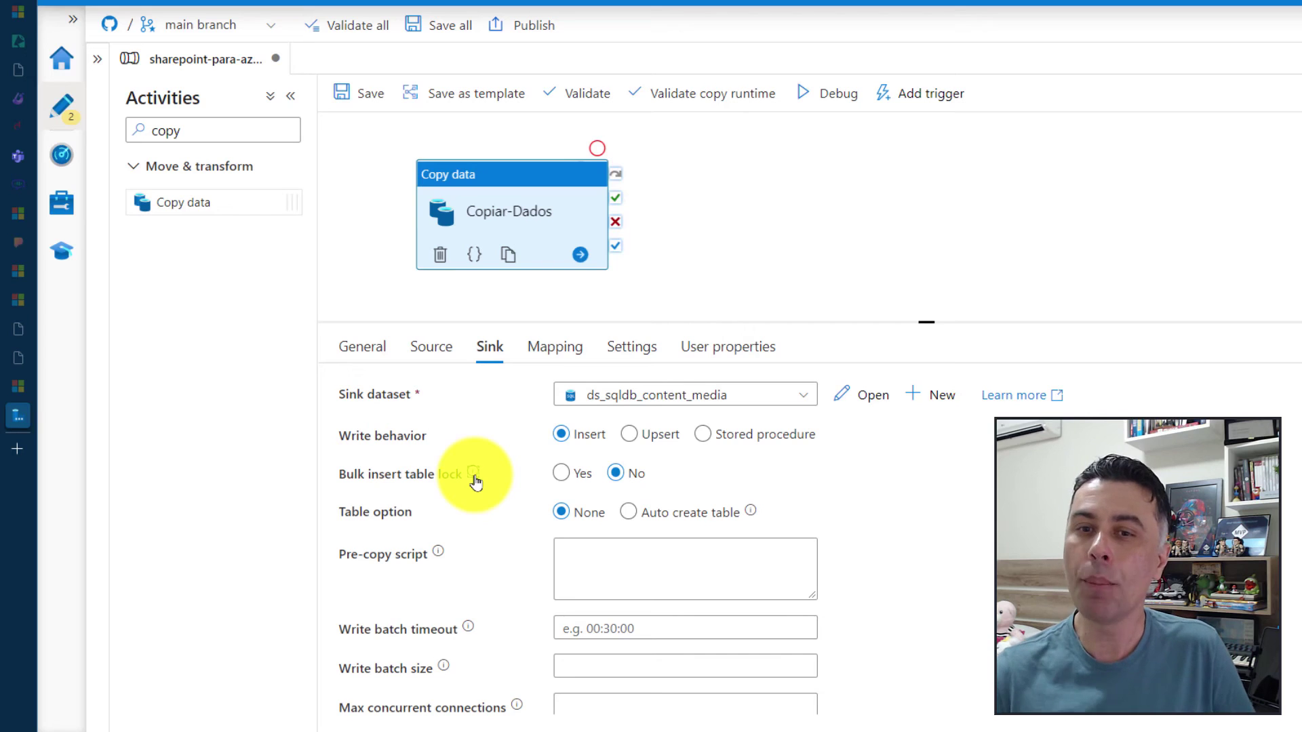
pyautogui.moveTo(475, 481)
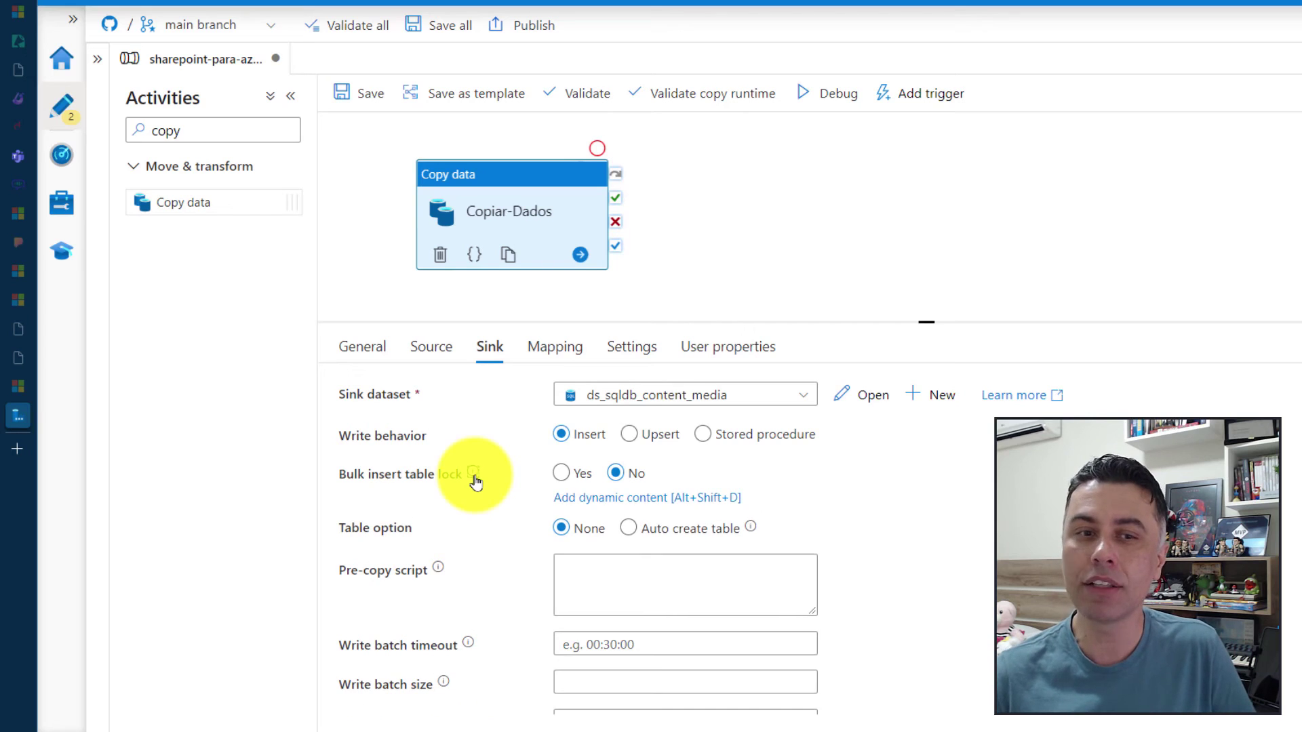
pyautogui.click(561, 474)
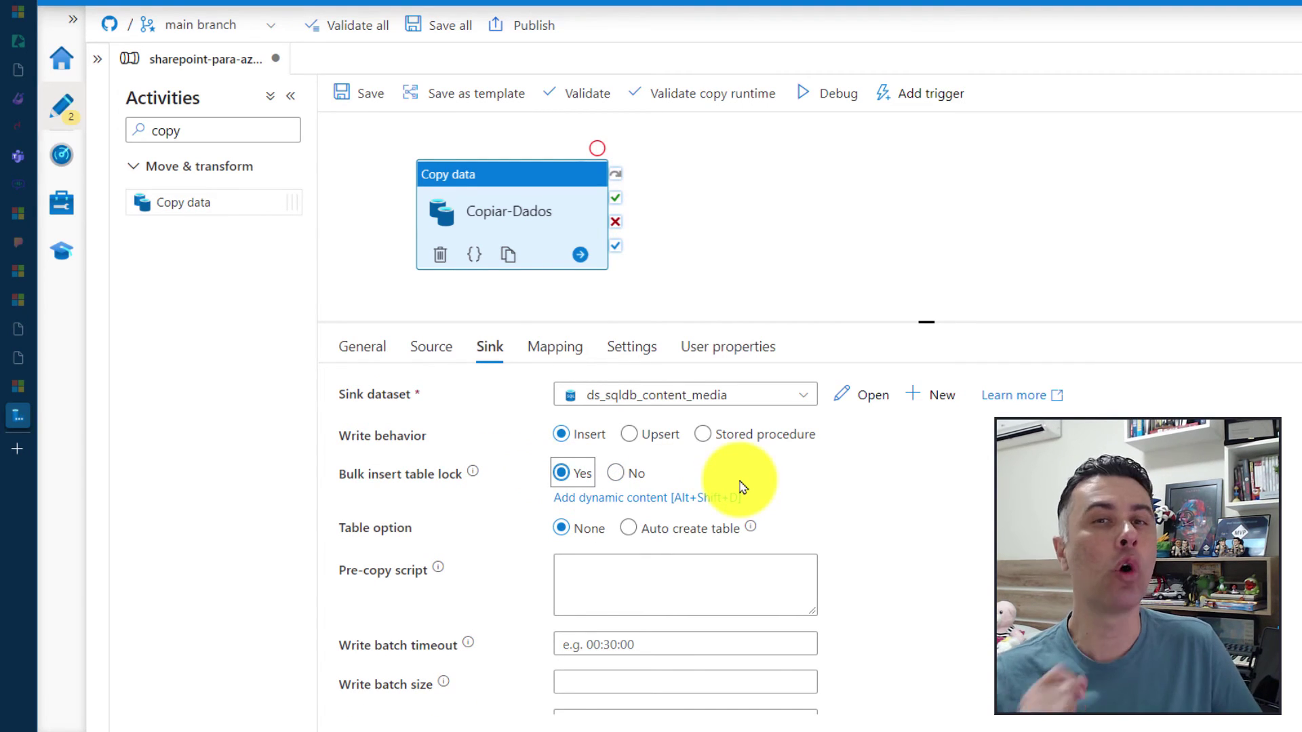
pyautogui.click(614, 474)
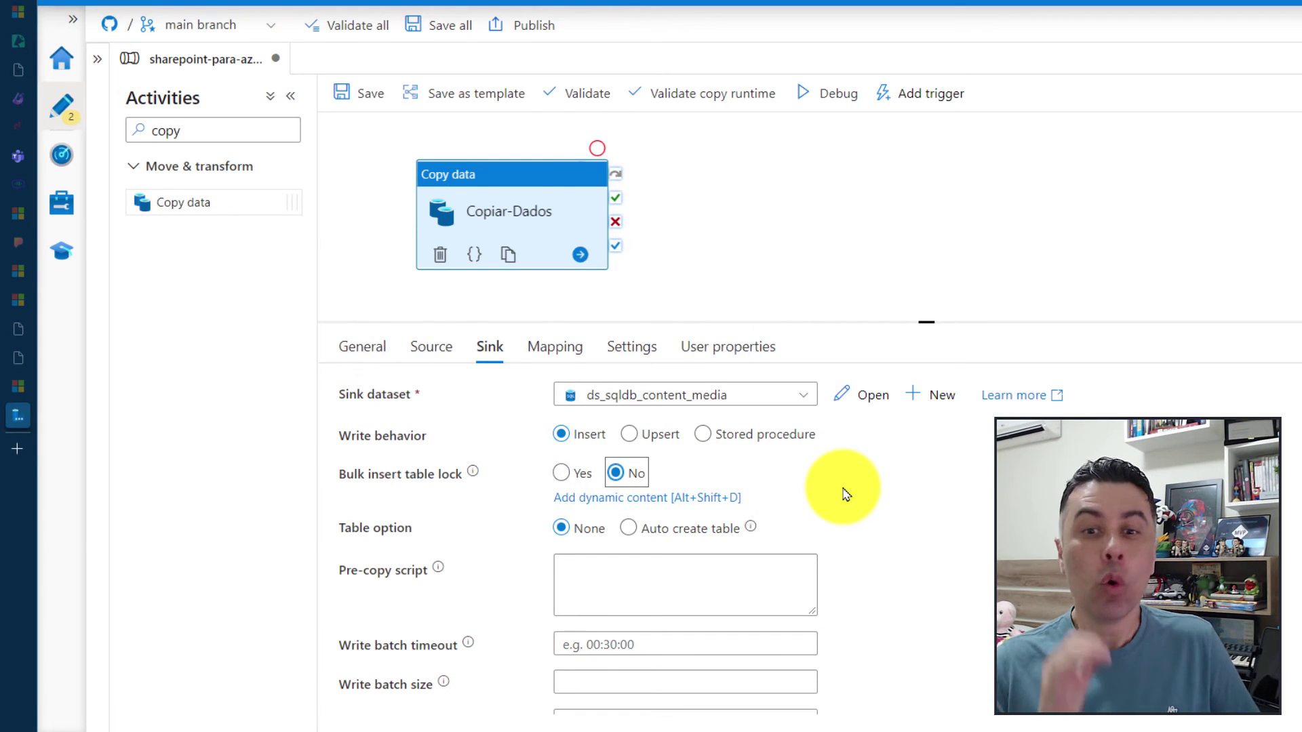
pyautogui.click(630, 513)
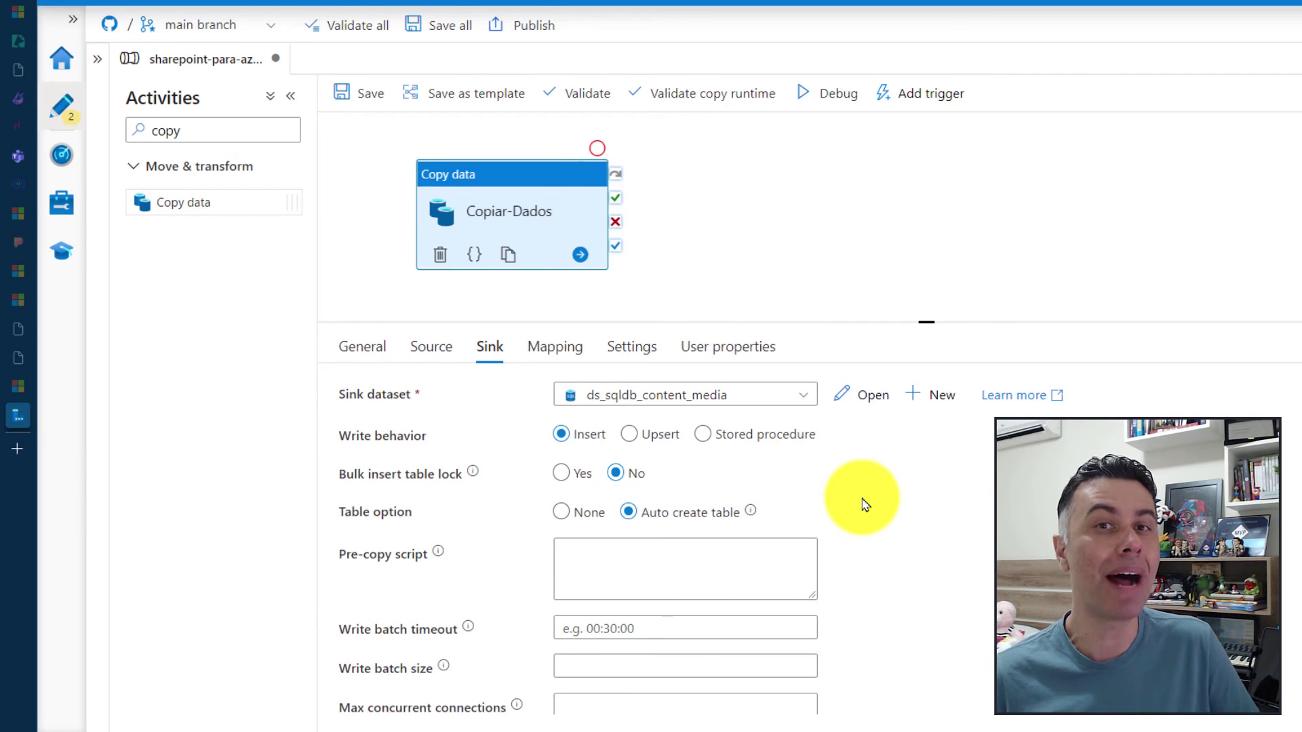
# - Set the sink's write batch size to 1000
pyautogui.scroll(-1, 925, 533)
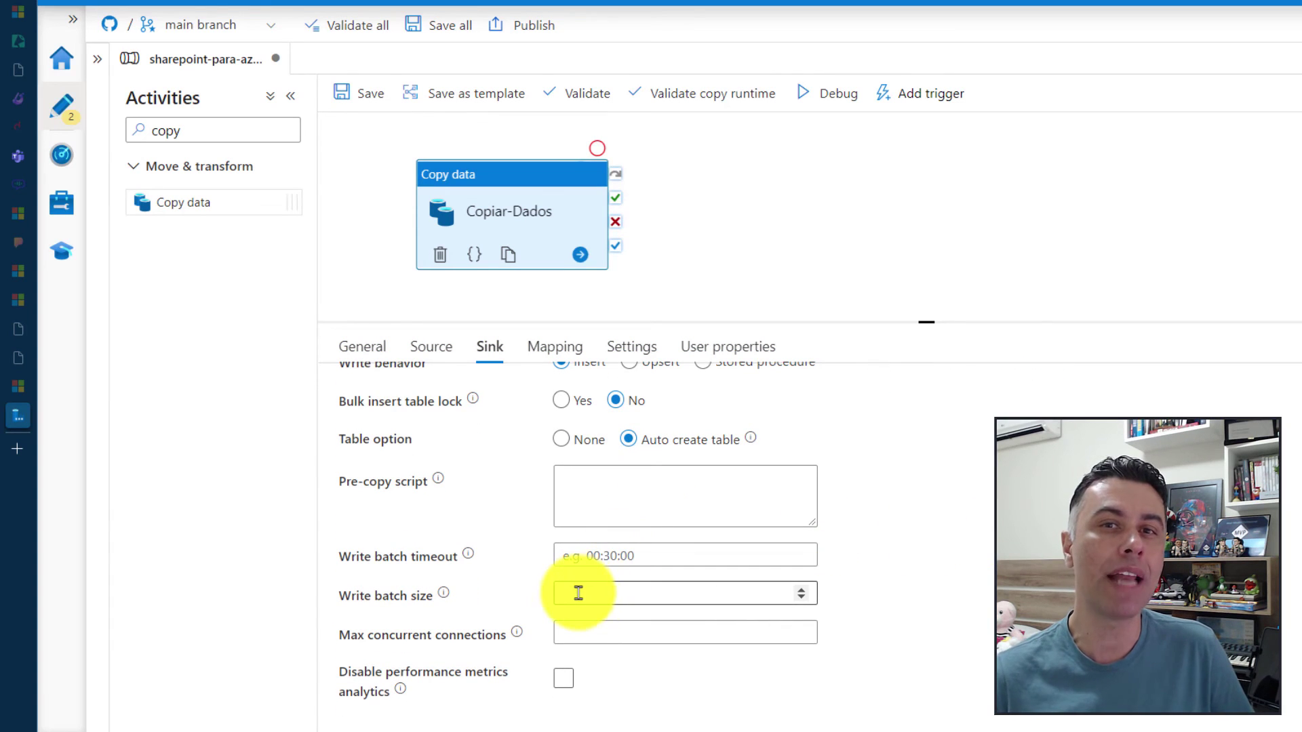
pyautogui.click(578, 593)
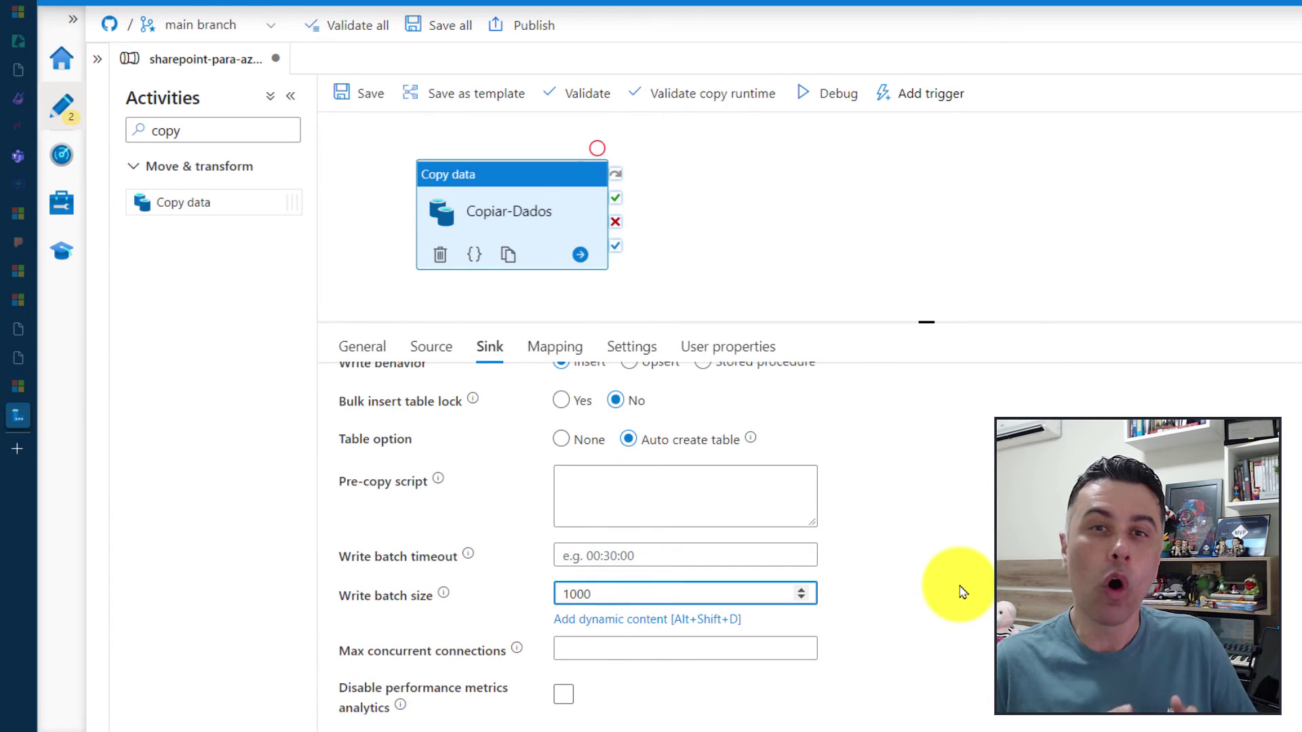
pyautogui.click(848, 585)
pyautogui.scroll(1, 578, 537)
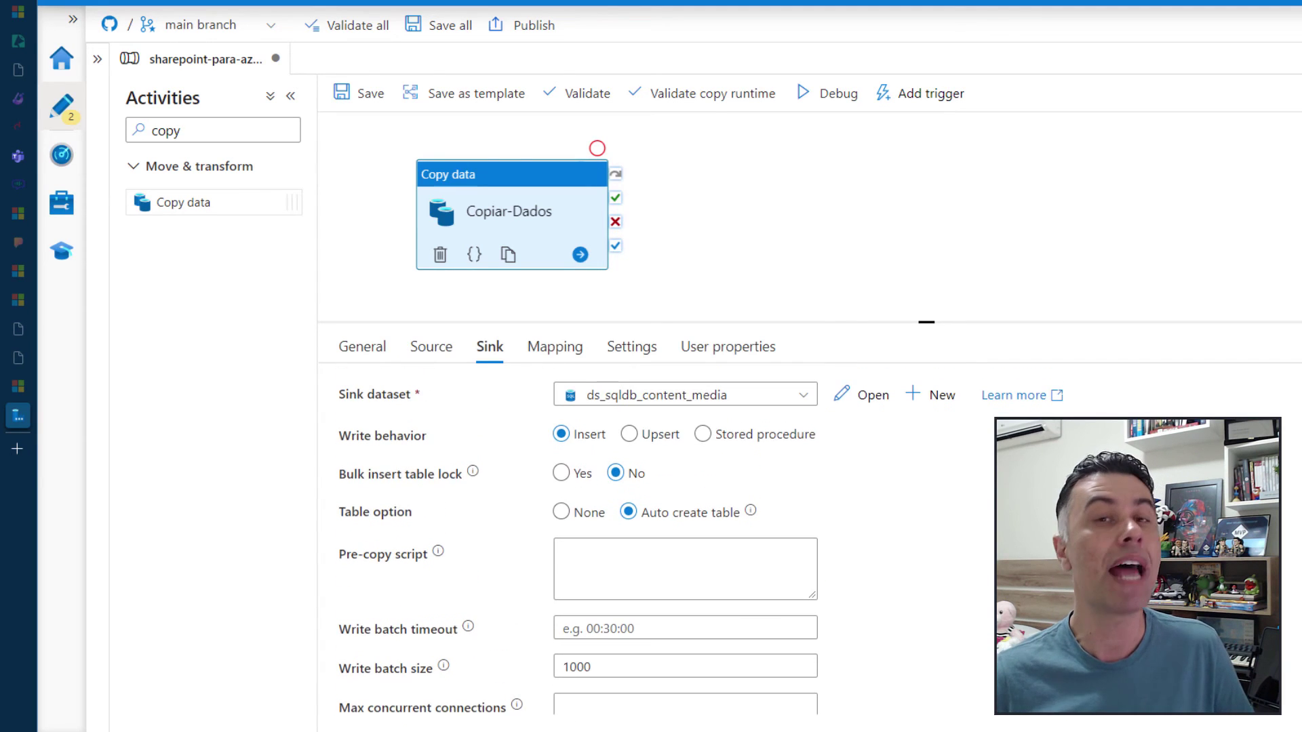
# - Import the schemas into the Copiar-Dados column mapping and preview the ContentMedia source data
pyautogui.click(557, 345)
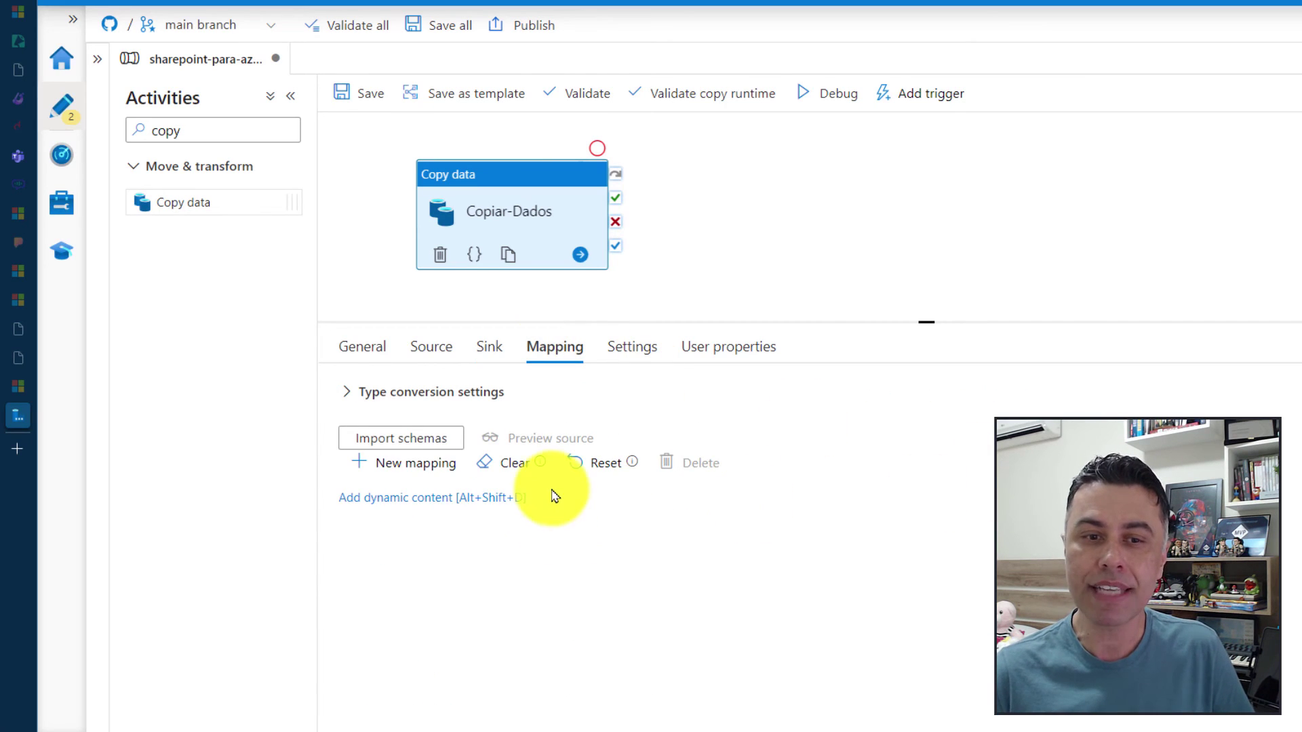
pyautogui.click(427, 438)
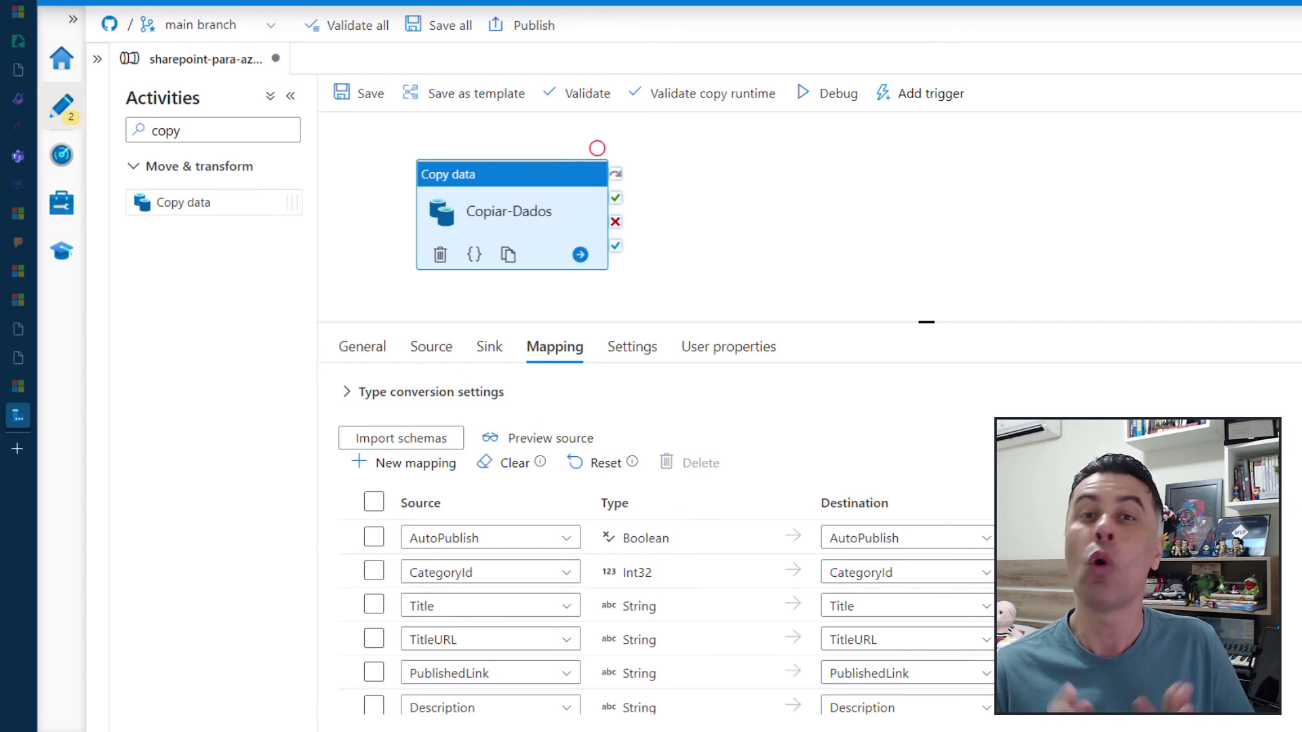
pyautogui.scroll(-1, 664, 549)
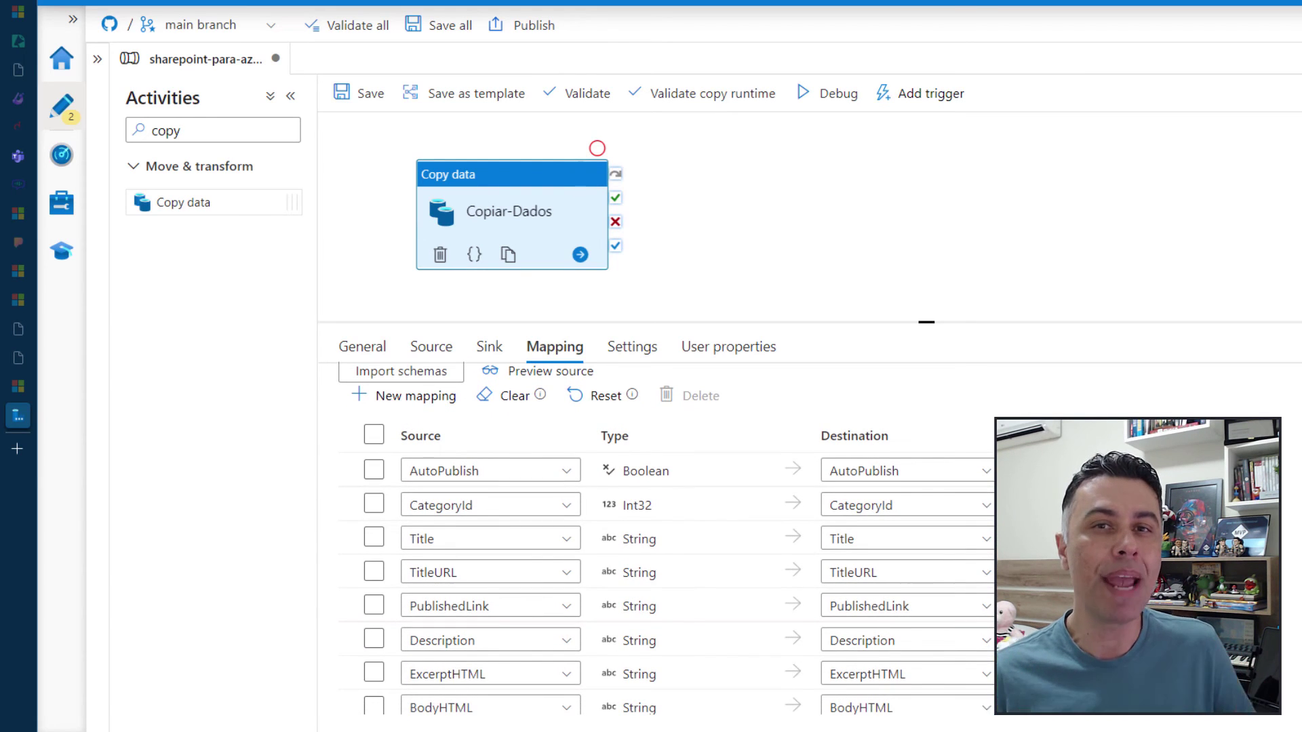
pyautogui.scroll(1, 665, 542)
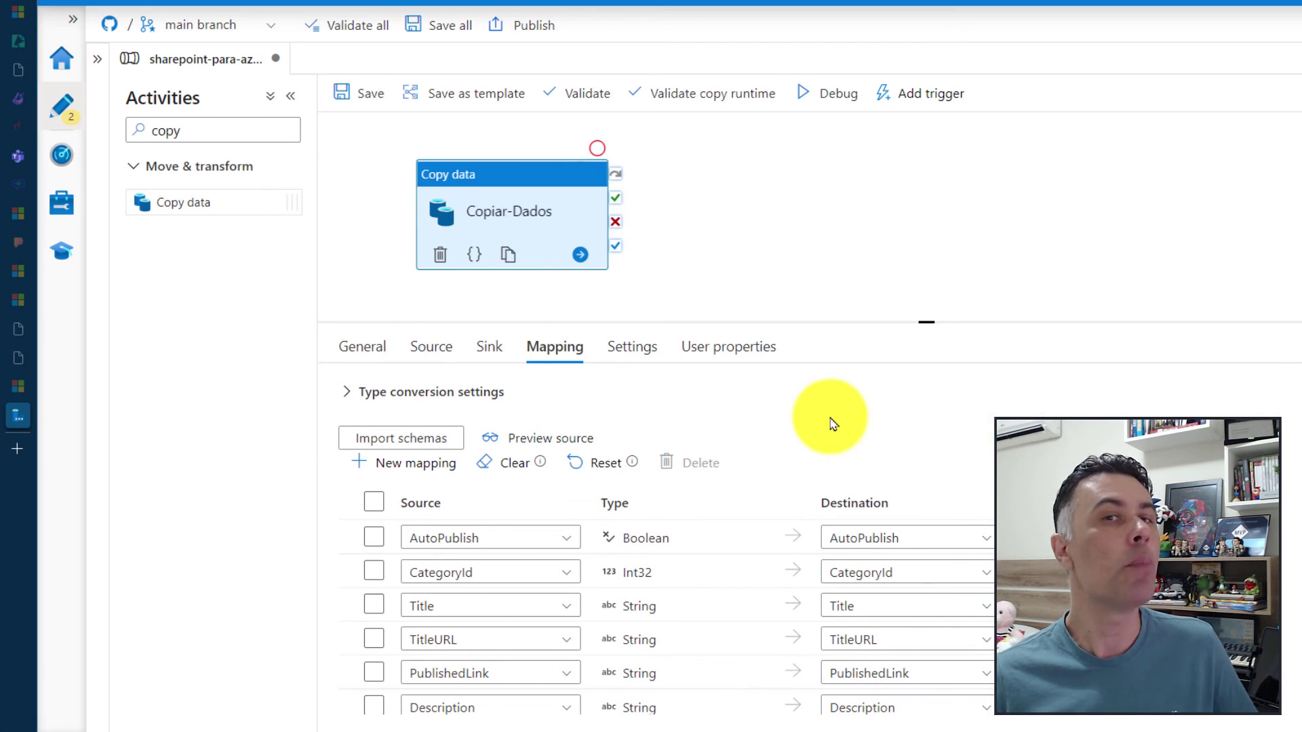
pyautogui.click(589, 435)
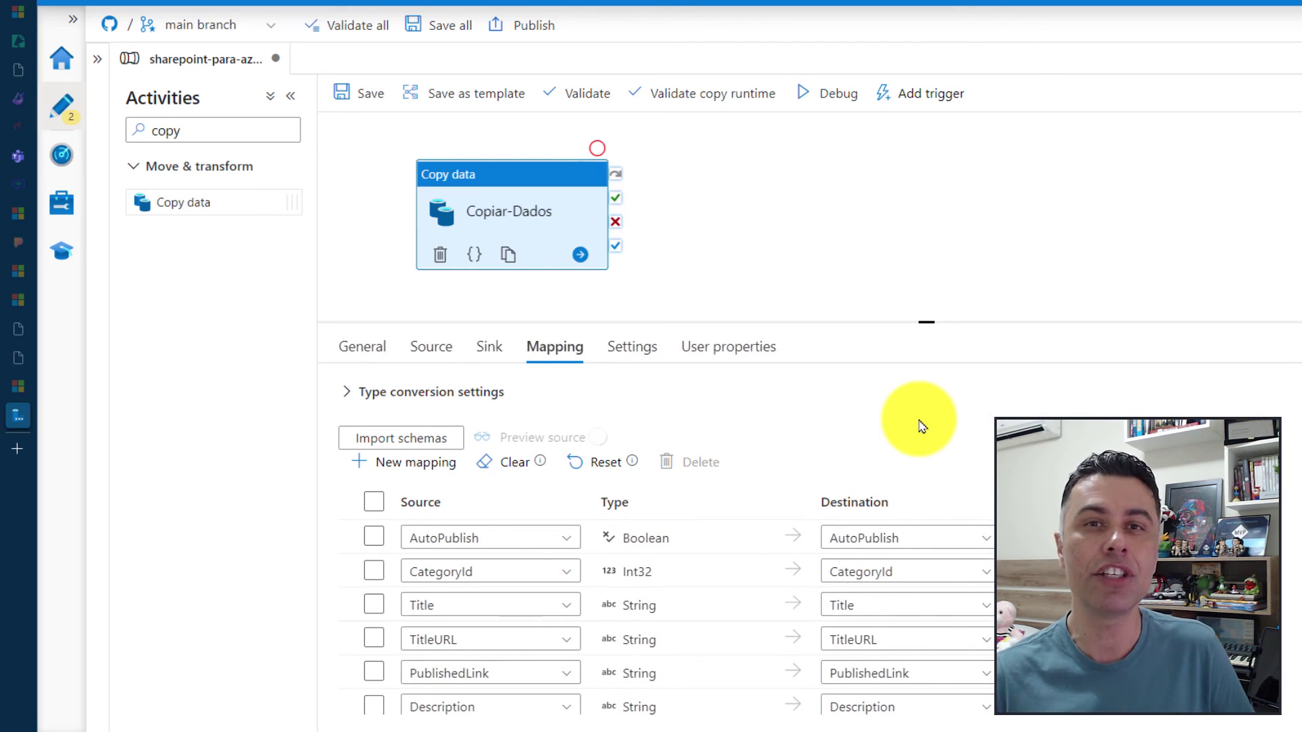
pyautogui.moveTo(456, 625); pyautogui.dragTo(518, 635)
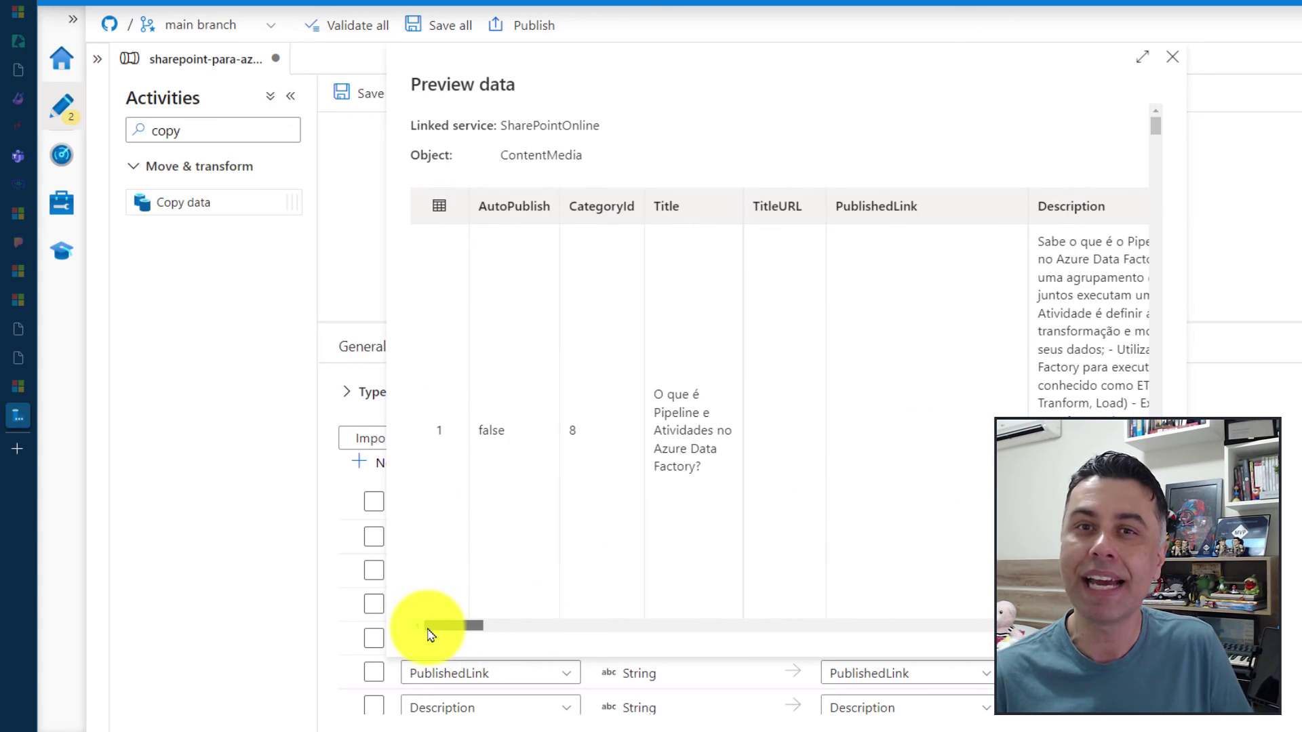
pyautogui.moveTo(427, 634)
pyautogui.mouseDown()
pyautogui.moveTo(767, 642)
pyautogui.moveTo(924, 616)
pyautogui.moveTo(427, 633)
pyautogui.mouseUp()
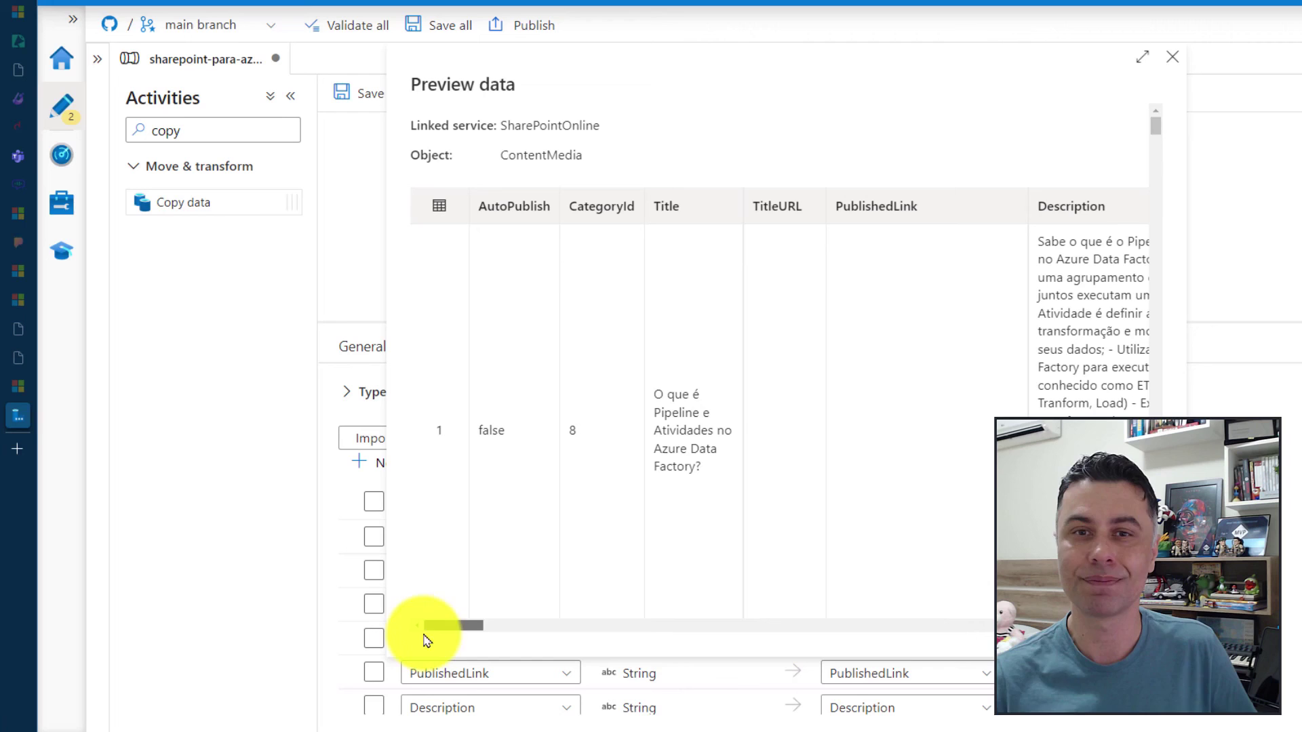
pyautogui.click(1179, 57)
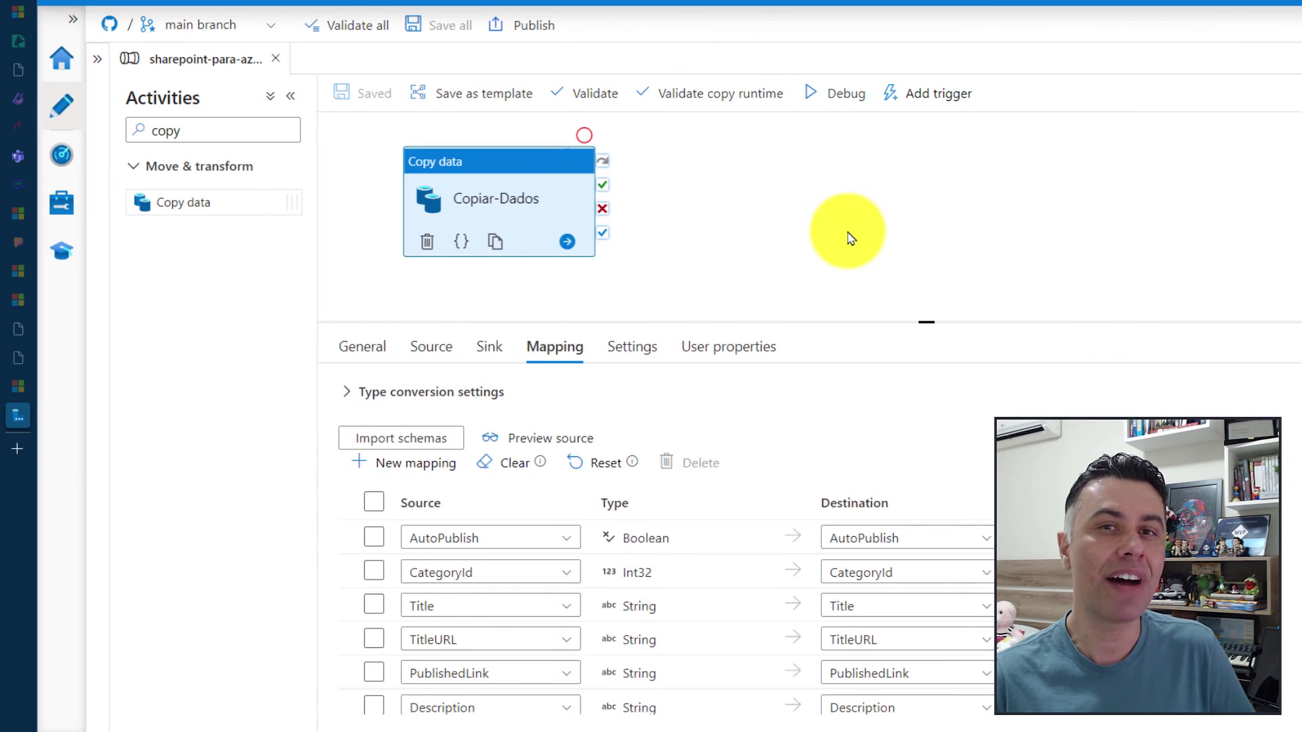
# - Validate the pipeline, dismiss the validation output and start a debug run
pyautogui.click(579, 97)
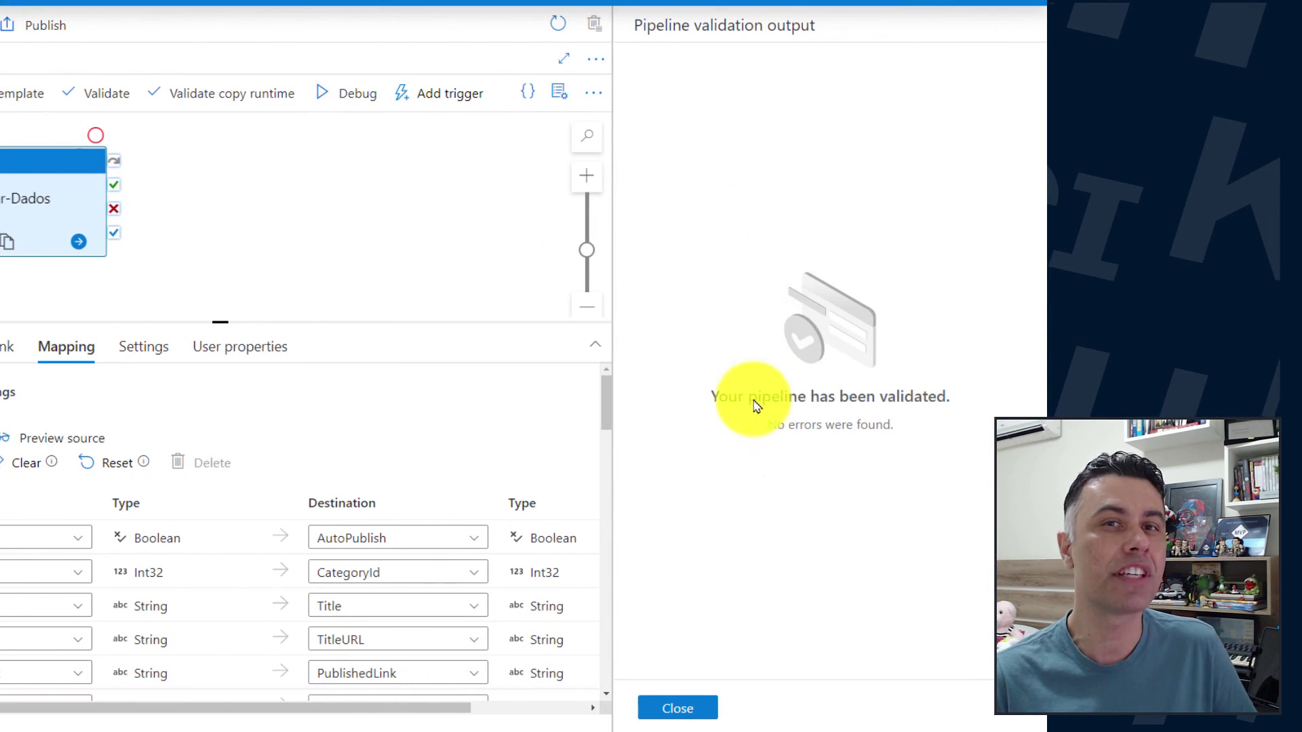
pyautogui.click(709, 708)
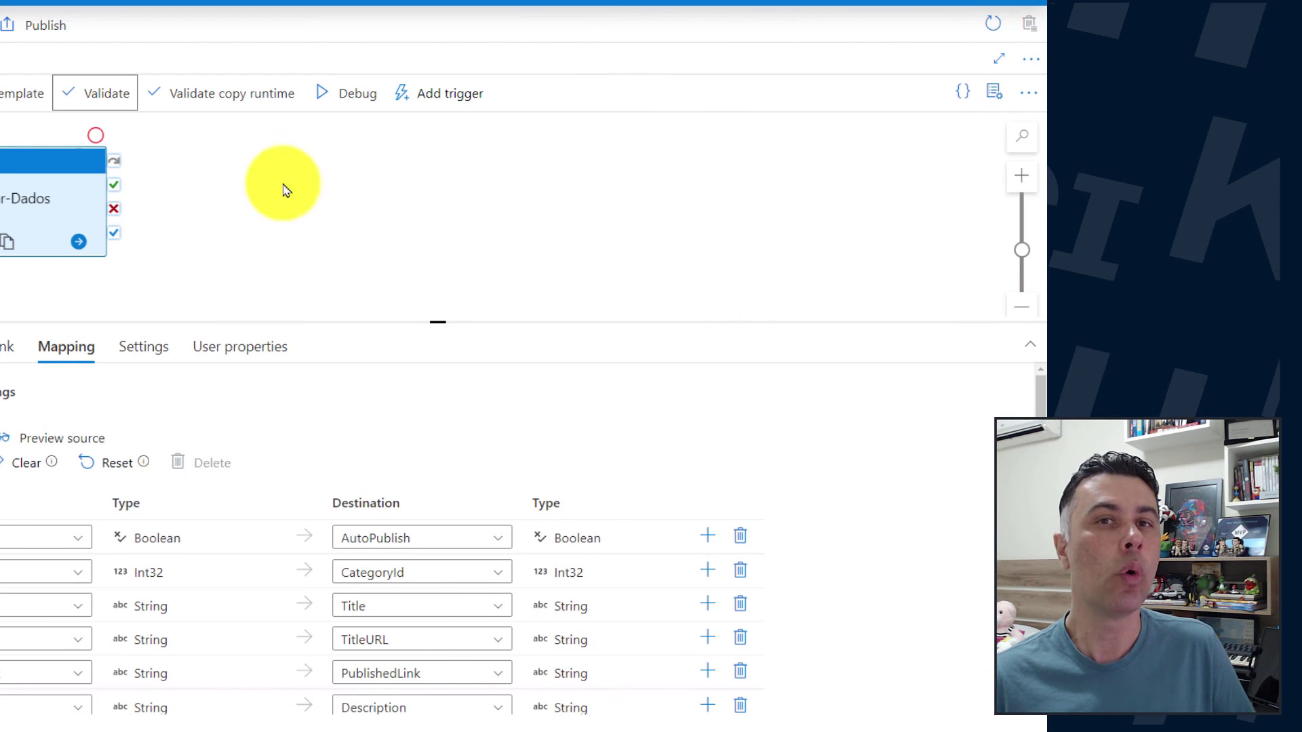
pyautogui.click(343, 103)
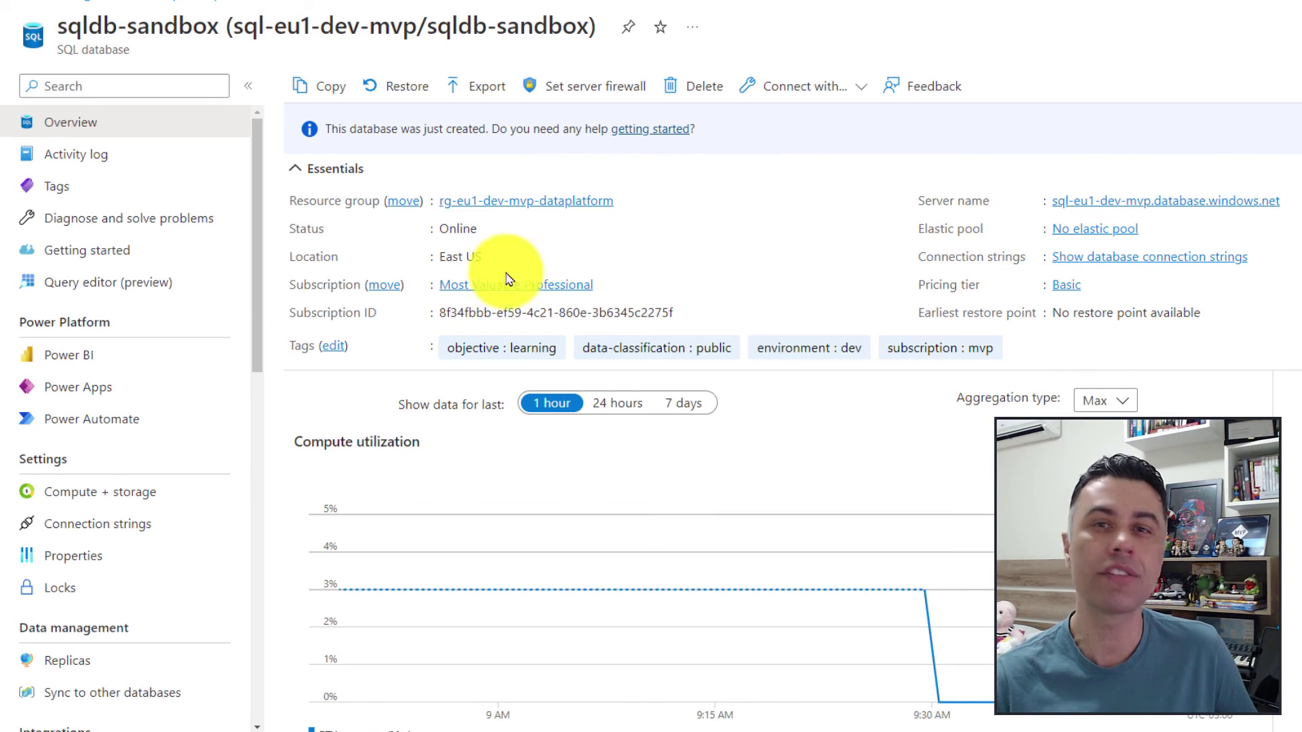
# - Open the query editor of the sqldb-sandbox database and sign in with the SQL server login password
pyautogui.click(116, 285)
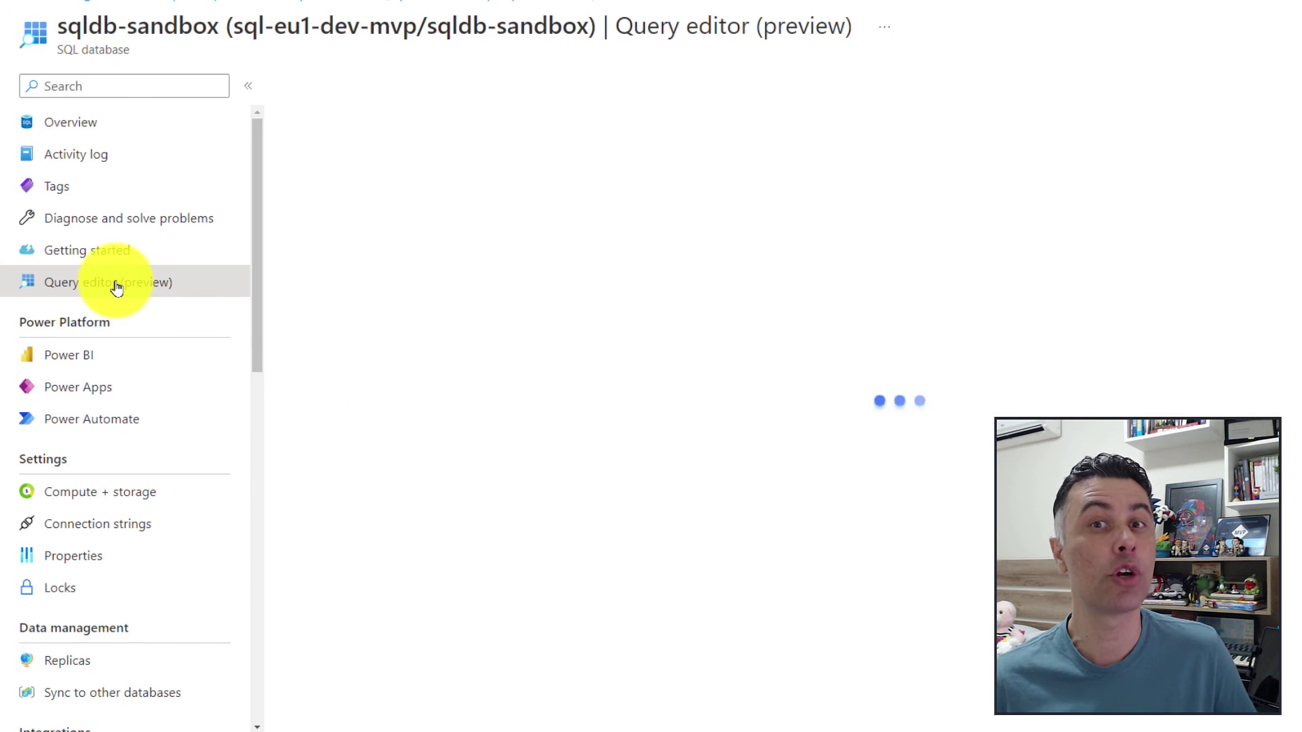
pyautogui.click(690, 509)
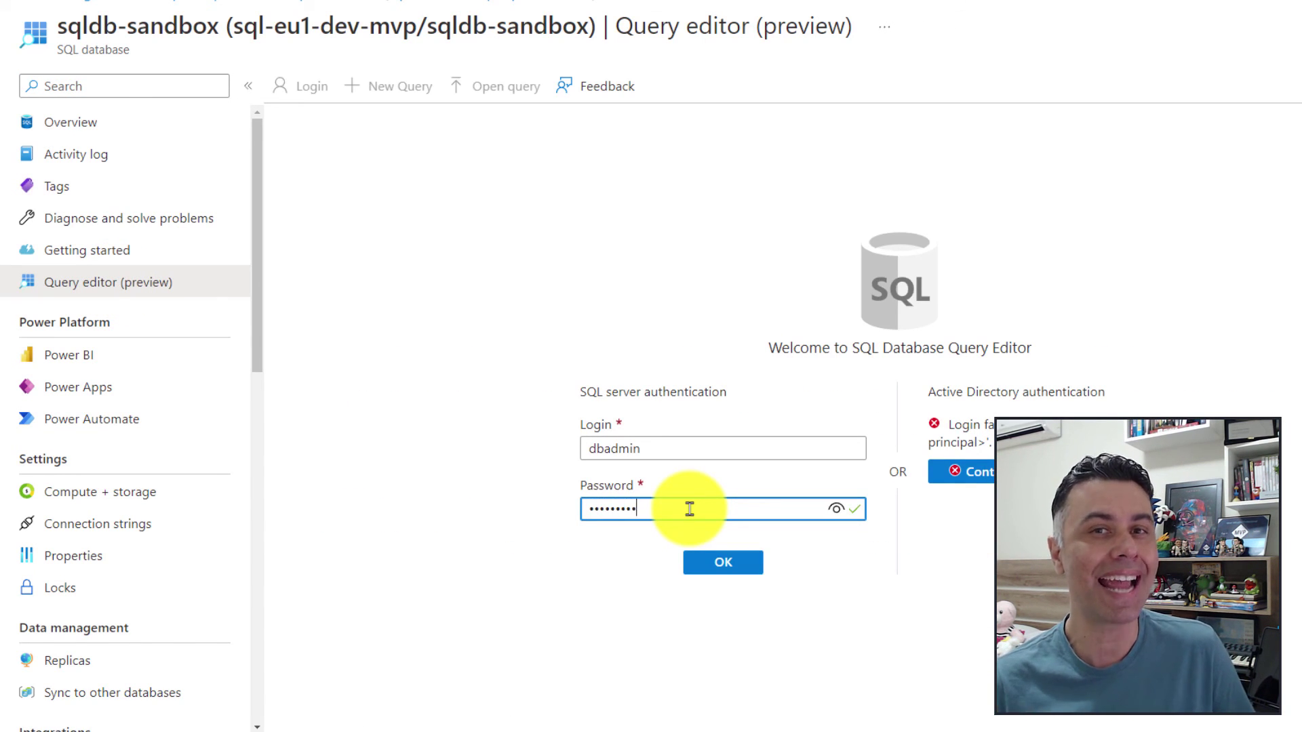
pyautogui.click(722, 563)
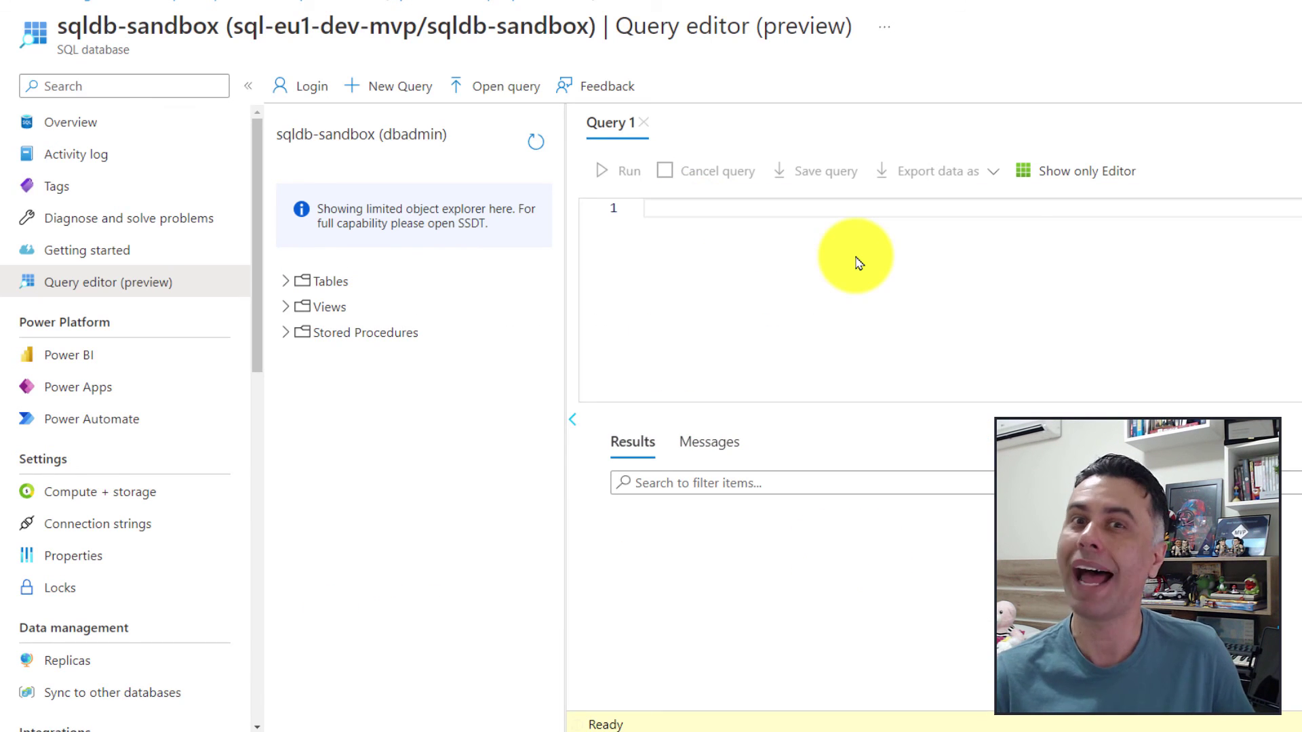
# - Select the top 1000 rows of the dbo.Content_Media table and review the query results and messages
pyautogui.click(286, 282)
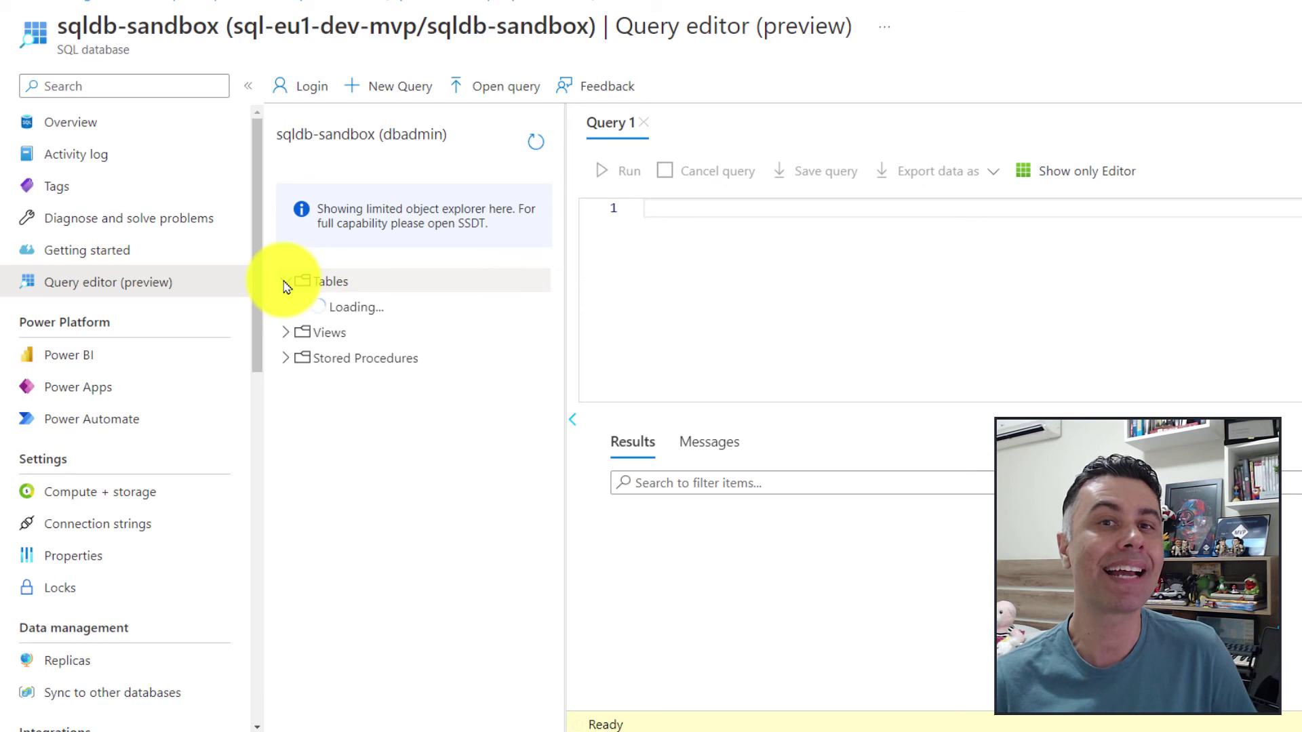
pyautogui.click(301, 307)
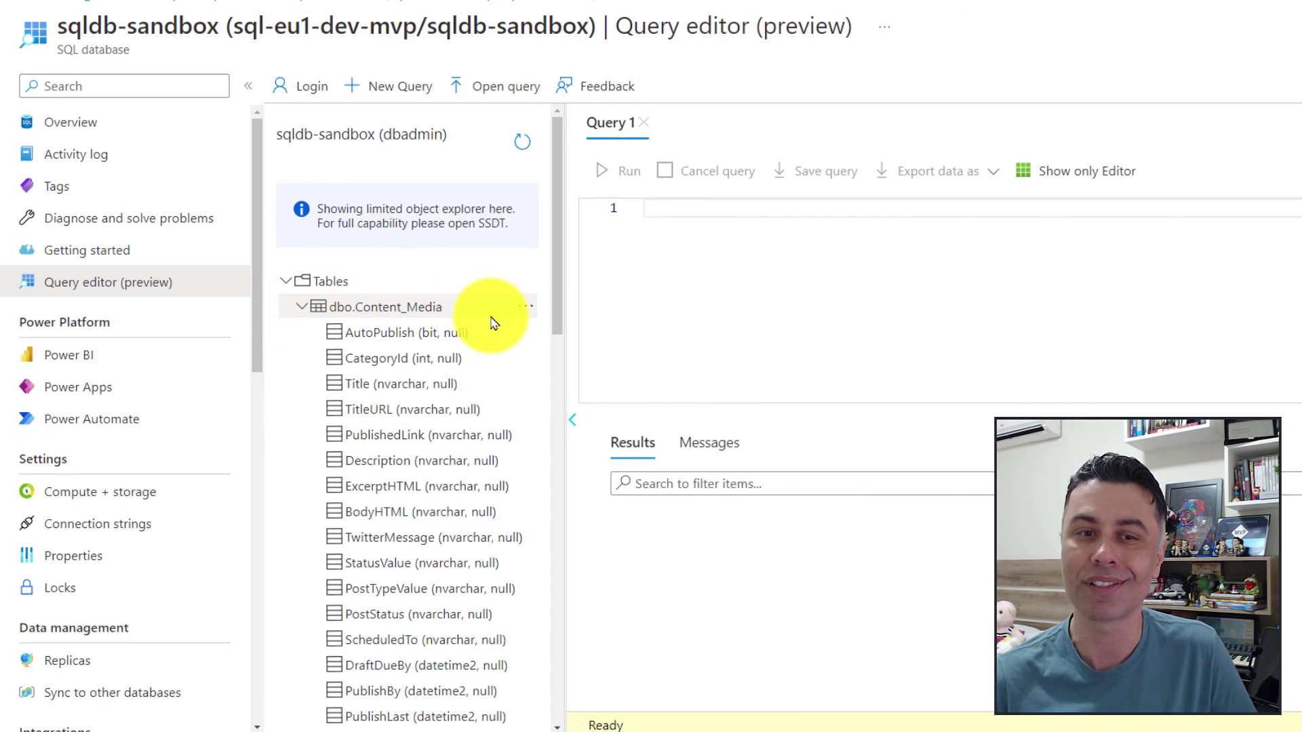
pyautogui.click(526, 309)
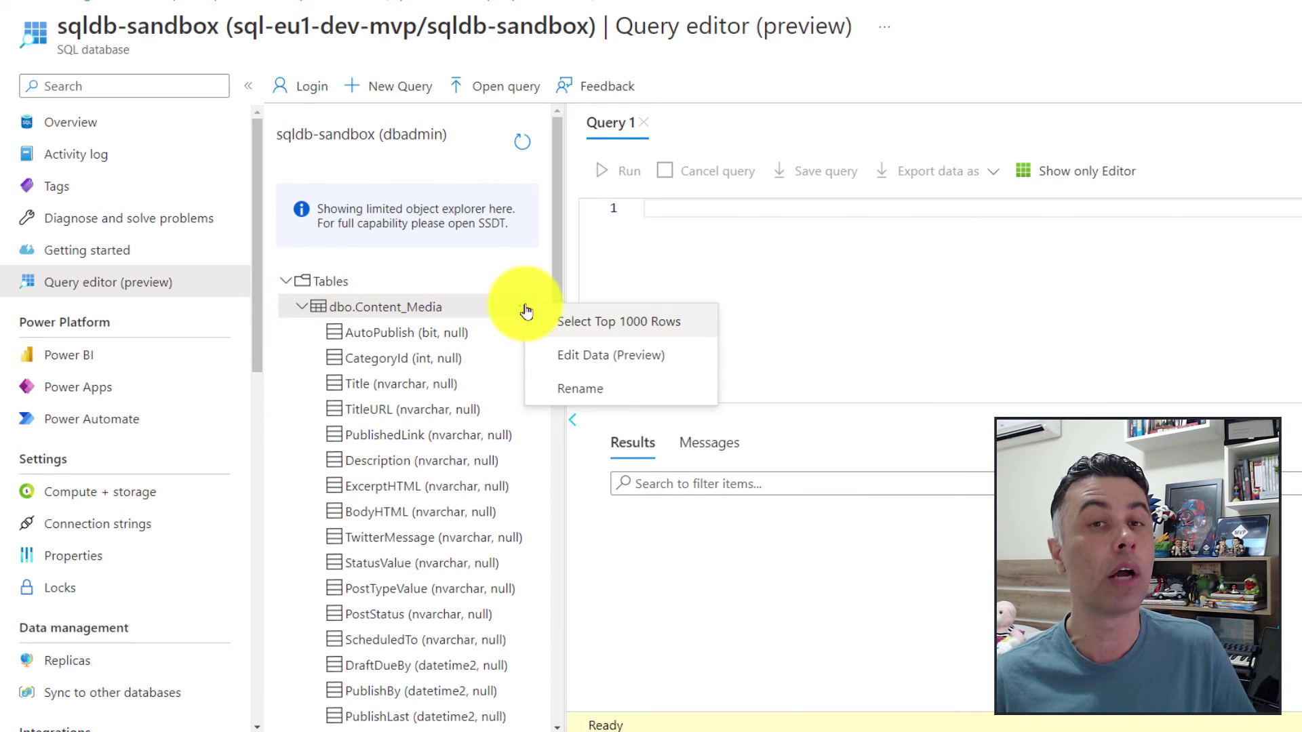
pyautogui.click(633, 324)
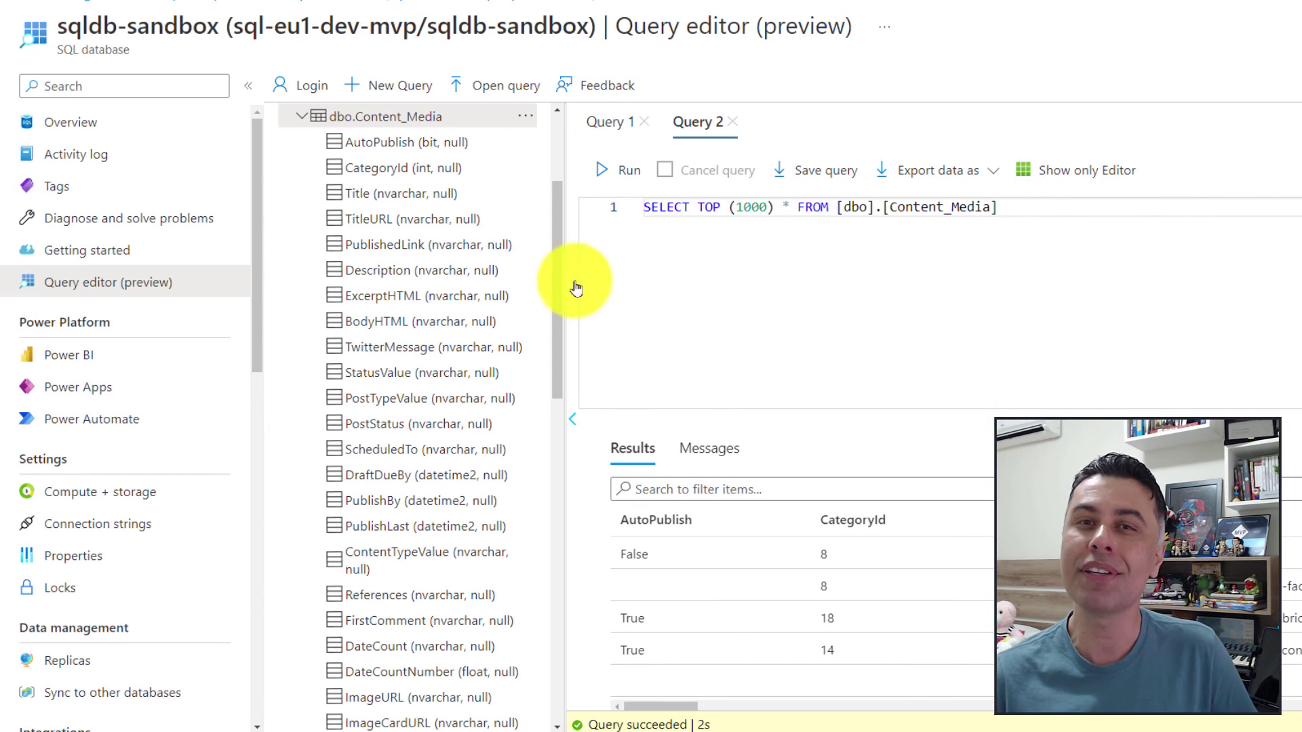
pyautogui.scroll(3, 516, 285)
pyautogui.scroll(-8, 849, 580)
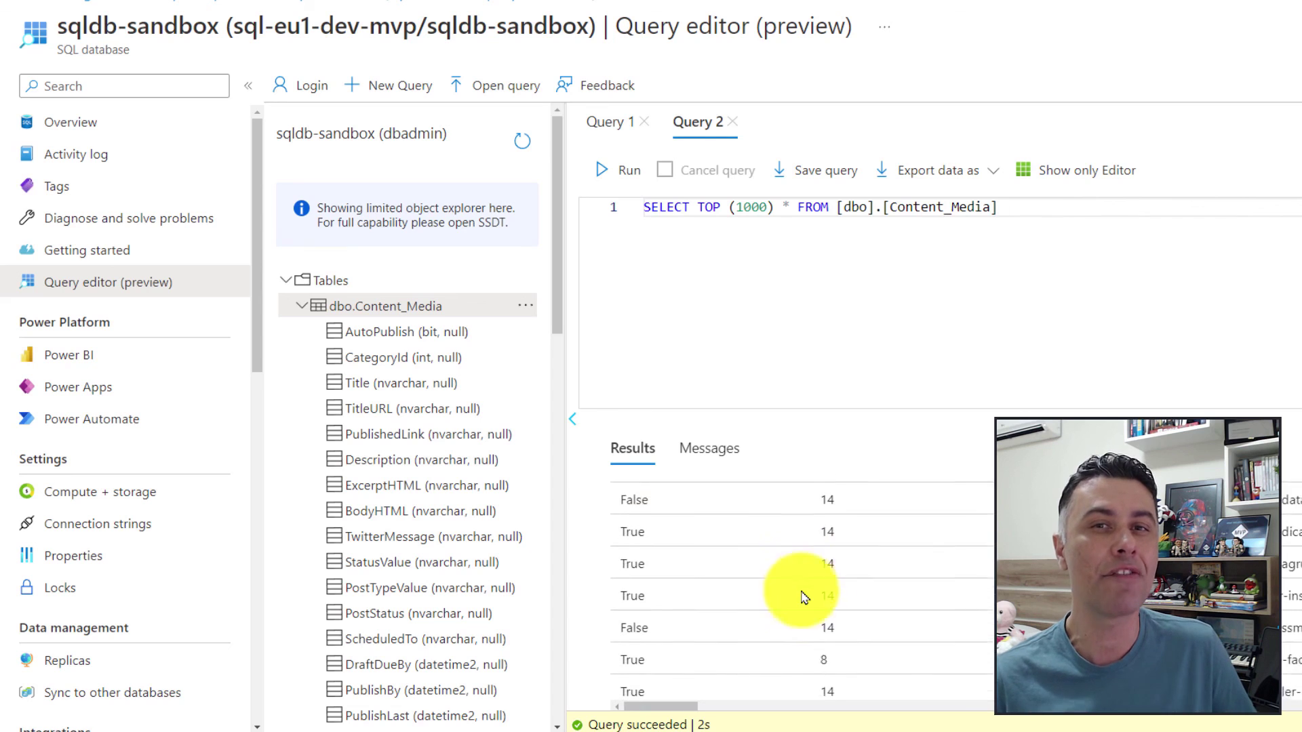
pyautogui.scroll(8, 803, 596)
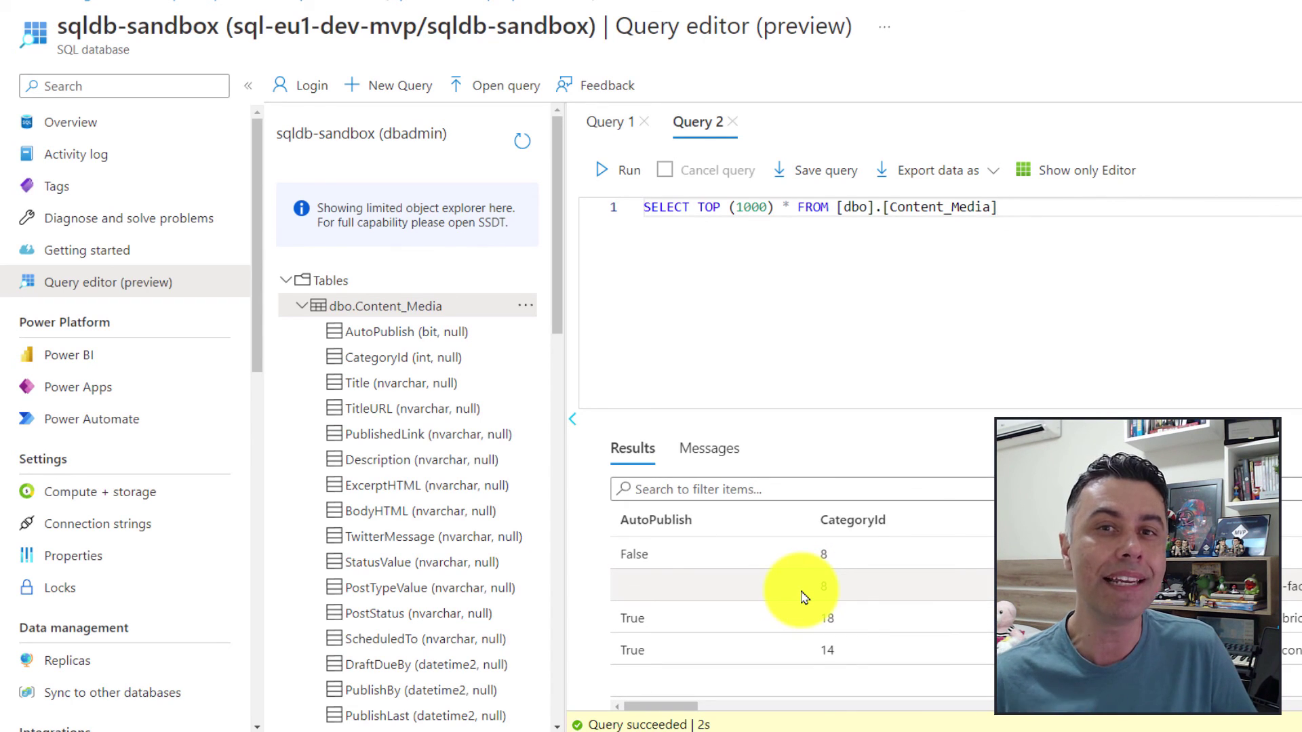
pyautogui.click(709, 448)
pyautogui.click(634, 447)
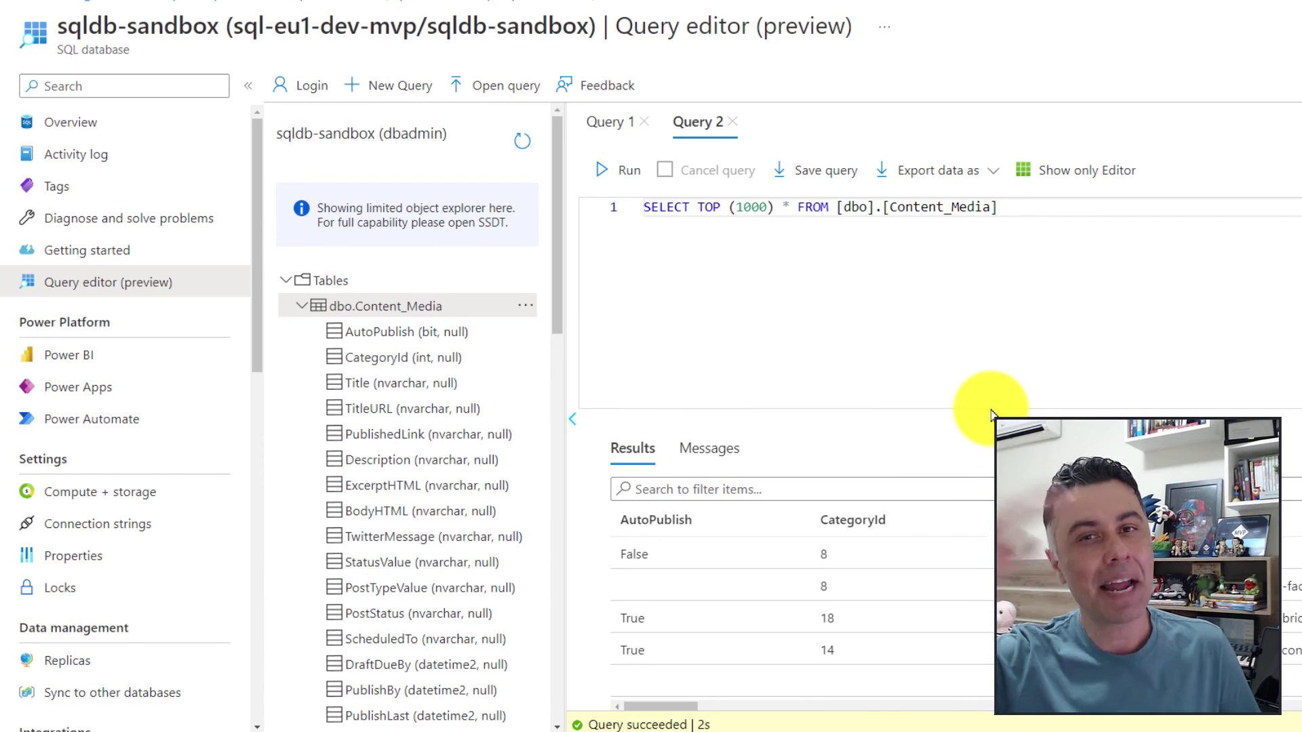